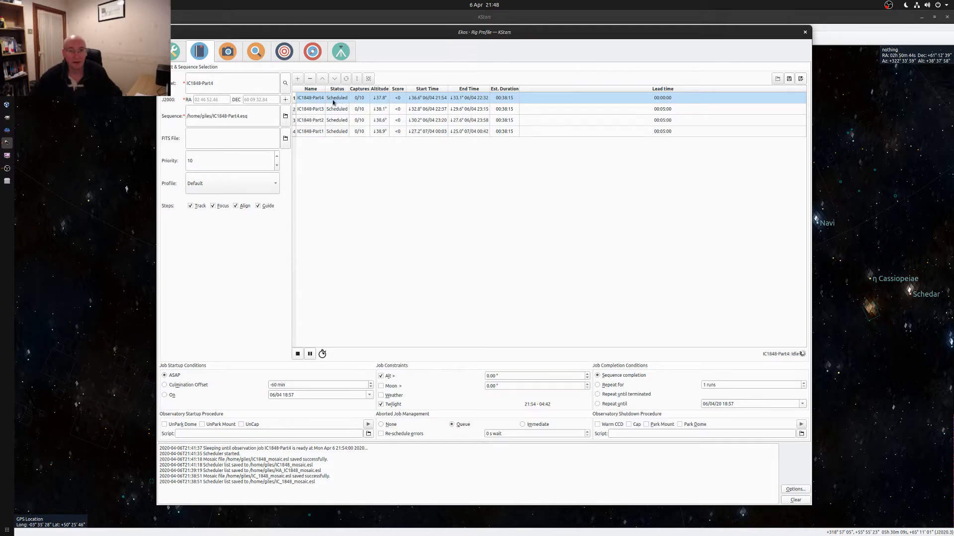
- Review the guiding, focus and capture modules together with the scheduled IC1848 mosaic jobs
{"action": "left_click", "coordinate": [311, 54]}
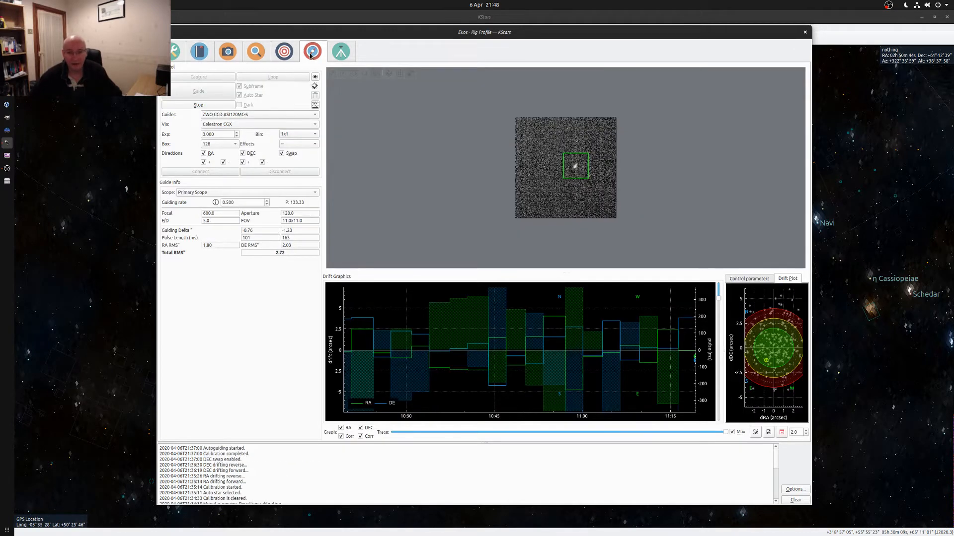
{"action": "left_click", "coordinate": [263, 53]}
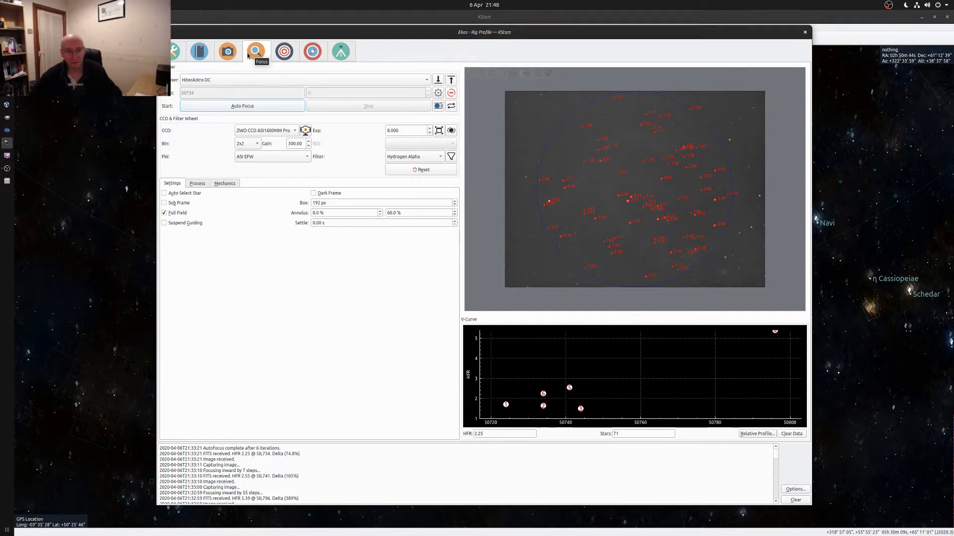
{"action": "left_click", "coordinate": [231, 54]}
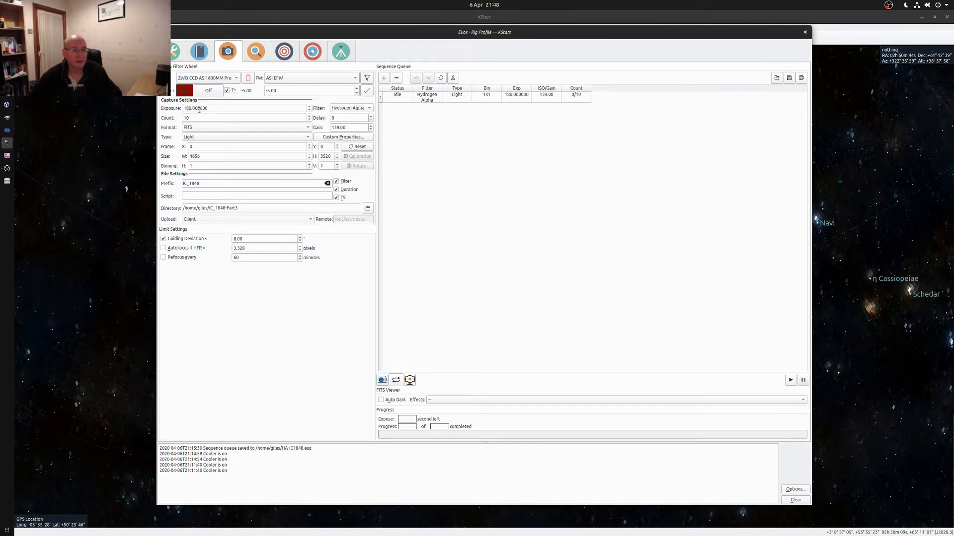
{"action": "left_click", "coordinate": [200, 52]}
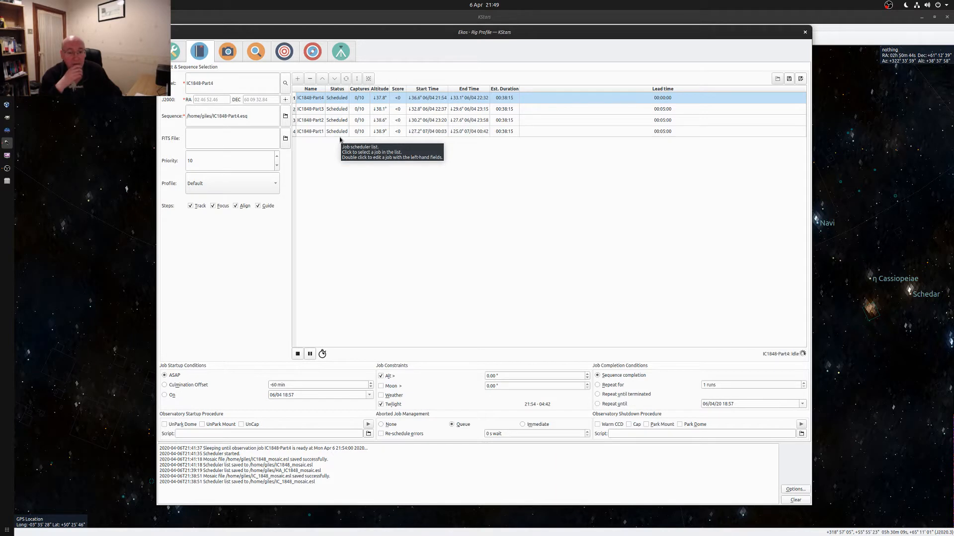
{"action": "left_click", "coordinate": [227, 53]}
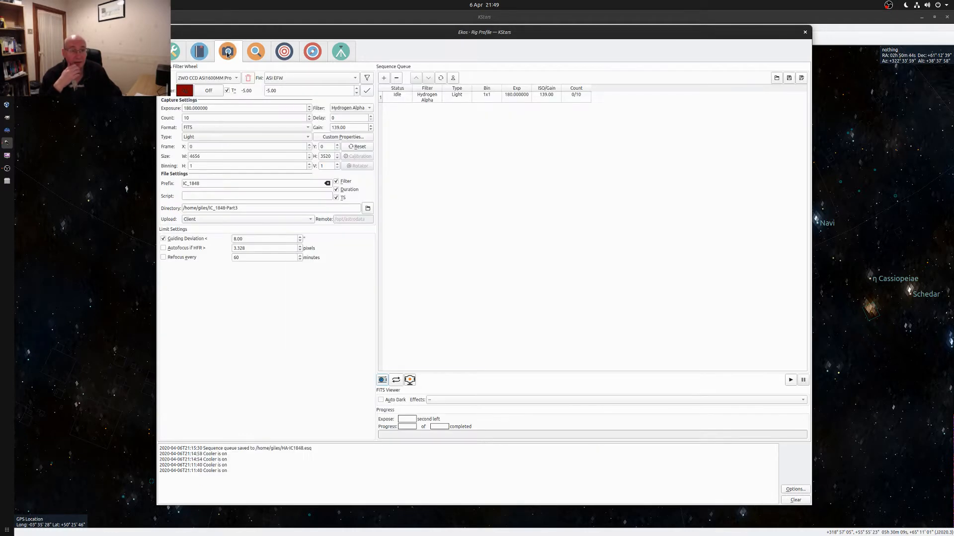
{"action": "left_click", "coordinate": [255, 53]}
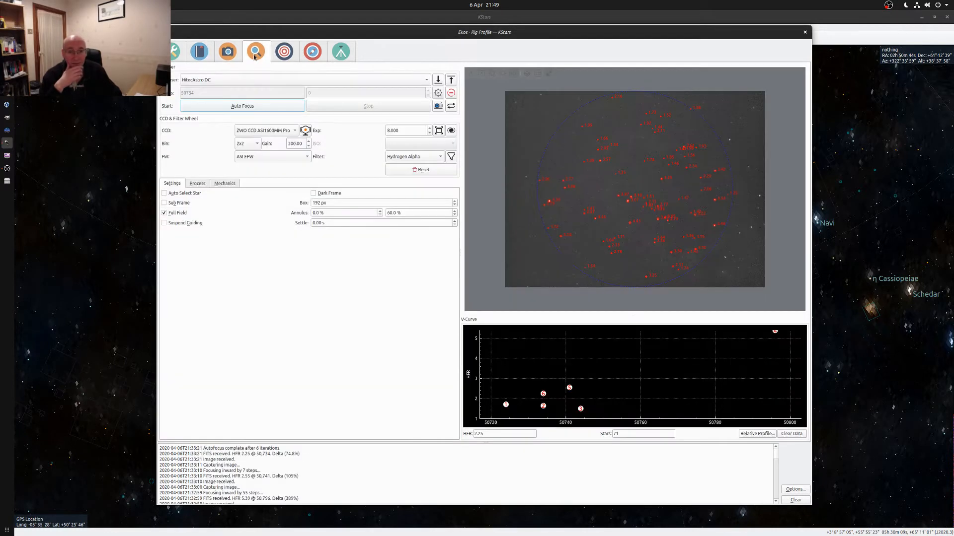
- Examine the alignment solution results, widening and recentring the dRA/dDE target plot to include the outlying solution points
{"action": "left_click", "coordinate": [283, 53]}
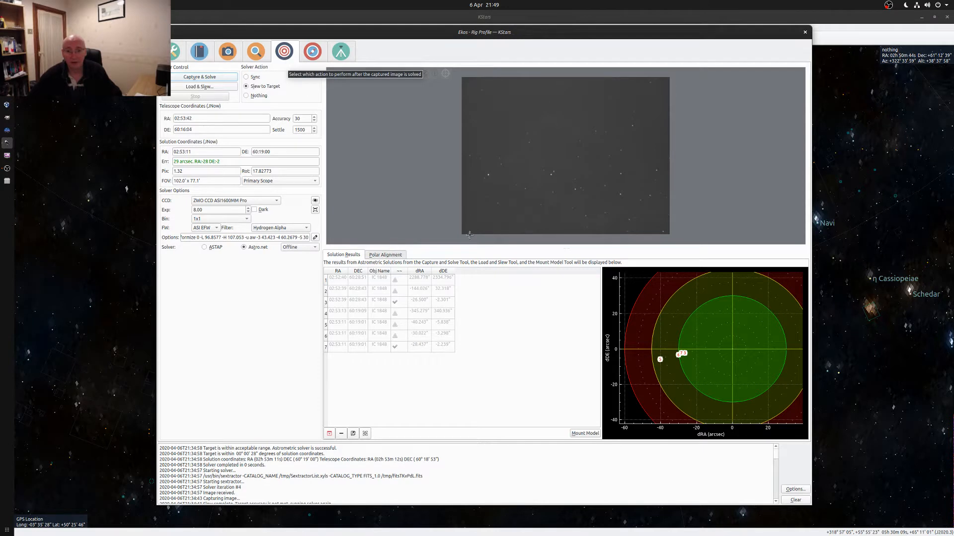
{"action": "scroll", "coordinate": [742, 363], "scroll_direction": "down", "scroll_amount": 4}
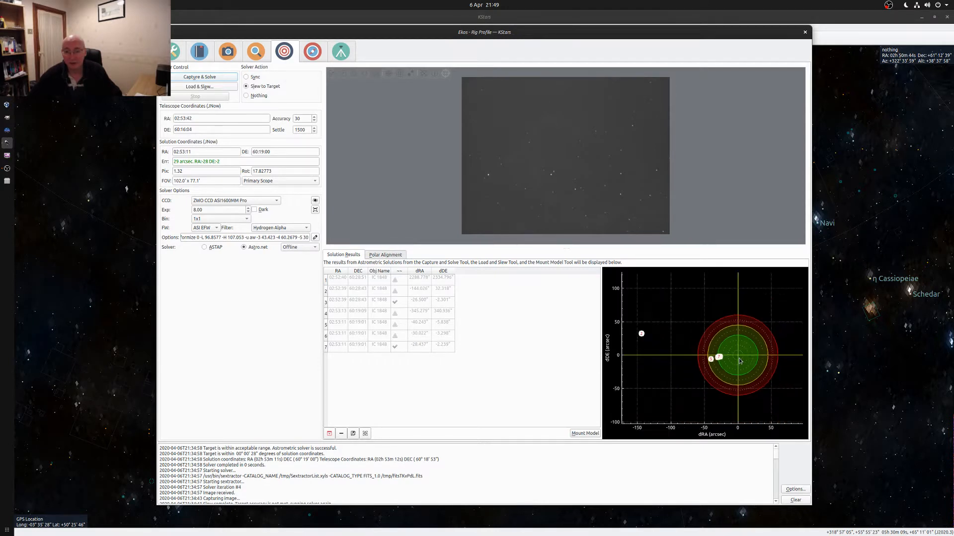
{"action": "scroll", "coordinate": [740, 361], "scroll_direction": "down", "scroll_amount": 6}
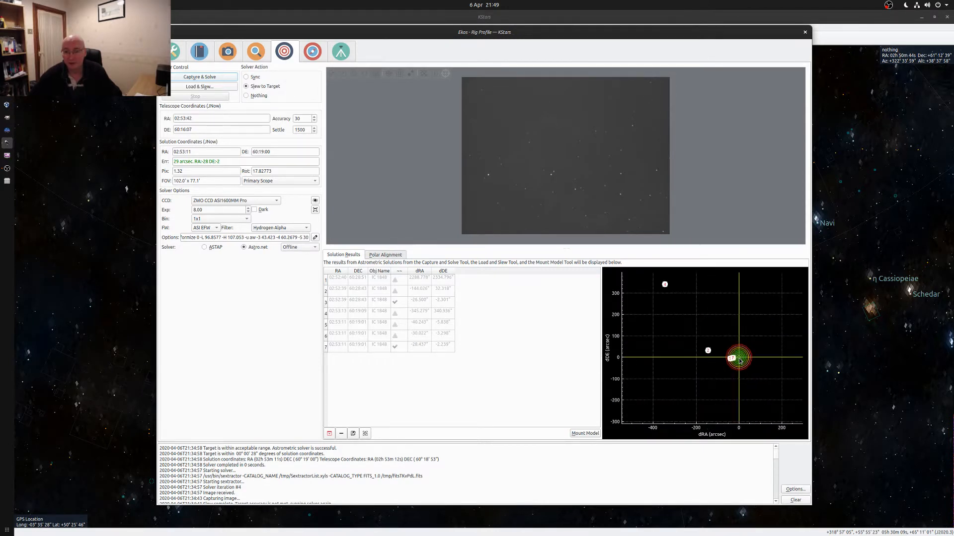
{"action": "scroll", "coordinate": [739, 361], "scroll_direction": "down", "scroll_amount": 4}
{"action": "scroll", "coordinate": [740, 361], "scroll_direction": "down", "scroll_amount": 6}
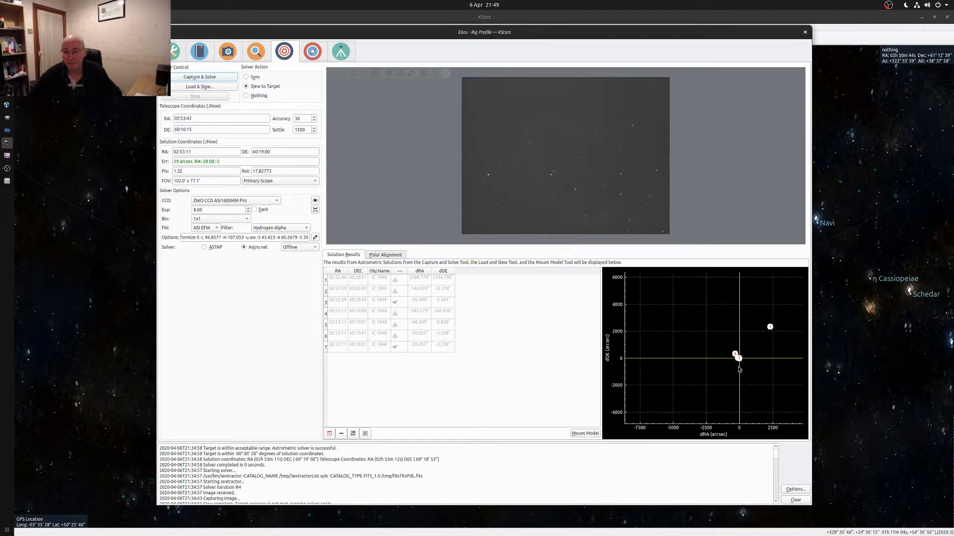
{"action": "scroll", "coordinate": [710, 365], "scroll_direction": "up", "scroll_amount": 5}
{"action": "scroll", "coordinate": [712, 366], "scroll_direction": "up", "scroll_amount": 4}
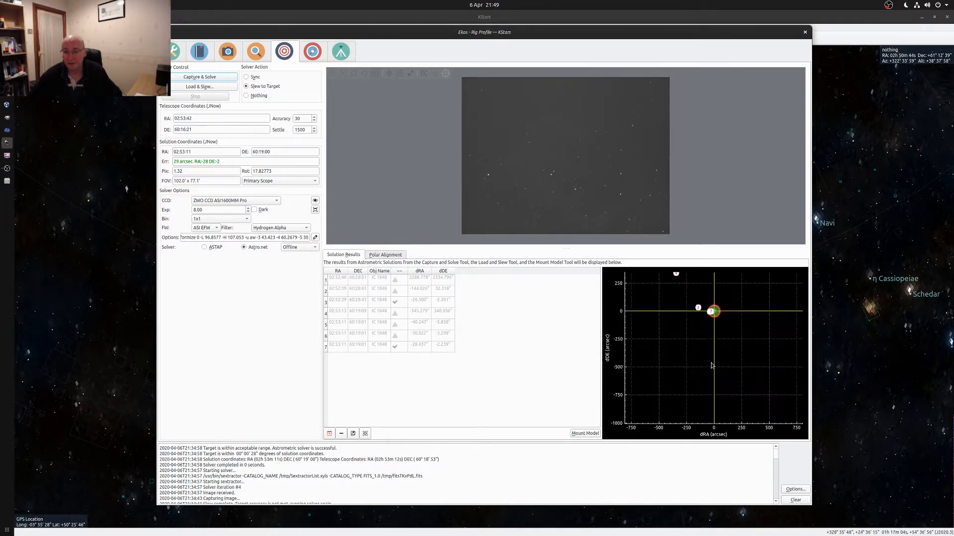
{"action": "scroll", "coordinate": [703, 328], "scroll_direction": "down", "scroll_amount": 4}
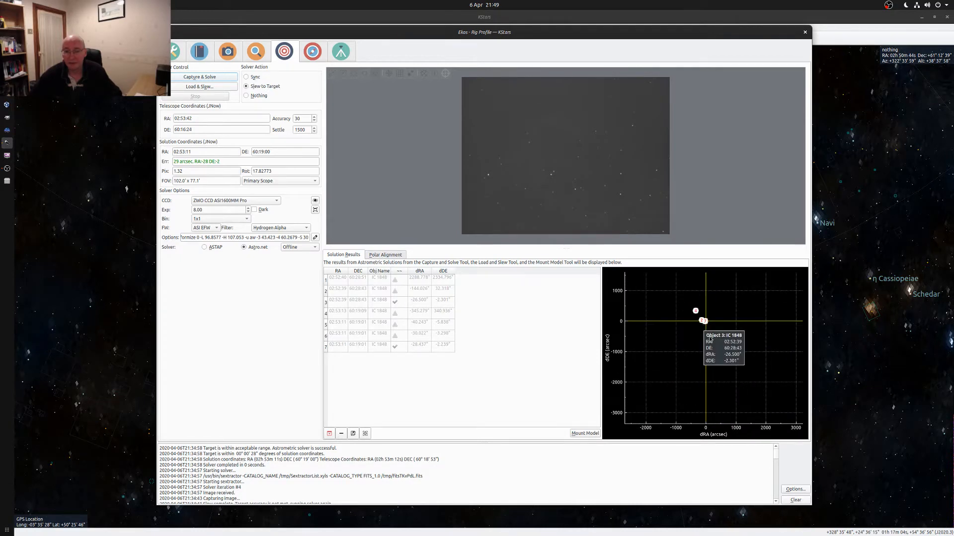
{"action": "left_click_drag", "start_coordinate": [703, 327], "coordinate": [722, 353]}
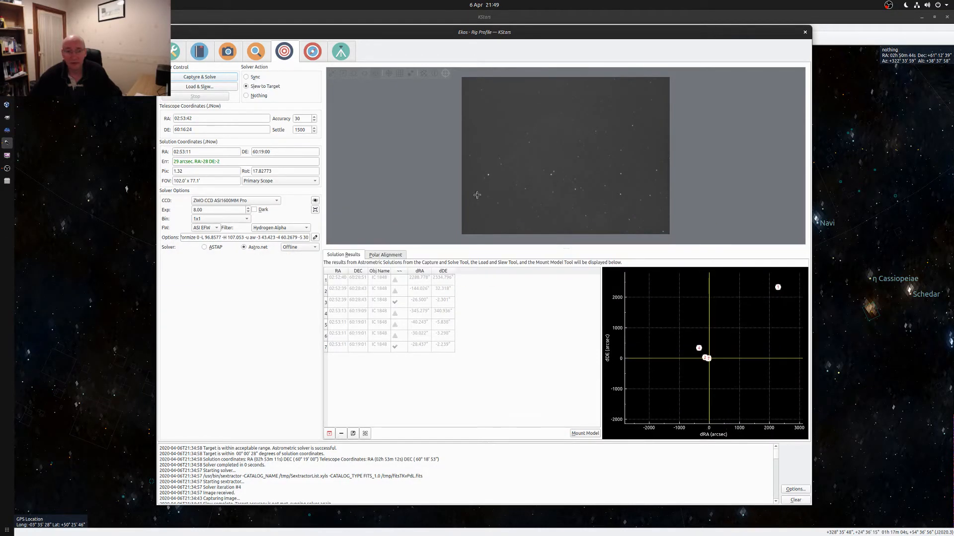
- Inspect the guide star image and the RA/DEC drift graph of the running autoguiding session
{"action": "left_click", "coordinate": [311, 56]}
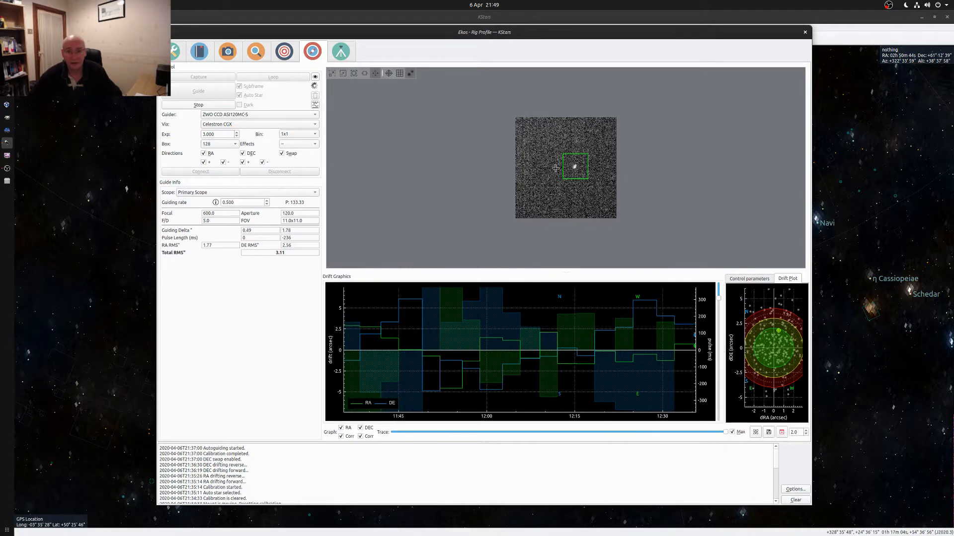
{"action": "mouse_move", "coordinate": [506, 365]}
{"action": "mouse_move", "coordinate": [442, 382]}
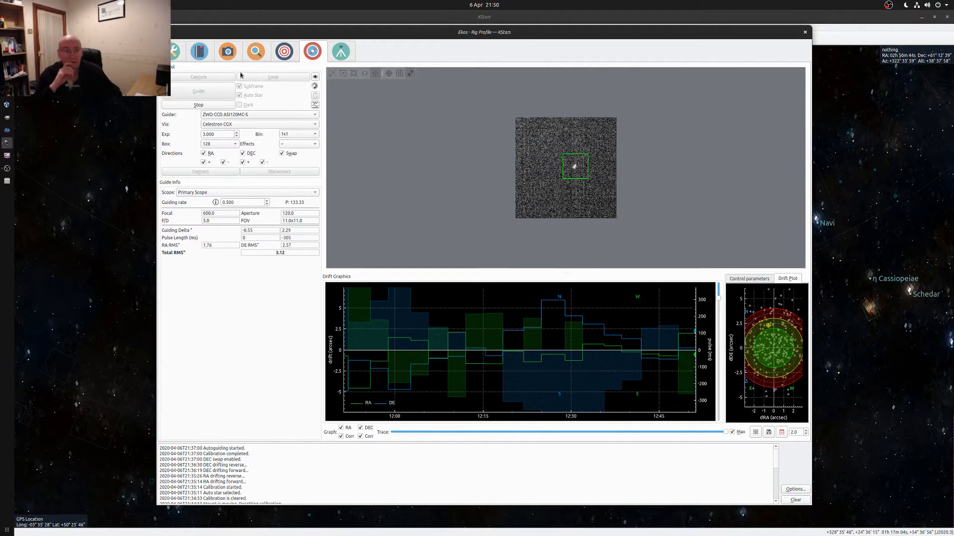
- Look over the scheduled jobs and the capture sequence, and inspect the guiding drift graph over a wider range
{"action": "left_click", "coordinate": [207, 52]}
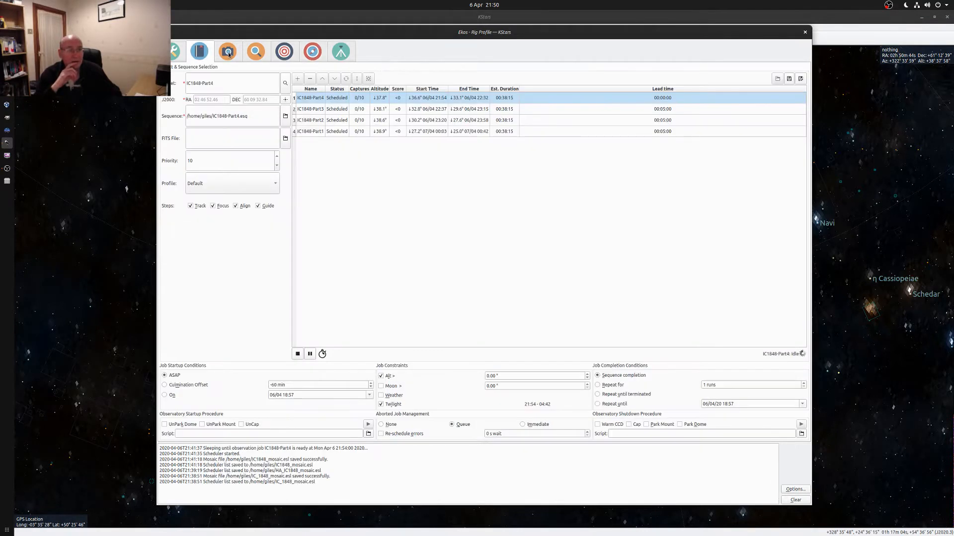
{"action": "left_click", "coordinate": [224, 54]}
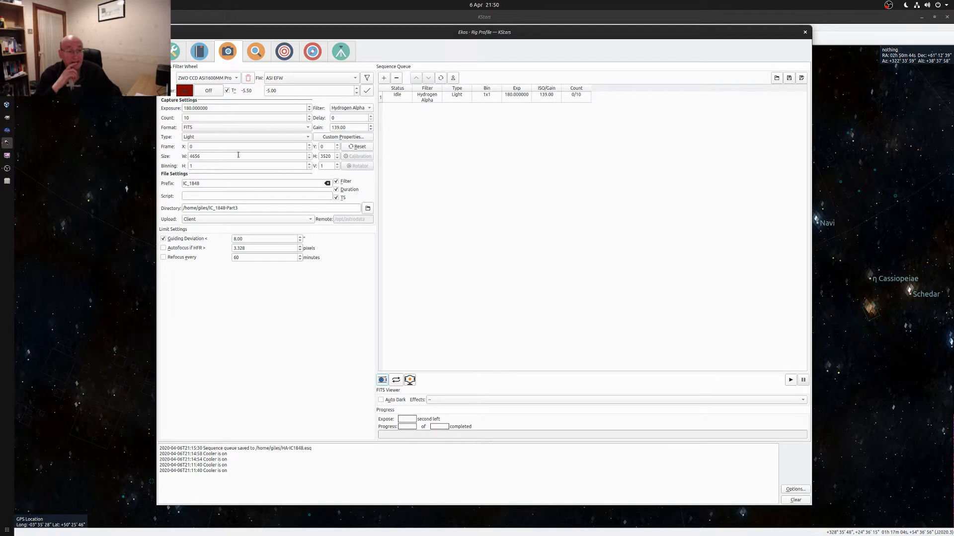
{"action": "left_click", "coordinate": [311, 52]}
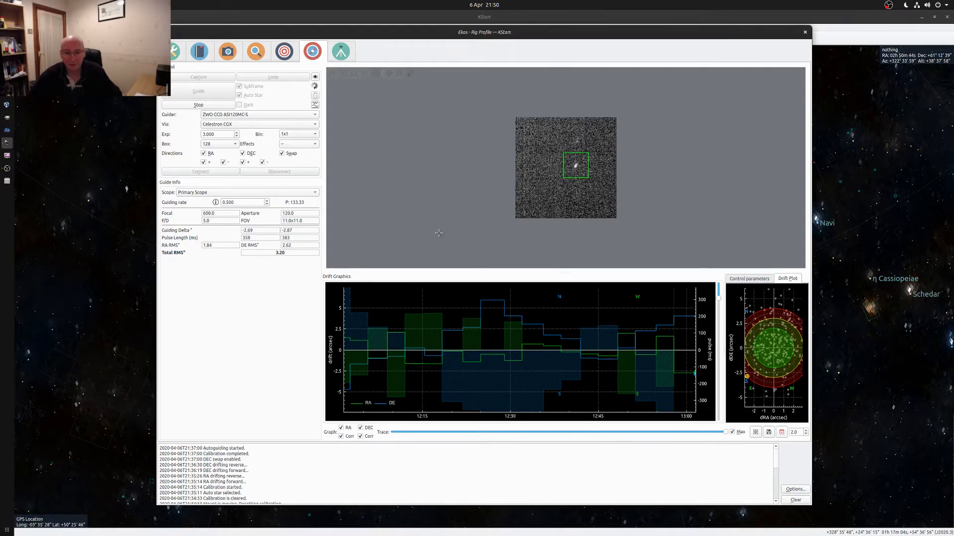
{"action": "scroll", "coordinate": [549, 337], "scroll_direction": "down", "scroll_amount": 3}
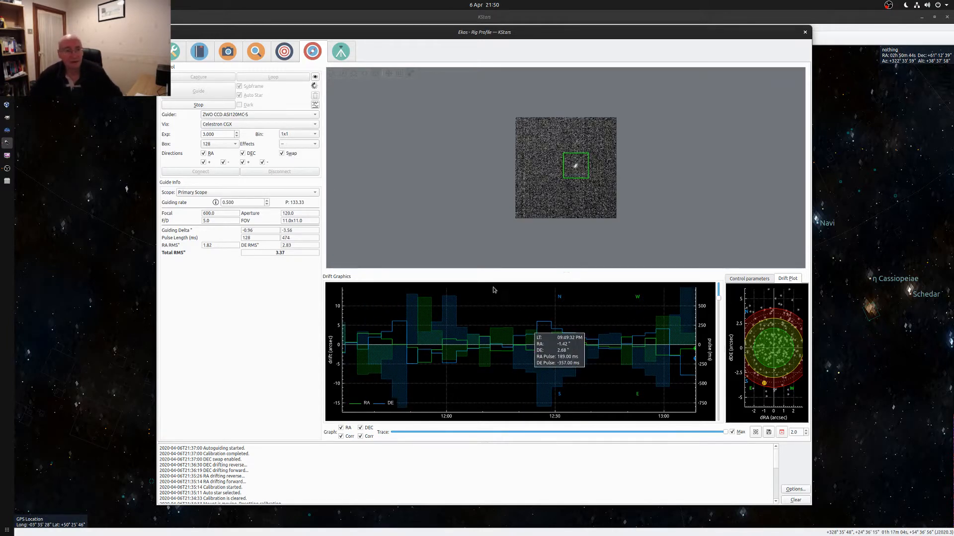
- Compare the capture sequence and the first job's scheduled start time with the desktop clock and calendar
{"action": "left_click", "coordinate": [228, 52]}
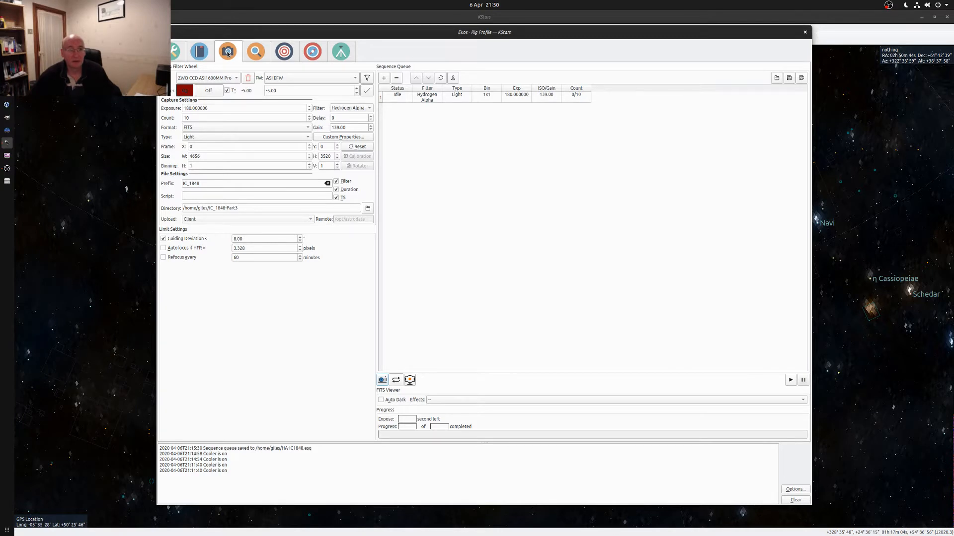
{"action": "left_click", "coordinate": [204, 53]}
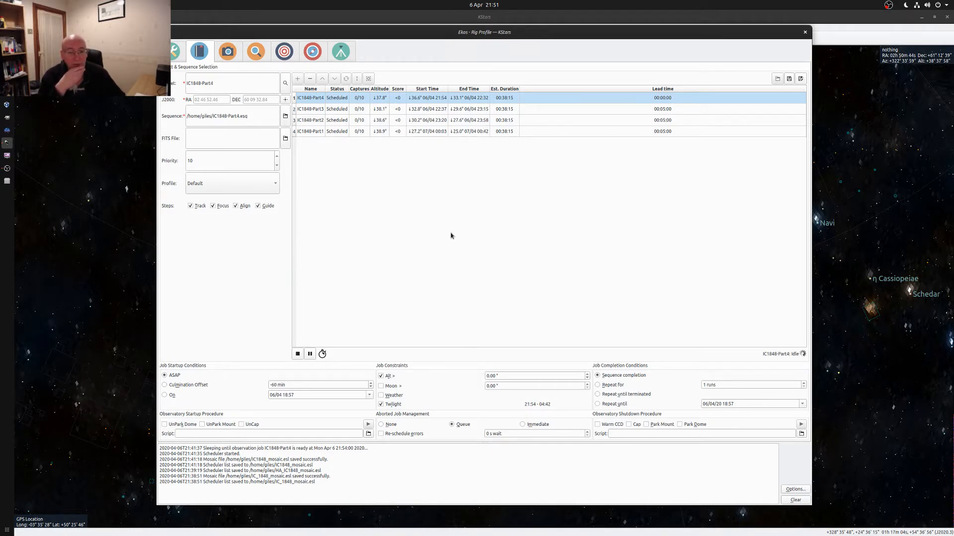
{"action": "left_click", "coordinate": [496, 6]}
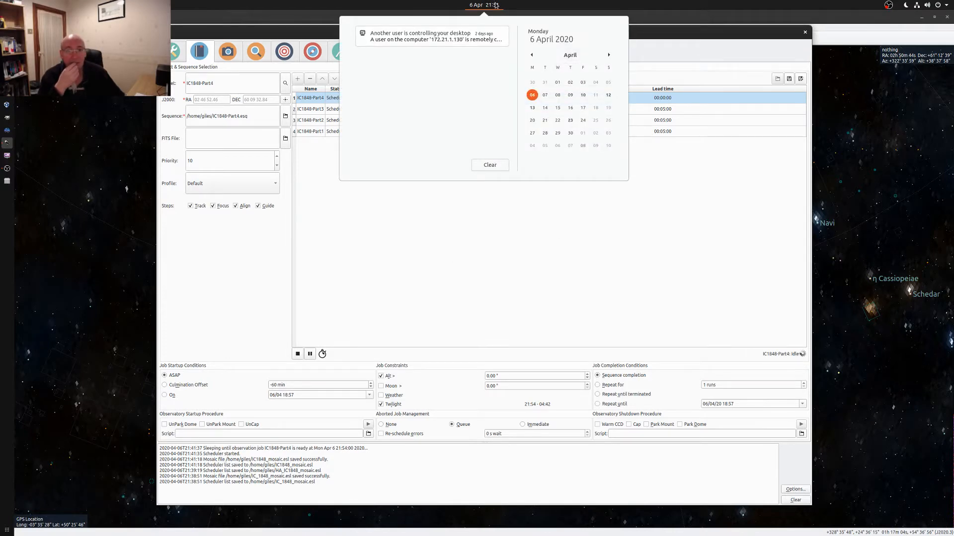
{"action": "left_click", "coordinate": [496, 5]}
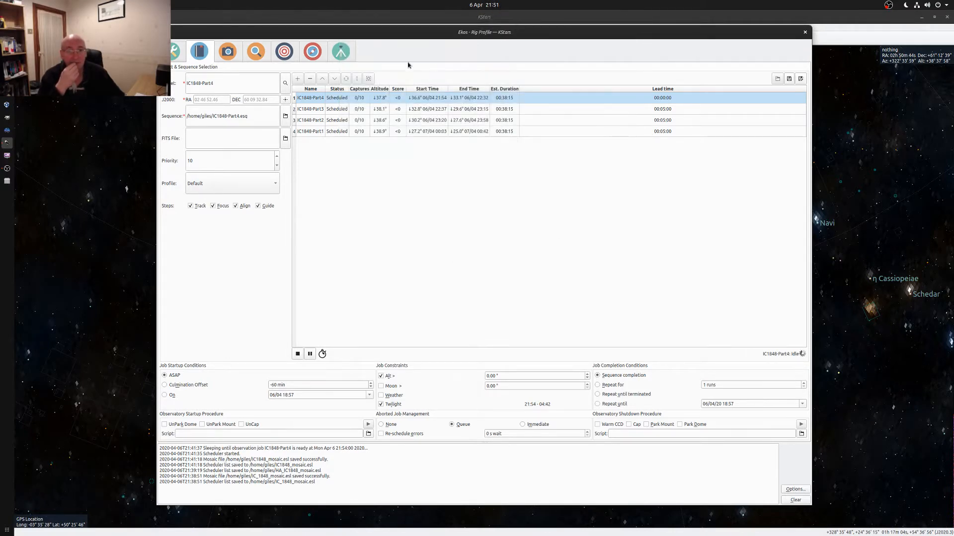
{"action": "left_click", "coordinate": [223, 53]}
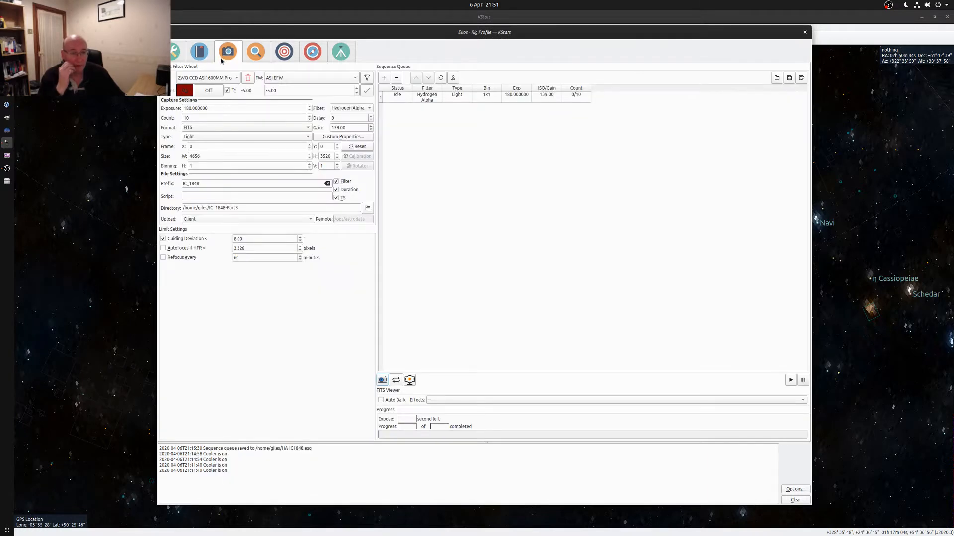
- Examine the detected stars and their HFR labels close up in the last focus frame
{"action": "left_click", "coordinate": [252, 53]}
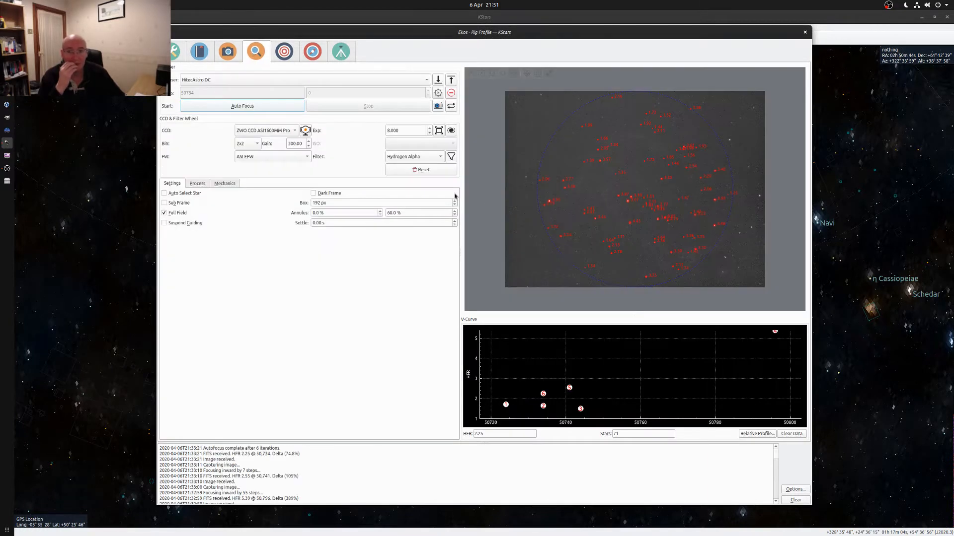
{"action": "scroll", "coordinate": [669, 223], "scroll_direction": "down", "scroll_amount": 3}
{"action": "scroll", "coordinate": [669, 204], "scroll_direction": "up", "scroll_amount": 4}
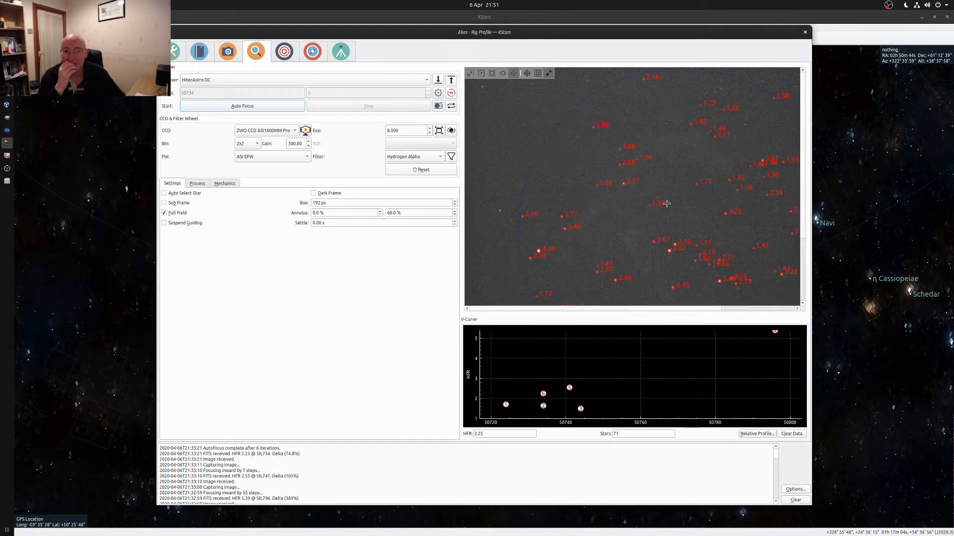
{"action": "scroll", "coordinate": [667, 203], "scroll_direction": "down", "scroll_amount": 1}
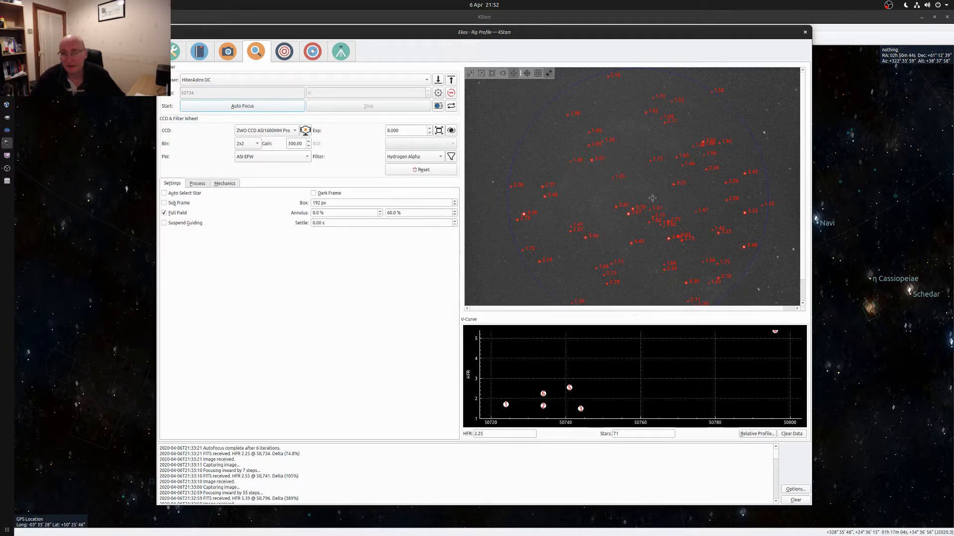
- Recheck the plate-solving results table and the current guiding performance
{"action": "left_click", "coordinate": [283, 54]}
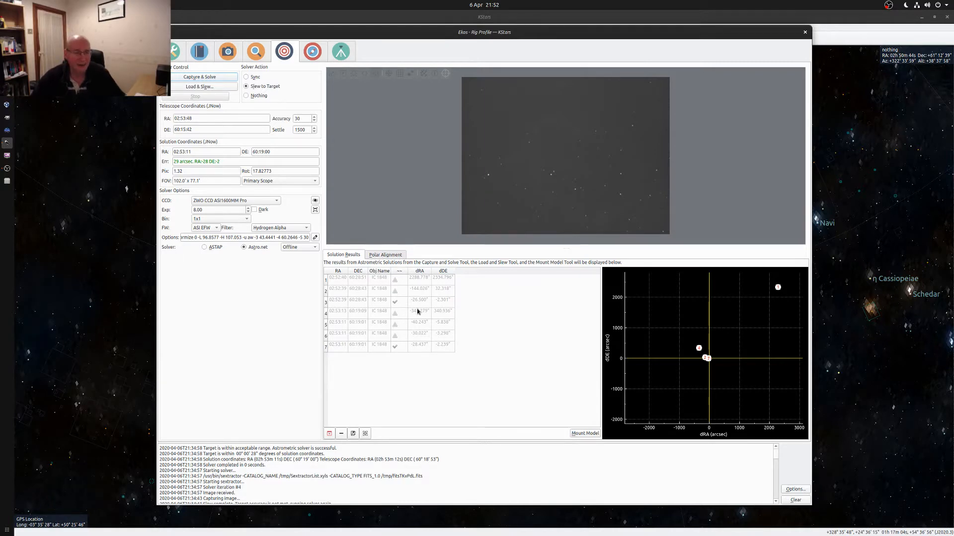
{"action": "left_click", "coordinate": [311, 54]}
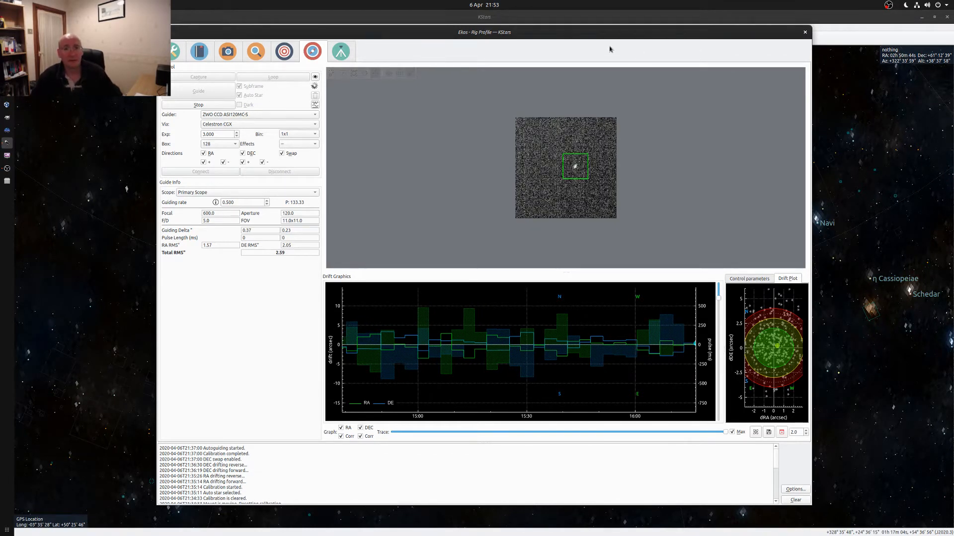
- Clear the desktop notifications and close the calendar overlay
{"action": "left_click", "coordinate": [491, 7]}
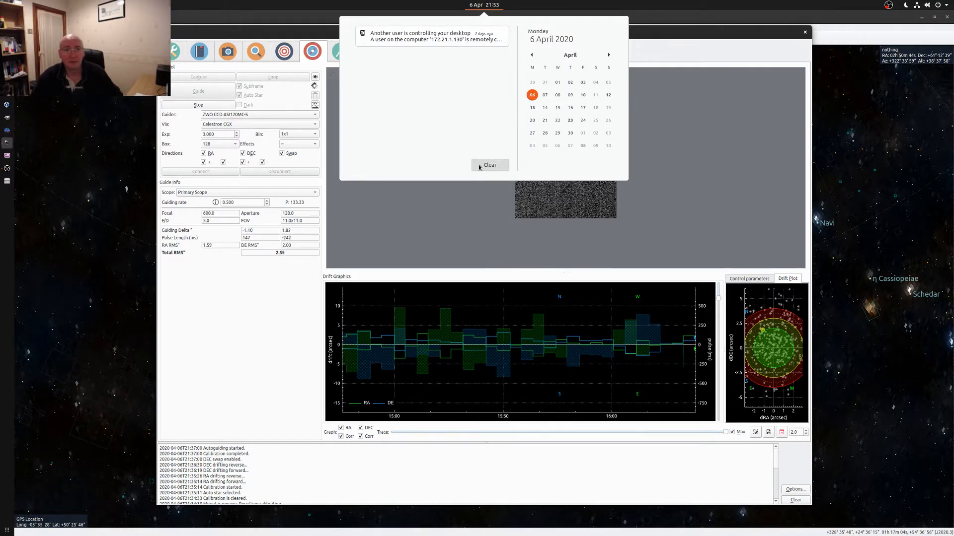
{"action": "left_click", "coordinate": [492, 167]}
{"action": "left_click", "coordinate": [489, 9]}
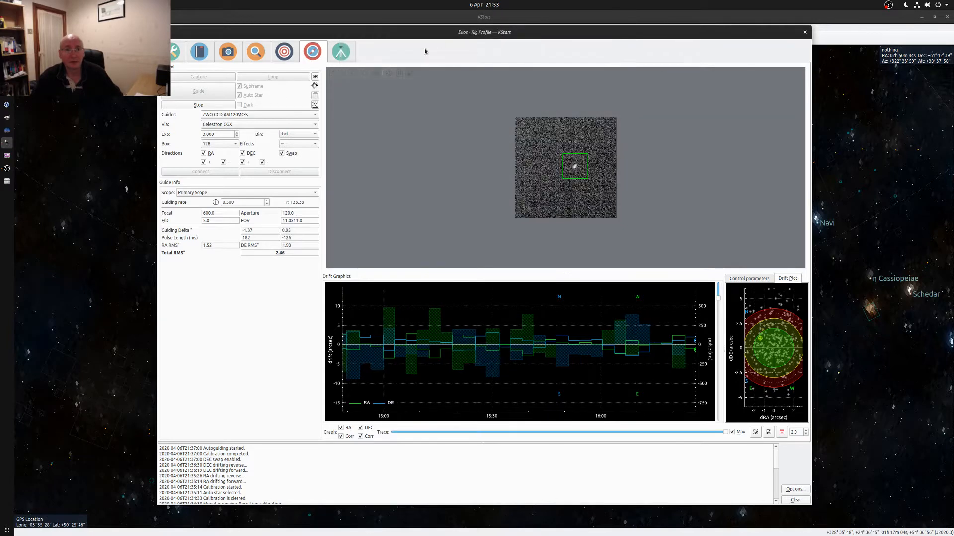
- Check the progress of the IC1848-Part4 job in the scheduler and review the autofocus process and mechanics settings
{"action": "left_click", "coordinate": [217, 53]}
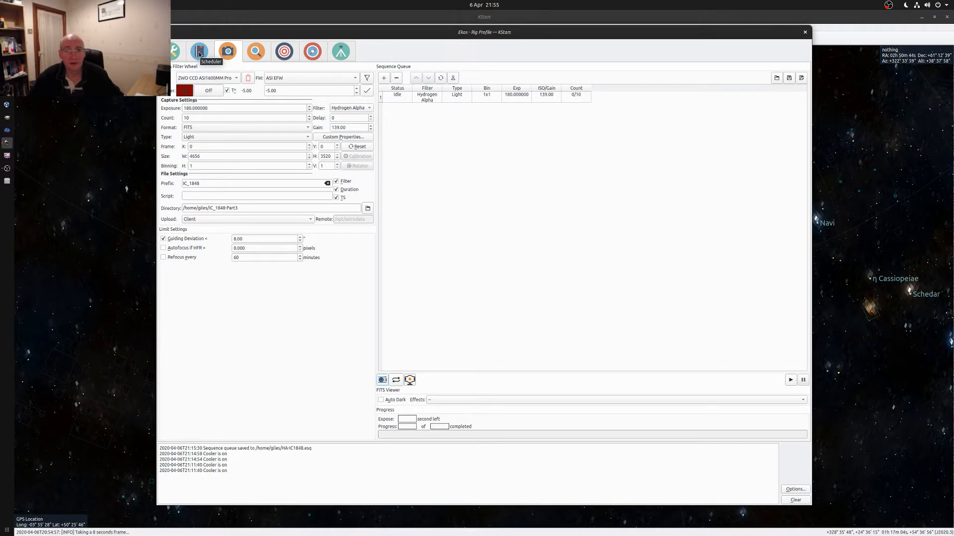
{"action": "left_click", "coordinate": [199, 52]}
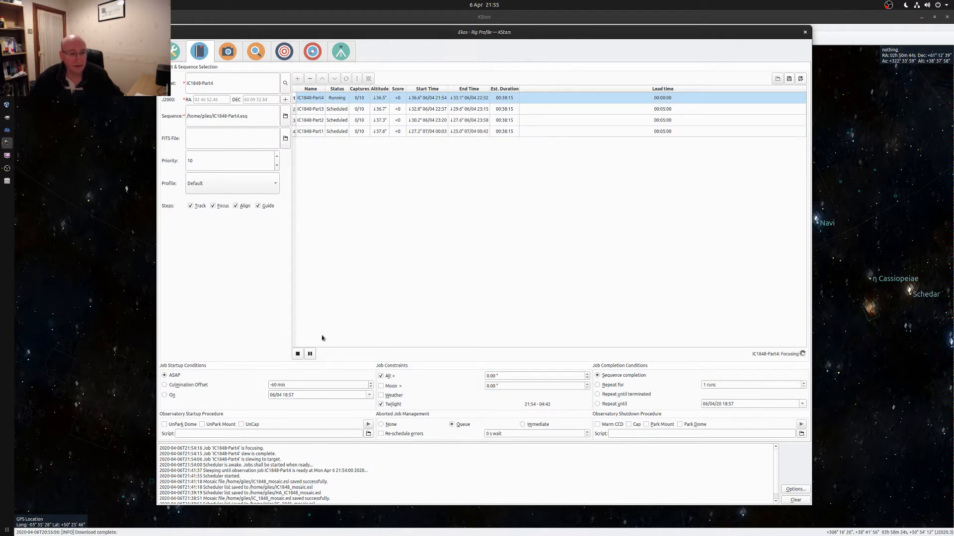
{"action": "left_click", "coordinate": [256, 51]}
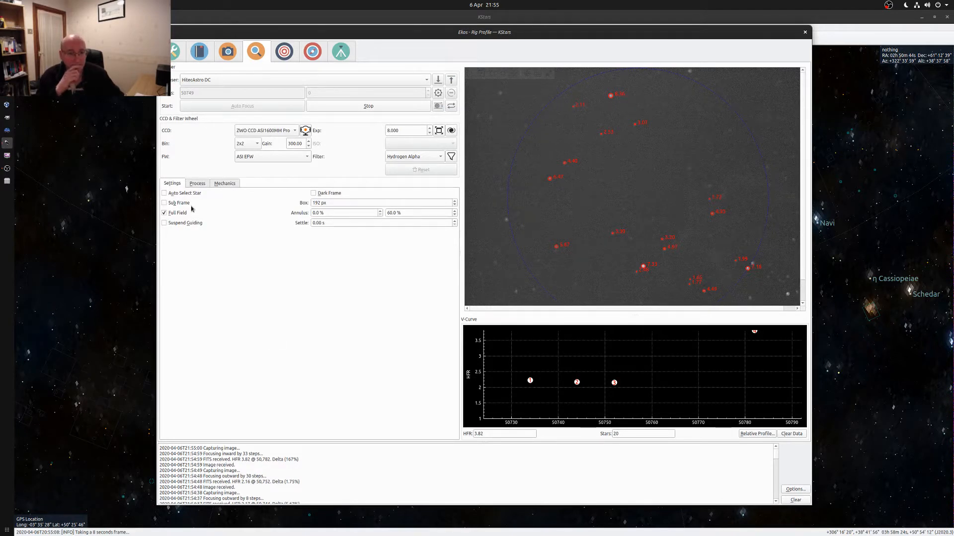
{"action": "left_click", "coordinate": [197, 183]}
{"action": "left_click", "coordinate": [225, 184]}
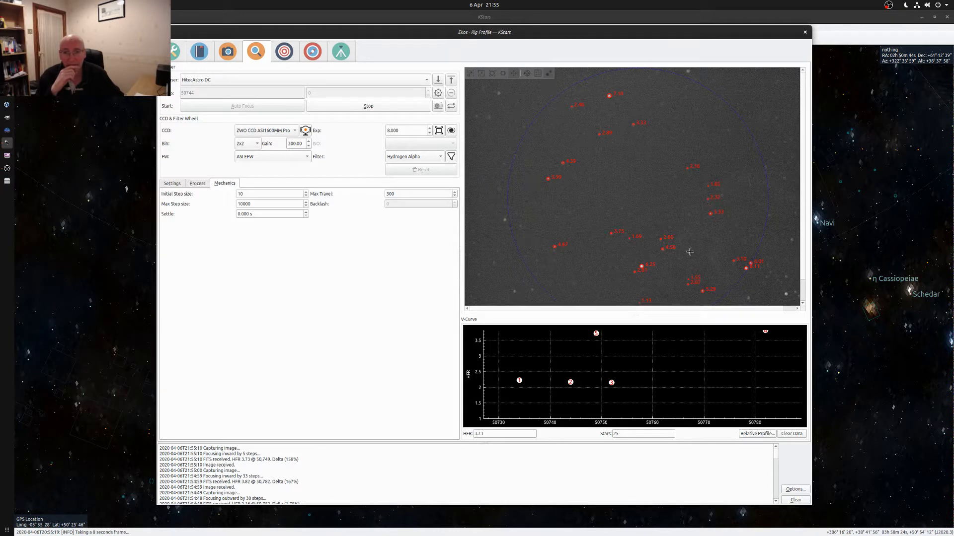
- Examine the star HFR labels in the focus frame, the V-curve points and the autofocus log
{"action": "scroll", "coordinate": [681, 231], "scroll_direction": "down", "scroll_amount": 3}
{"action": "scroll", "coordinate": [673, 235], "scroll_direction": "up", "scroll_amount": 2}
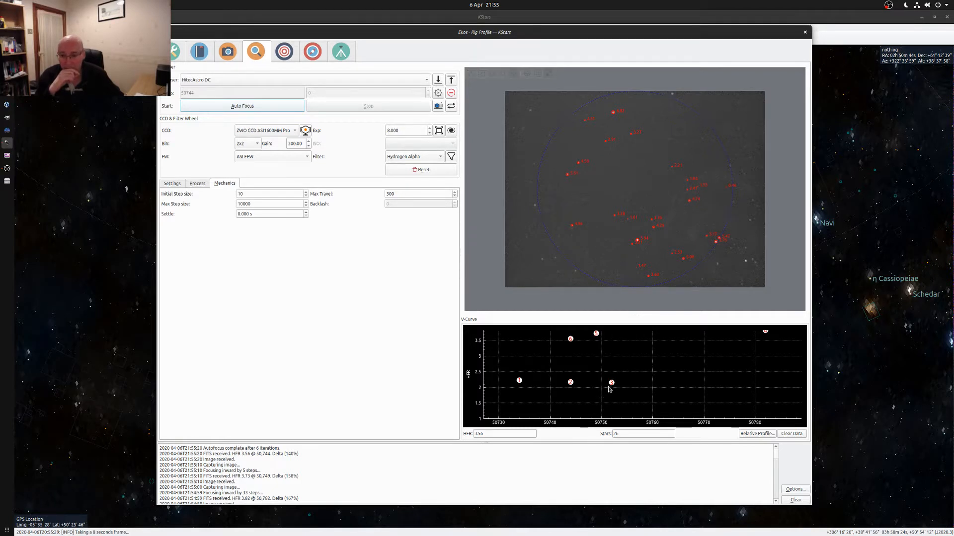
{"action": "scroll", "coordinate": [611, 390], "scroll_direction": "down", "scroll_amount": 2}
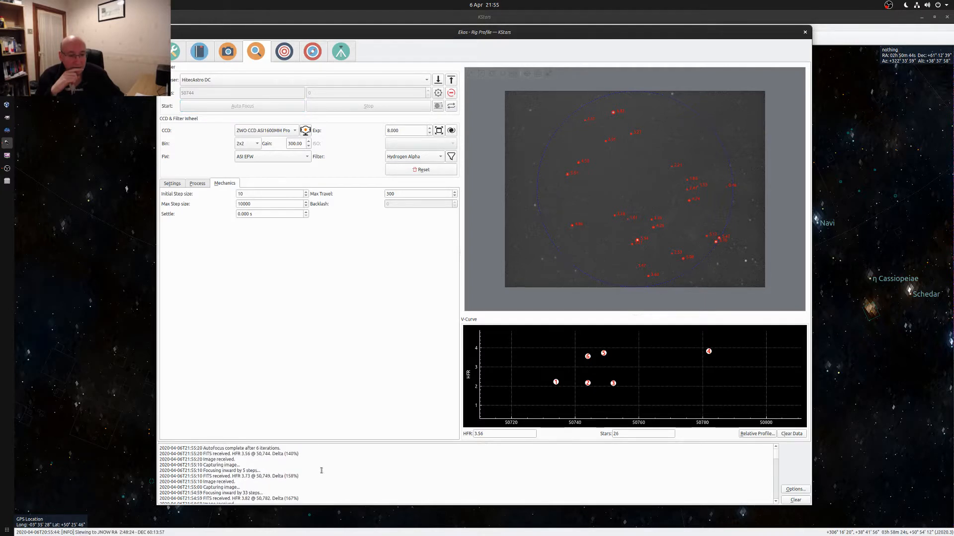
{"action": "scroll", "coordinate": [321, 470], "scroll_direction": "down", "scroll_amount": 2}
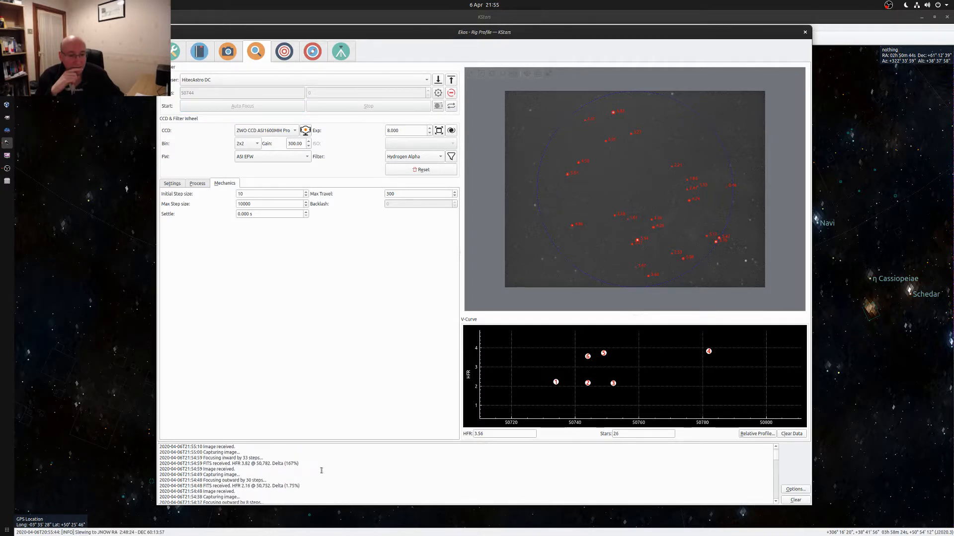
{"action": "scroll", "coordinate": [321, 471], "scroll_direction": "up", "scroll_amount": 2}
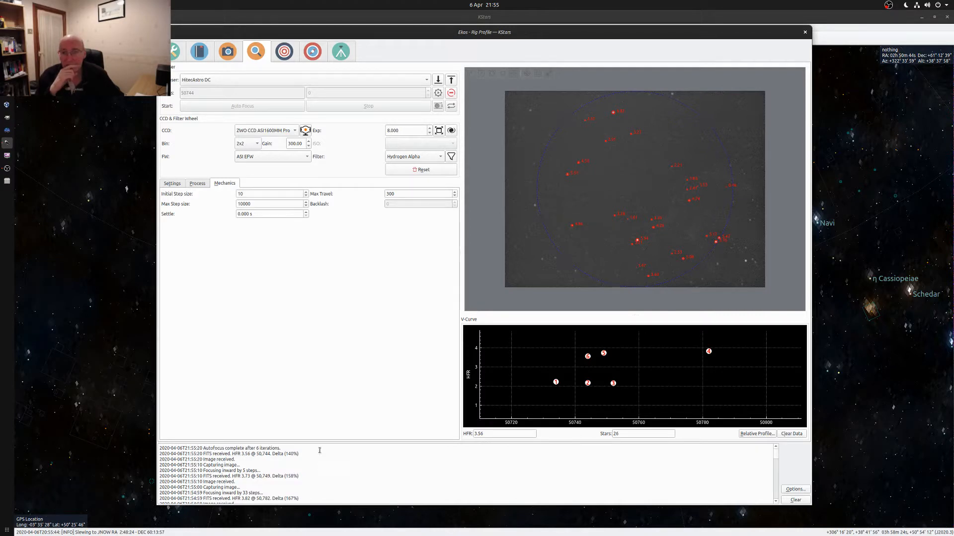
- Check the IC1848-Part4 job's current stage in the scheduler and review the capture, focus and guiding status
{"action": "left_click", "coordinate": [228, 51]}
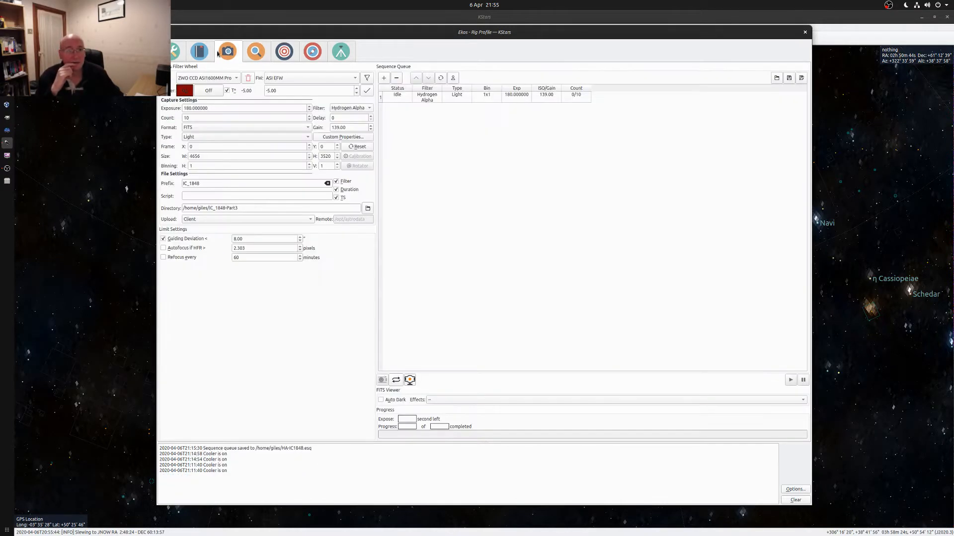
{"action": "left_click", "coordinate": [206, 57]}
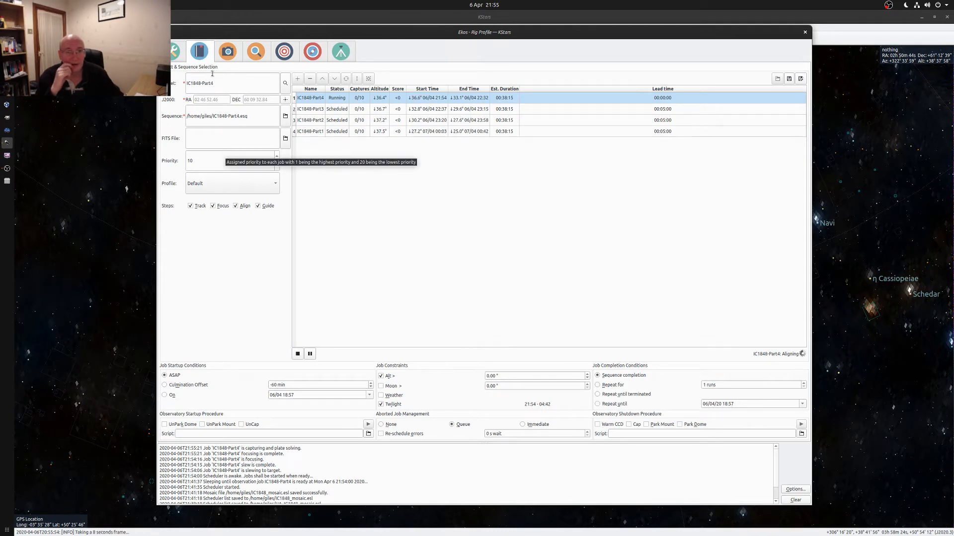
{"action": "left_click", "coordinate": [177, 54]}
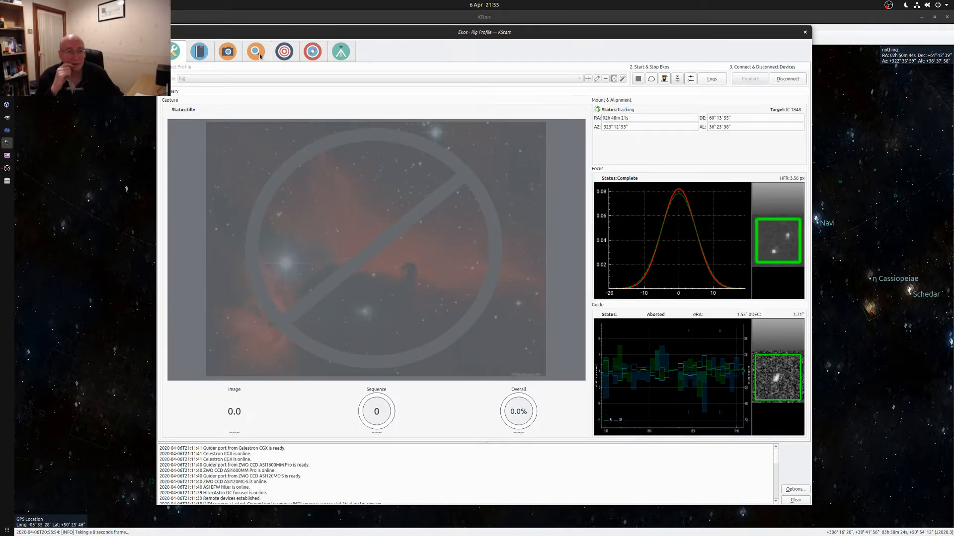
{"action": "left_click", "coordinate": [206, 59]}
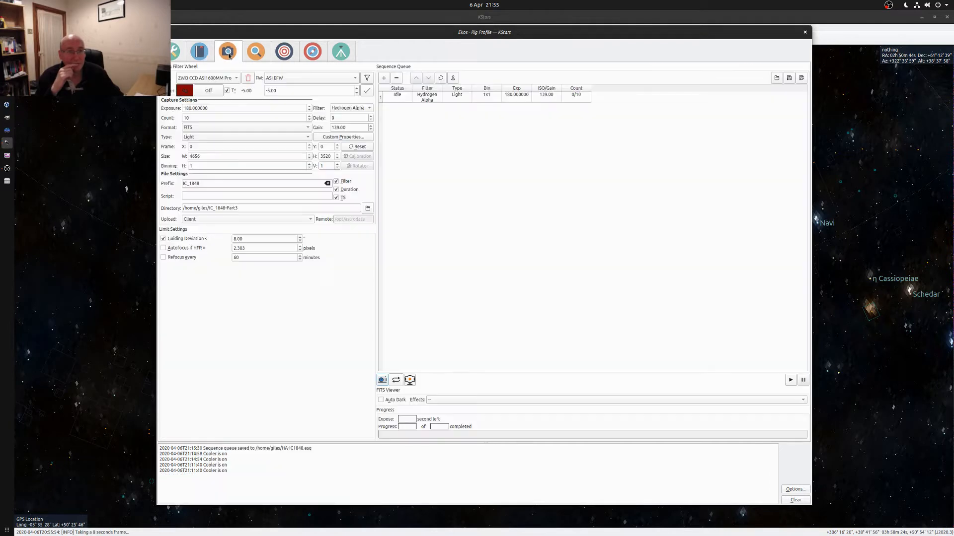
{"action": "left_click", "coordinate": [308, 58]}
{"action": "left_click", "coordinate": [257, 58]}
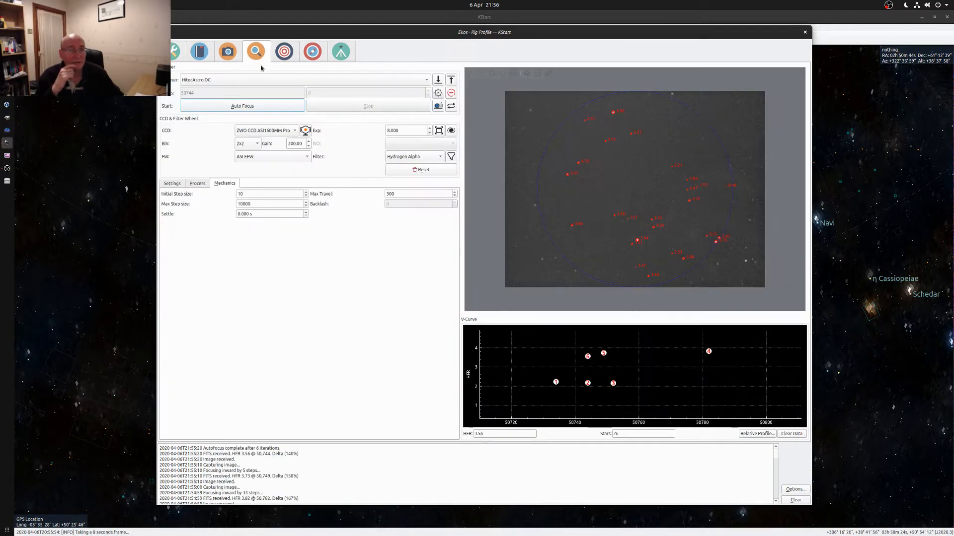
{"action": "left_click", "coordinate": [203, 55]}
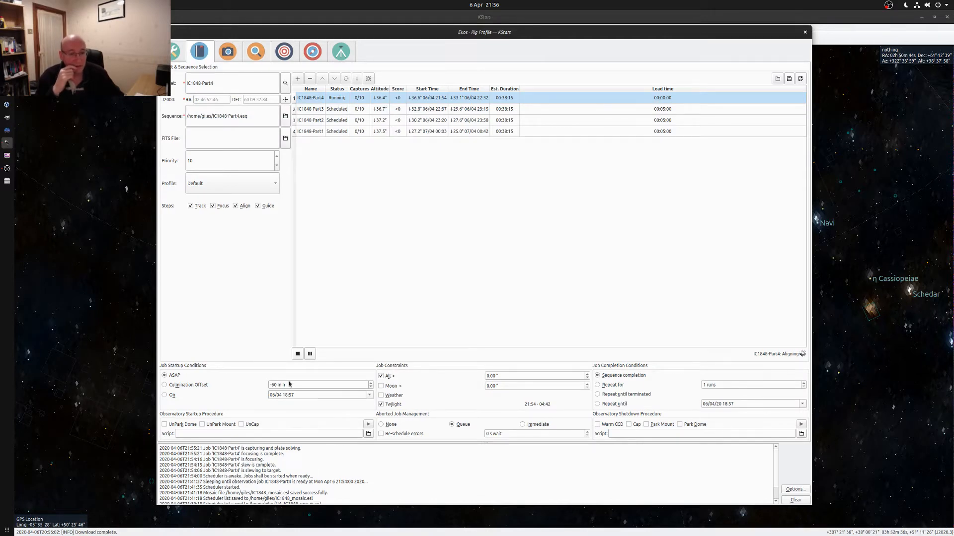
{"action": "left_click", "coordinate": [313, 53]}
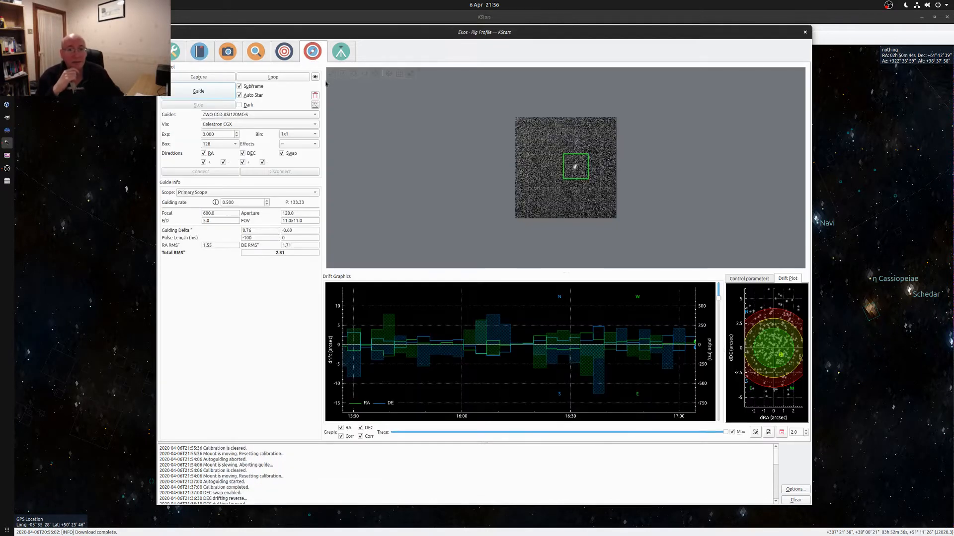
- Review the plate-solving results and bring the target accuracy rings into view on the dRA/dDE error plot
{"action": "left_click", "coordinate": [284, 52]}
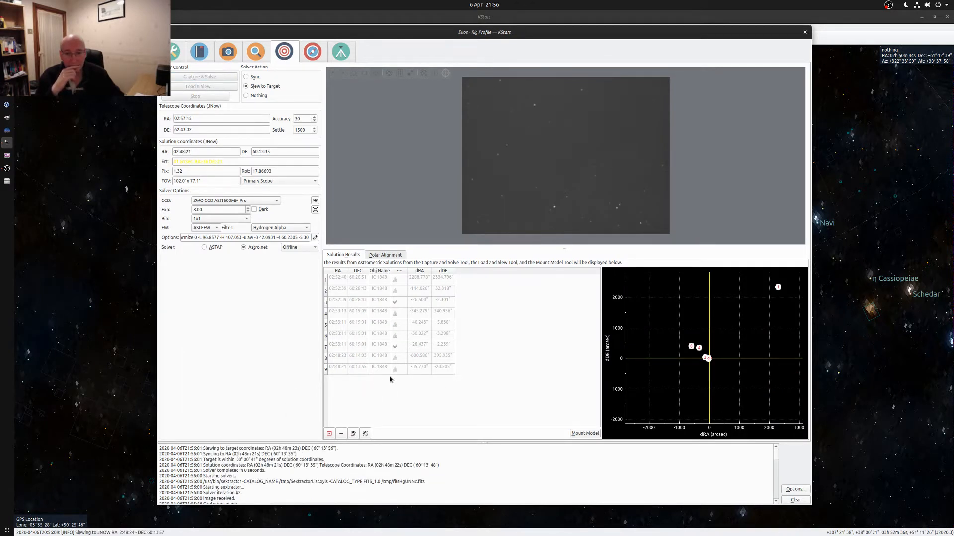
{"action": "scroll", "coordinate": [709, 359], "scroll_direction": "up", "scroll_amount": 10}
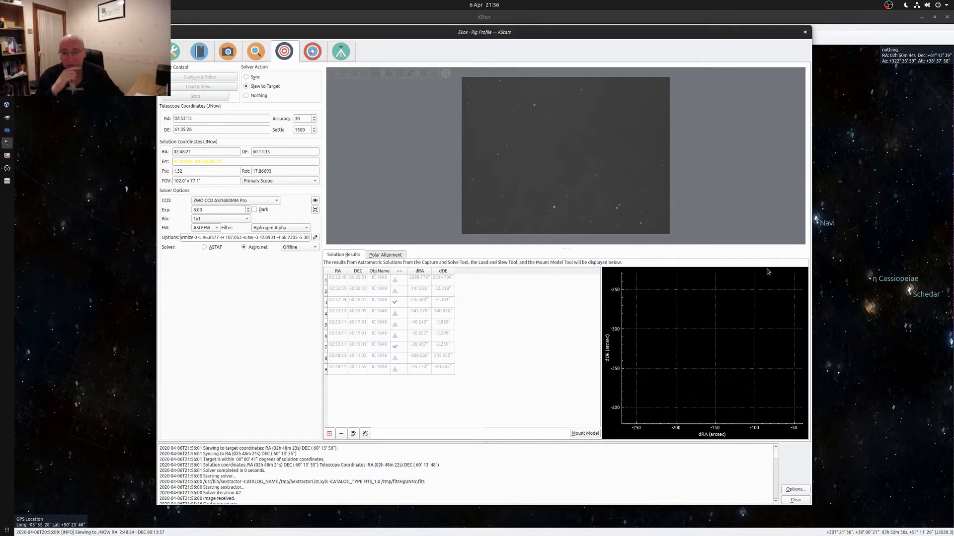
{"action": "left_click_drag", "start_coordinate": [769, 272], "coordinate": [613, 416]}
{"action": "left_click_drag", "start_coordinate": [658, 295], "coordinate": [688, 429]}
{"action": "scroll", "coordinate": [635, 365], "scroll_direction": "down", "scroll_amount": 5}
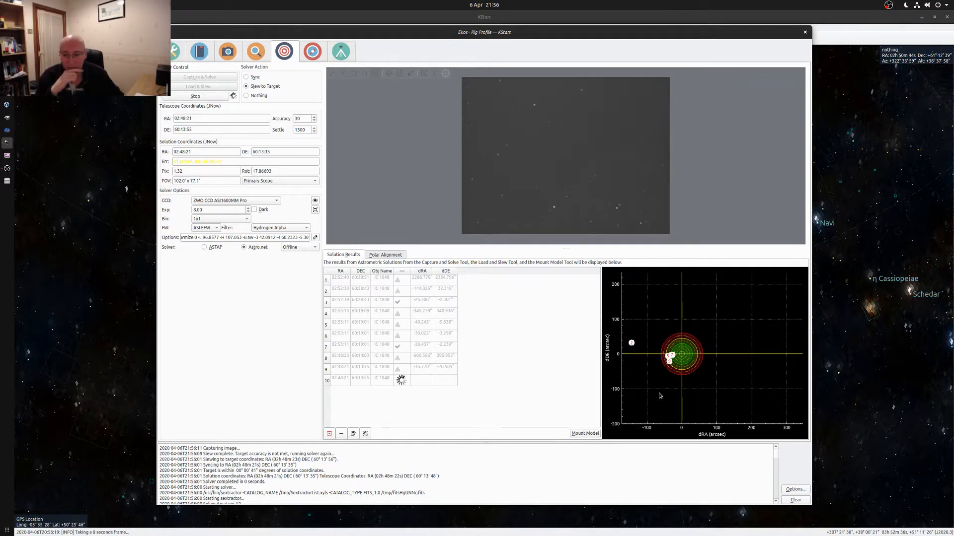
{"action": "scroll", "coordinate": [662, 370], "scroll_direction": "down", "scroll_amount": 5}
{"action": "scroll", "coordinate": [663, 376], "scroll_direction": "down", "scroll_amount": 5}
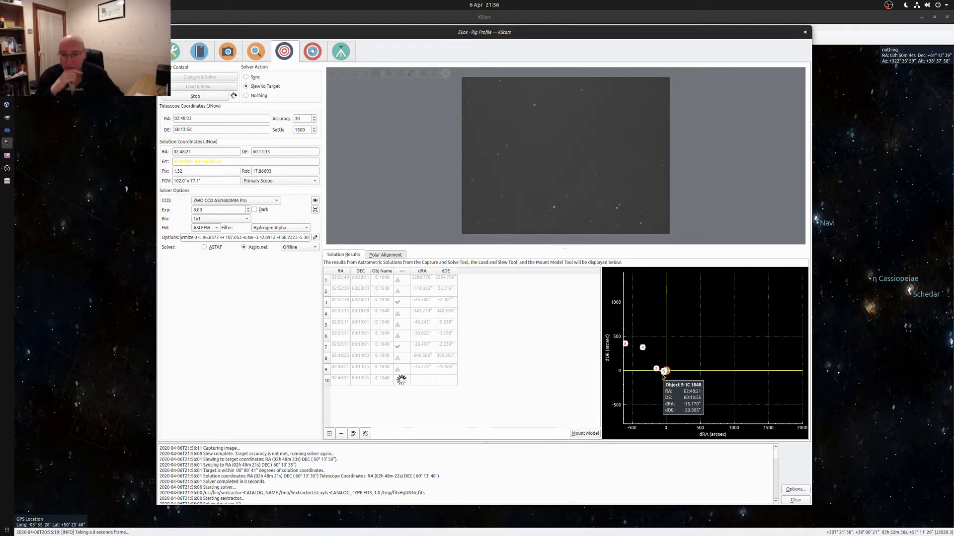
- Inspect the IC 1848 solution points close up against the accuracy rings and read their individual RA and DEC errors
{"action": "scroll", "coordinate": [705, 380], "scroll_direction": "up", "scroll_amount": 8}
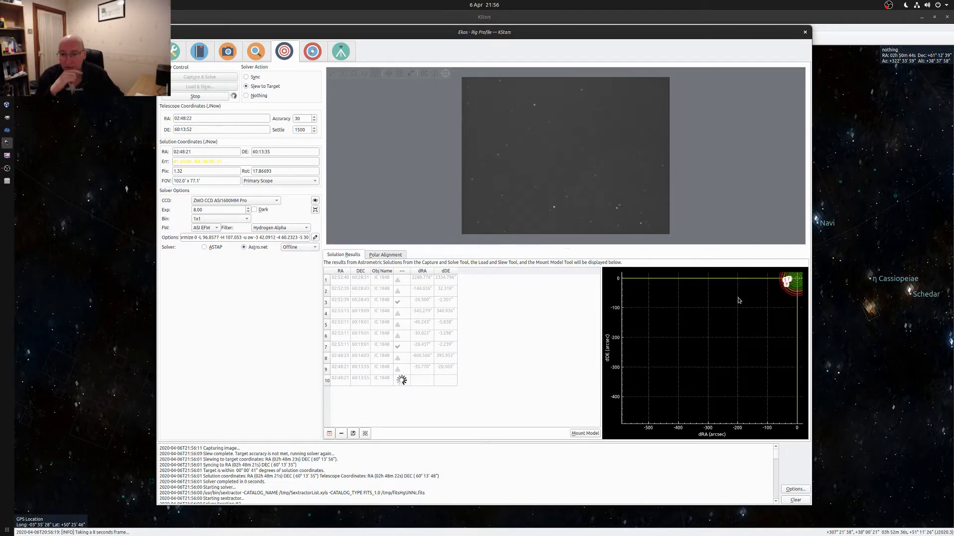
{"action": "scroll", "coordinate": [652, 364], "scroll_direction": "up", "scroll_amount": 6}
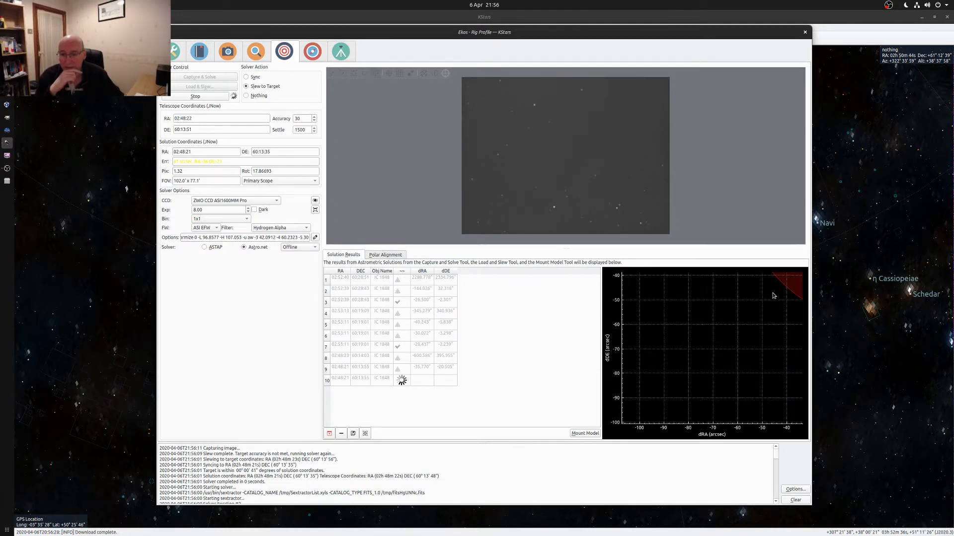
{"action": "left_click_drag", "start_coordinate": [773, 294], "coordinate": [658, 405]}
{"action": "scroll", "coordinate": [689, 310], "scroll_direction": "up", "scroll_amount": 4}
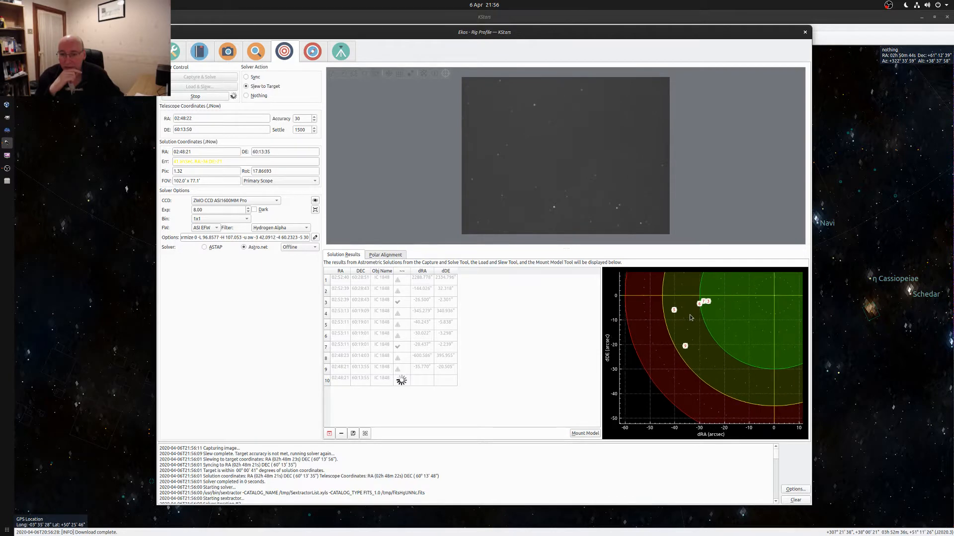
{"action": "scroll", "coordinate": [688, 327], "scroll_direction": "up", "scroll_amount": 4}
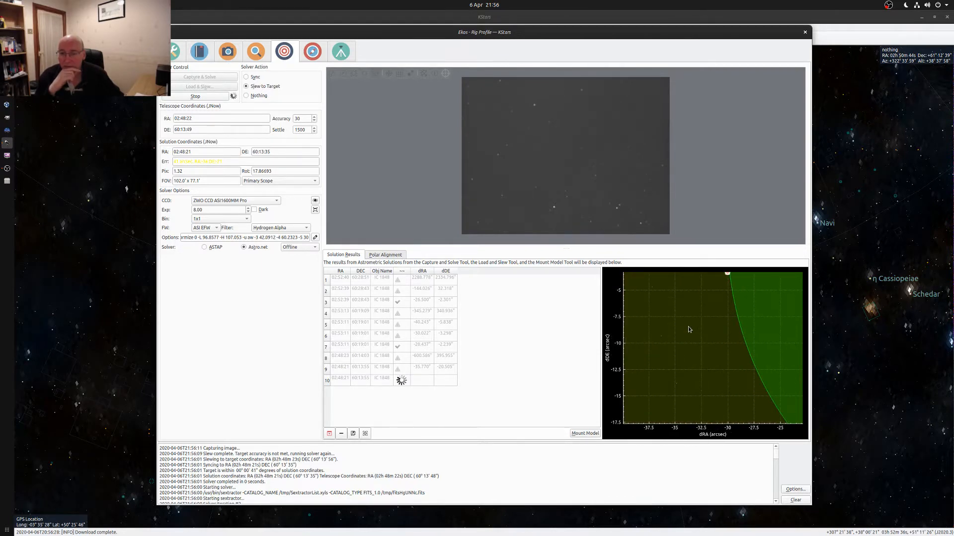
{"action": "left_click_drag", "start_coordinate": [701, 301], "coordinate": [675, 390]}
{"action": "scroll", "coordinate": [672, 383], "scroll_direction": "down", "scroll_amount": 3}
{"action": "scroll", "coordinate": [677, 369], "scroll_direction": "down", "scroll_amount": 5}
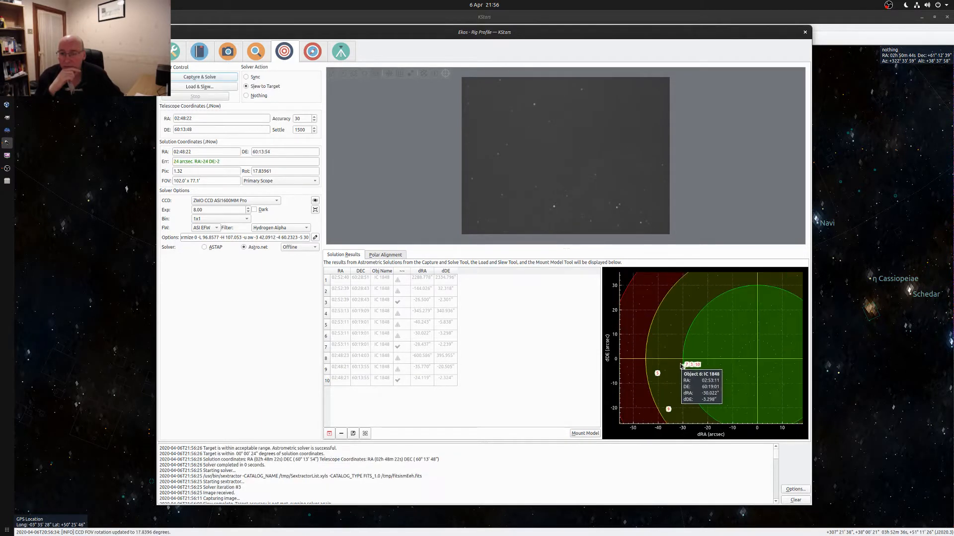
{"action": "mouse_move", "coordinate": [694, 370]}
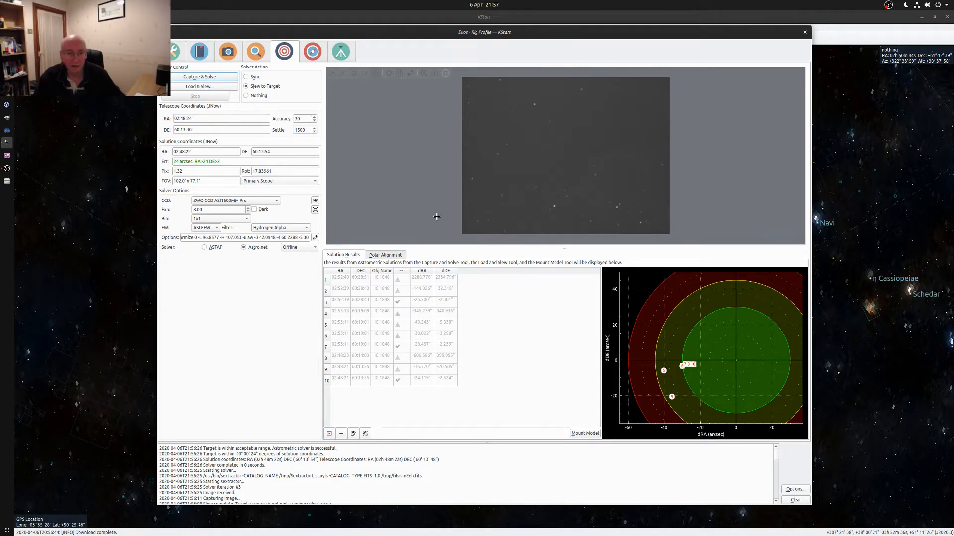
- Examine the new autoguiding session's drift graph, individual RA and DE correction pulses, and drift plot
{"action": "left_click", "coordinate": [312, 51]}
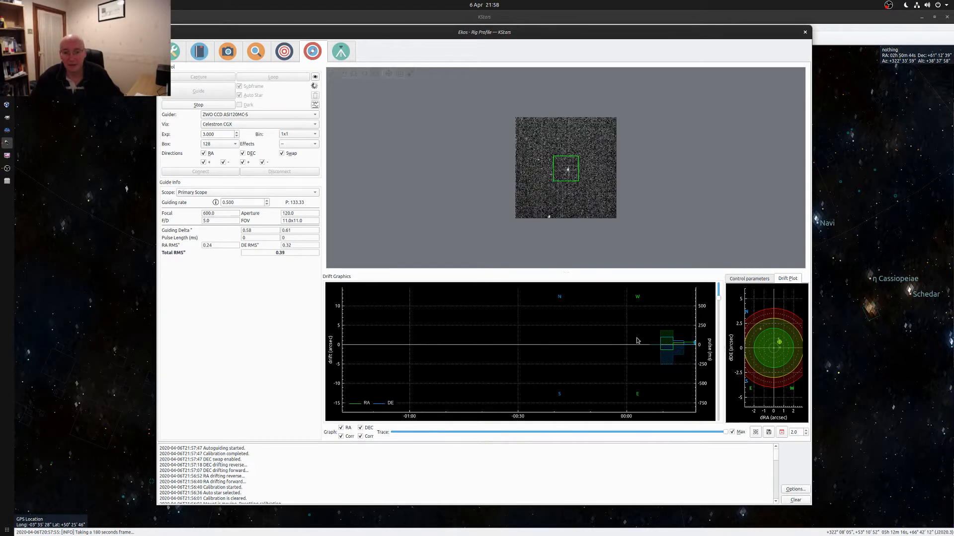
{"action": "scroll", "coordinate": [638, 340], "scroll_direction": "up", "scroll_amount": 2}
{"action": "scroll", "coordinate": [636, 337], "scroll_direction": "down", "scroll_amount": 2}
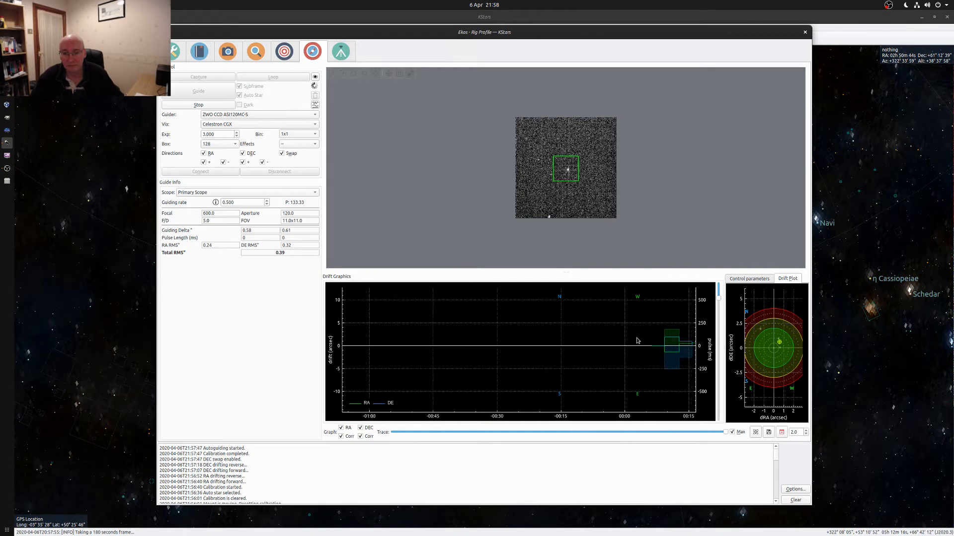
{"action": "mouse_move", "coordinate": [673, 353]}
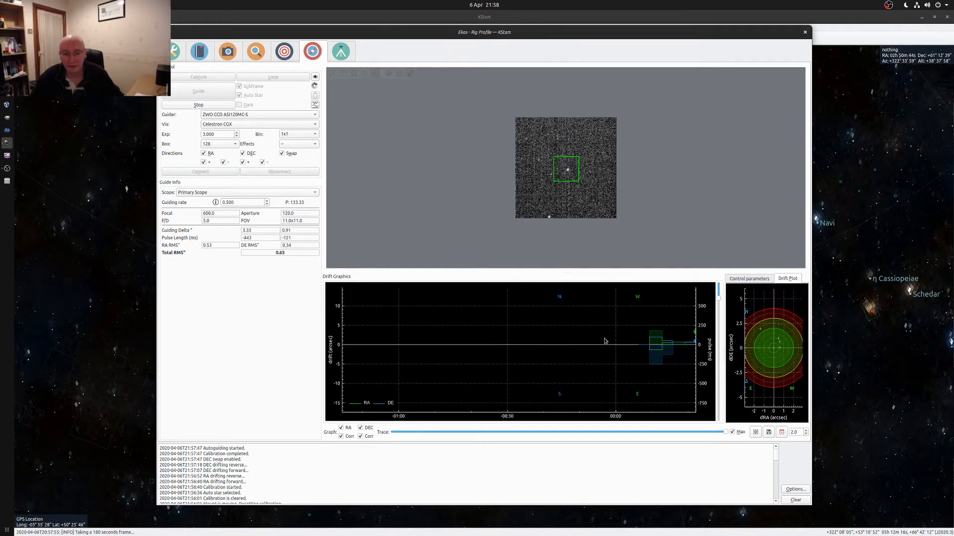
{"action": "mouse_move", "coordinate": [635, 343]}
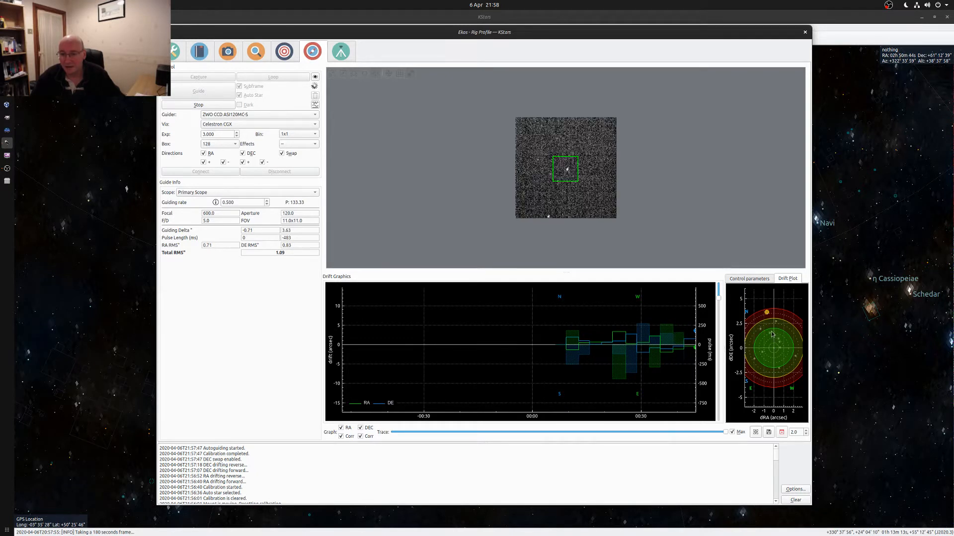
{"action": "scroll", "coordinate": [776, 346], "scroll_direction": "down", "scroll_amount": 1}
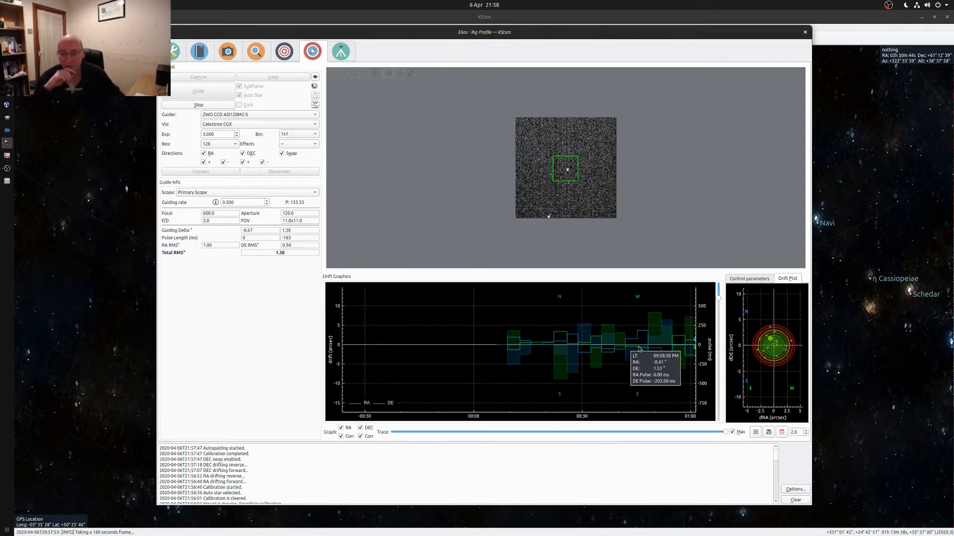
{"action": "mouse_move", "coordinate": [600, 351]}
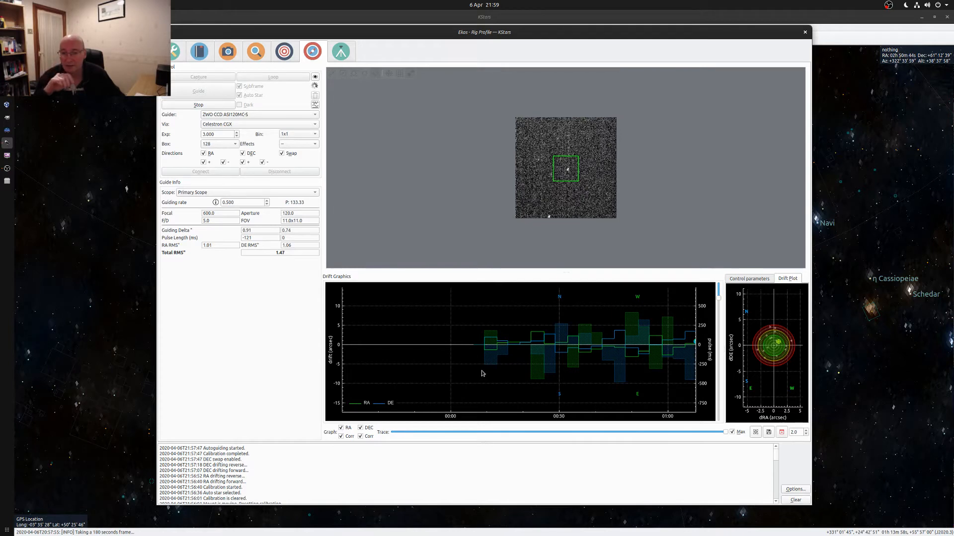
{"action": "mouse_move", "coordinate": [677, 370]}
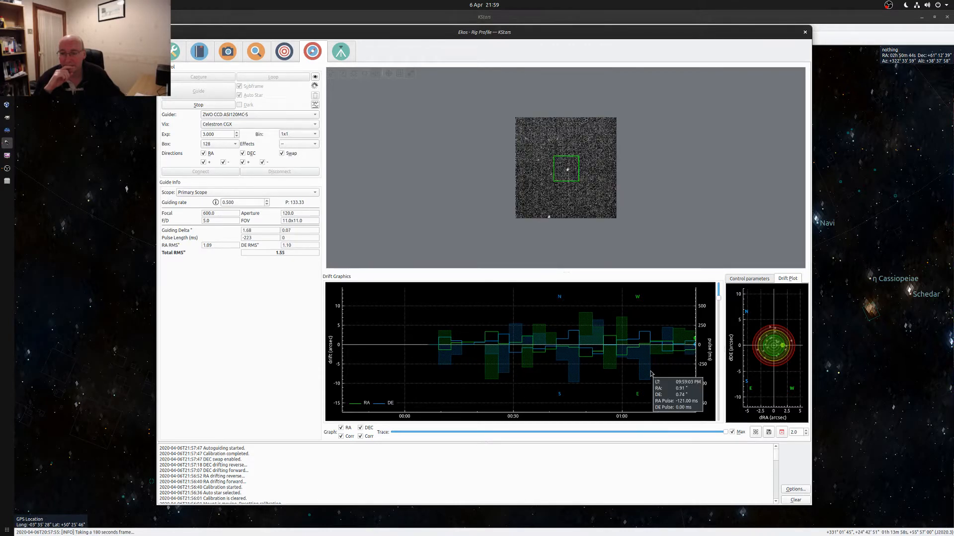
- Monitor the IC1848-Part4 exposure in the scheduler, overall summary and capture queue, and recheck the guiding performance
{"action": "left_click", "coordinate": [199, 51]}
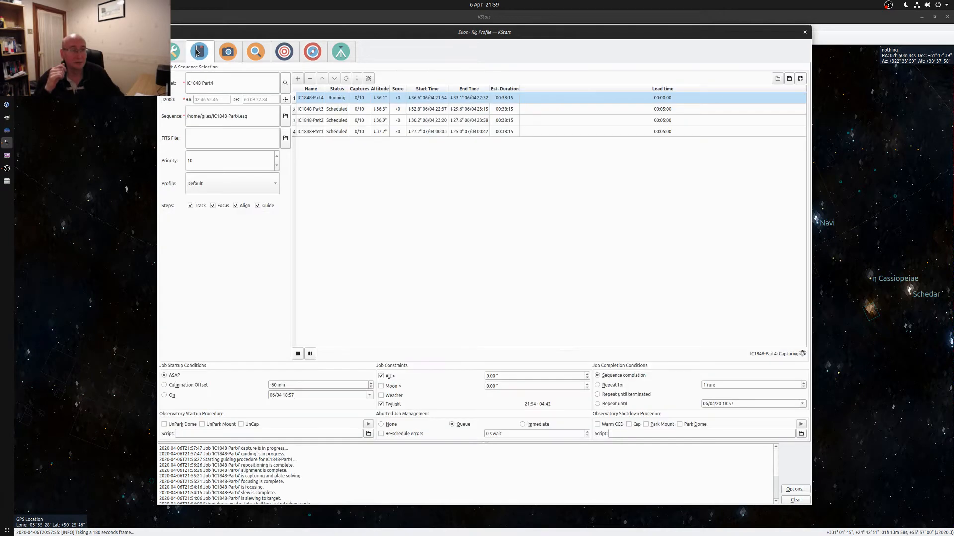
{"action": "left_click", "coordinate": [181, 53]}
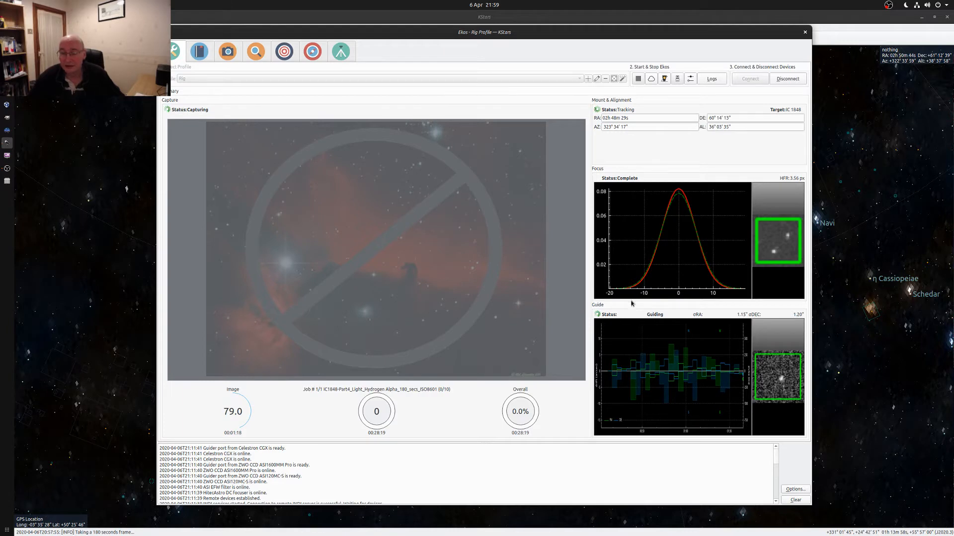
{"action": "left_click", "coordinate": [199, 53]}
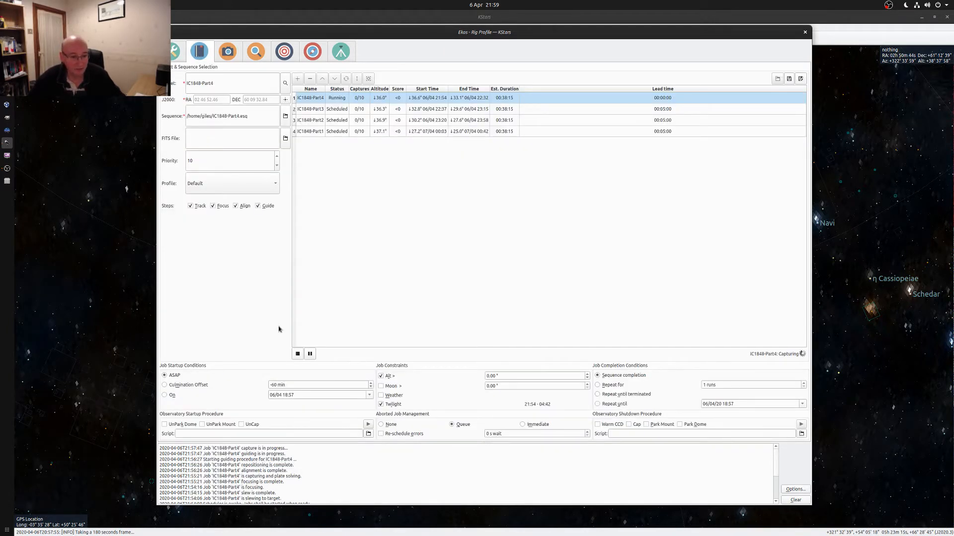
{"action": "left_click", "coordinate": [228, 51]}
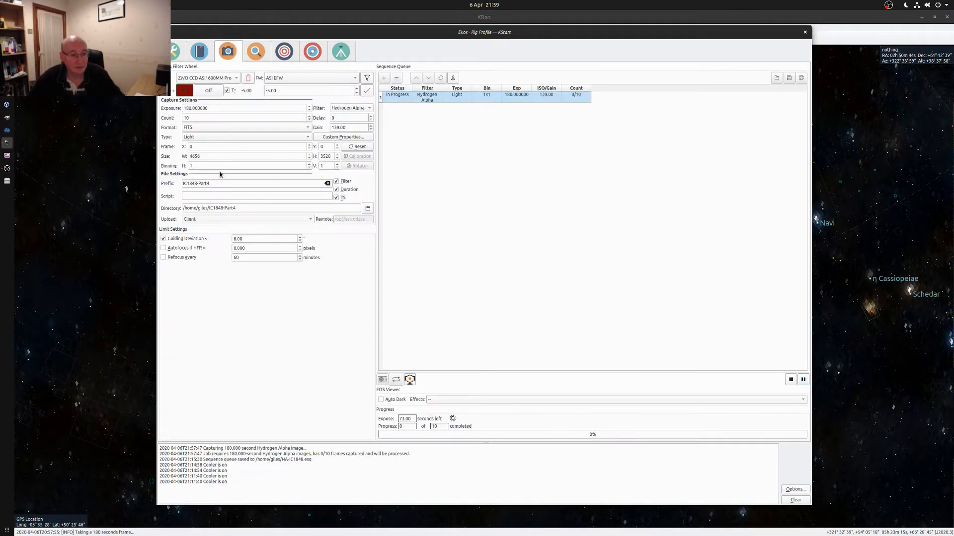
{"action": "left_click", "coordinate": [195, 55]}
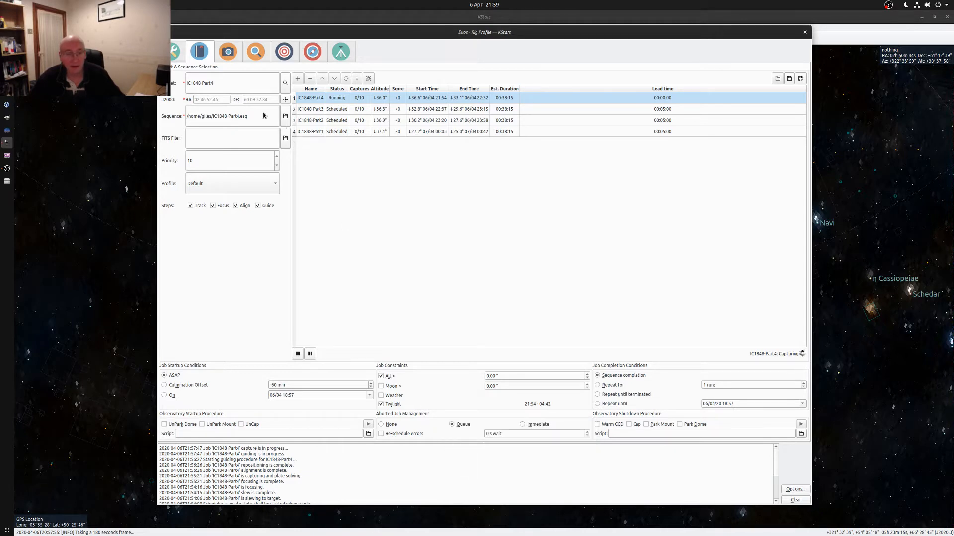
{"action": "left_click", "coordinate": [178, 50]}
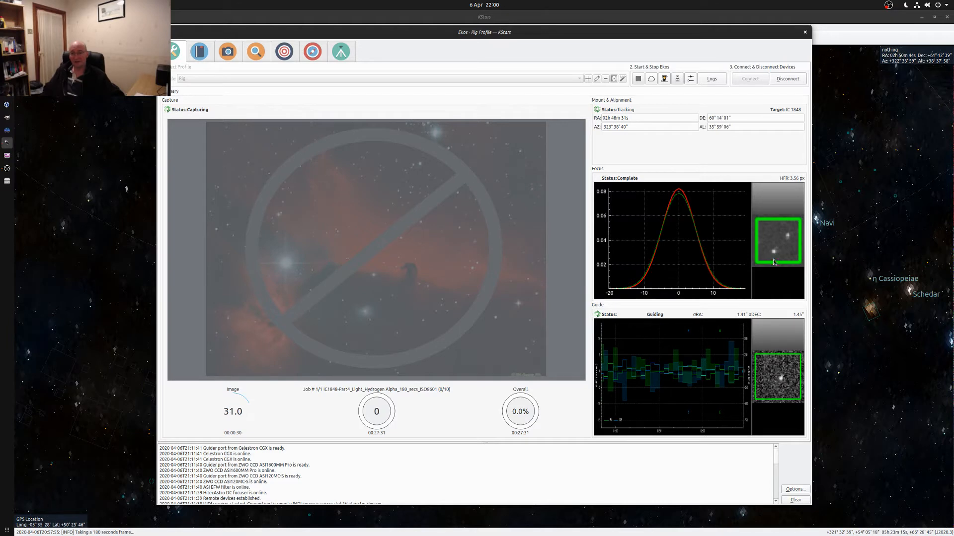
{"action": "left_click", "coordinate": [309, 54]}
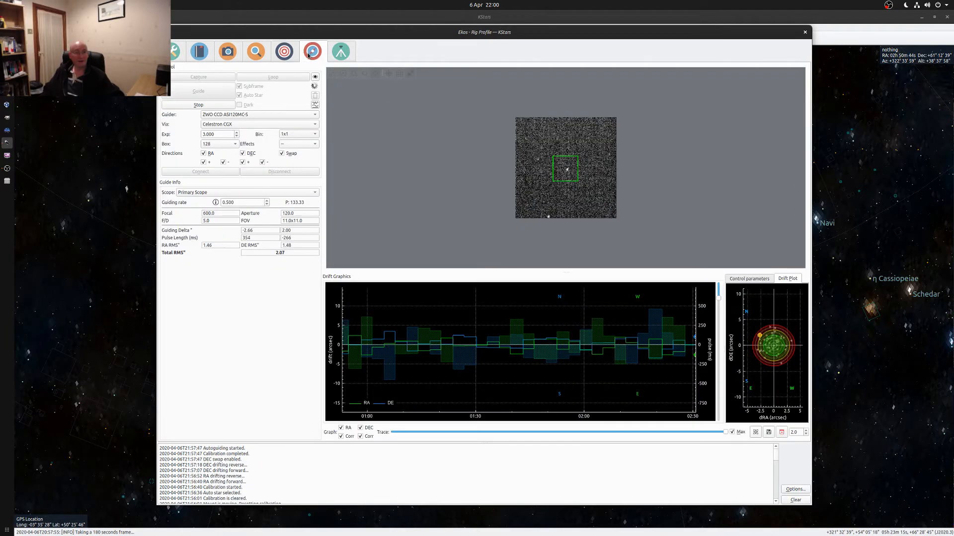
- Monitor the IC1848-Part4 job's focus results, scheduler status, overall summary and capture queue as the first 180-second exposure finishes
{"action": "left_click", "coordinate": [262, 55]}
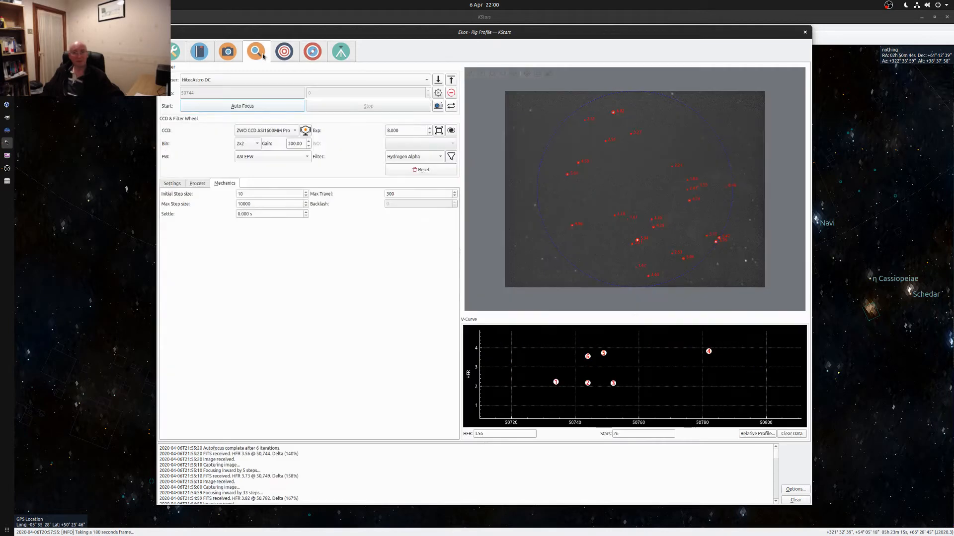
{"action": "left_click", "coordinate": [208, 49]}
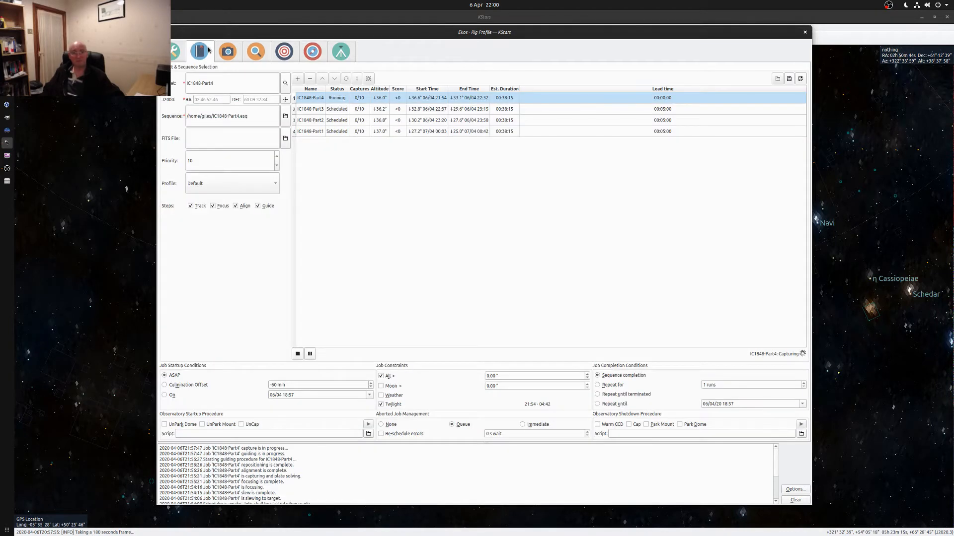
{"action": "left_click", "coordinate": [180, 50]}
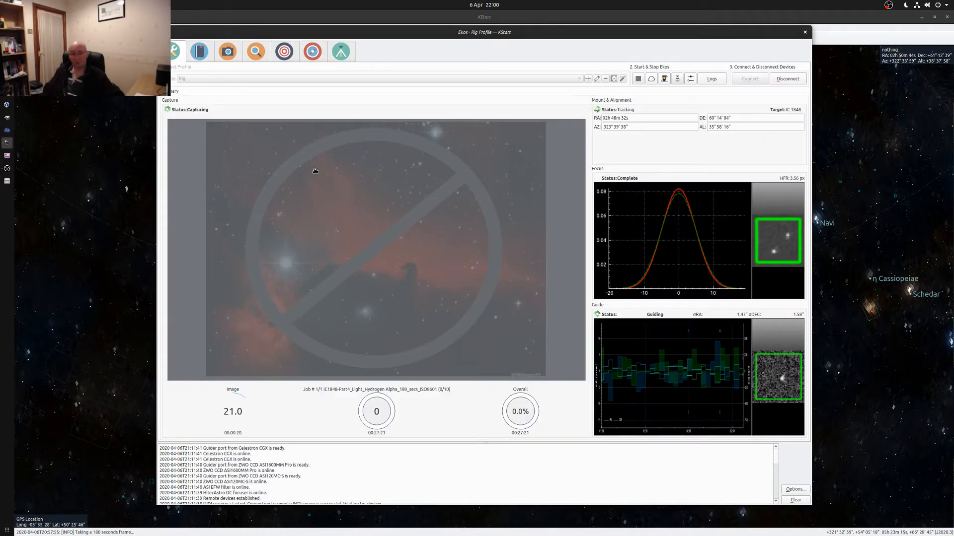
{"action": "left_click", "coordinate": [253, 50]}
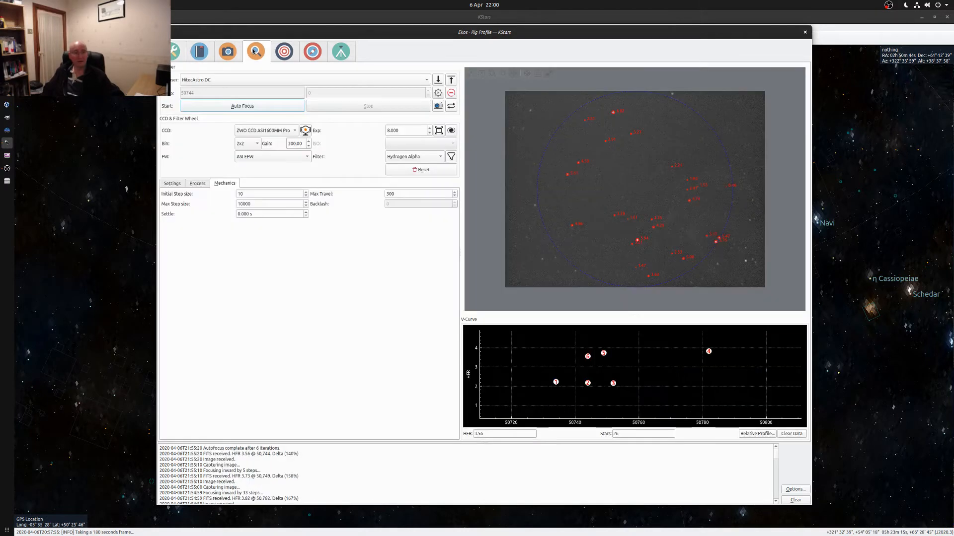
{"action": "left_click", "coordinate": [229, 51]}
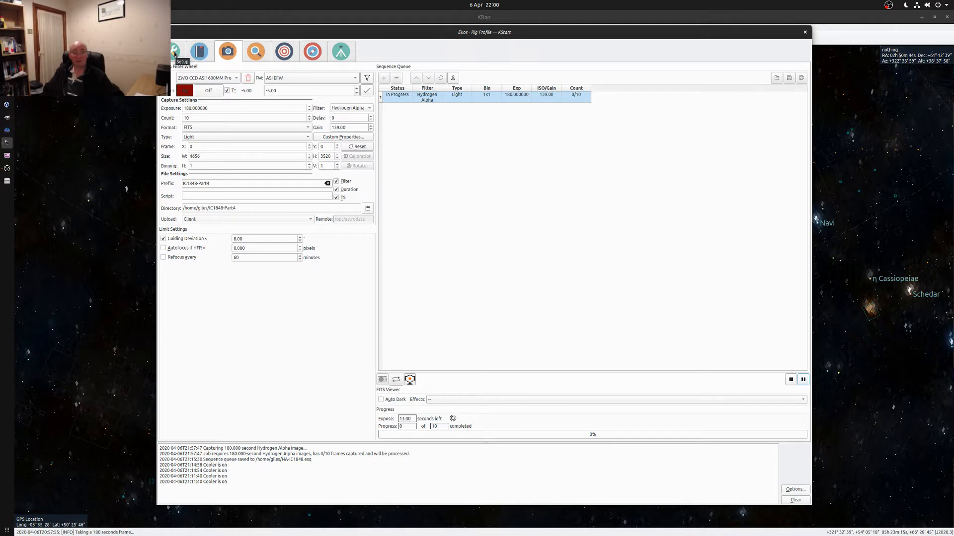
{"action": "left_click", "coordinate": [174, 52]}
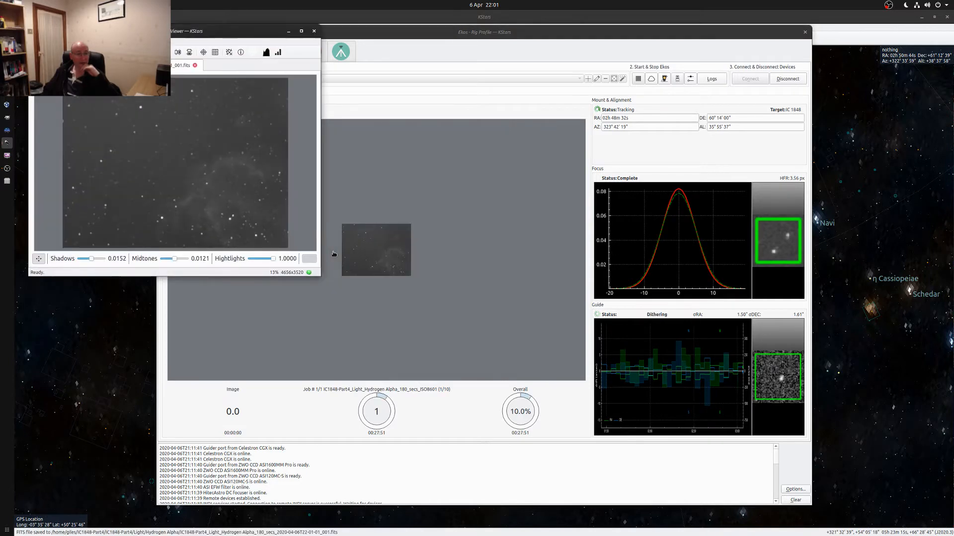
- Examine the first IC1848-Part4 frame full-screen and close up in the FITS Viewer, and close the viewer
{"action": "left_click", "coordinate": [301, 31]}
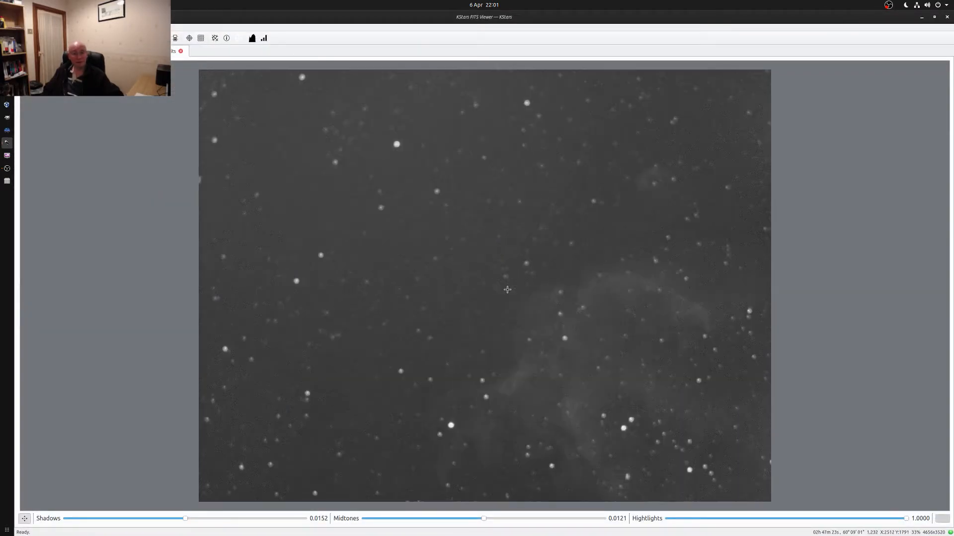
{"action": "scroll", "coordinate": [507, 290], "scroll_direction": "up", "scroll_amount": 5}
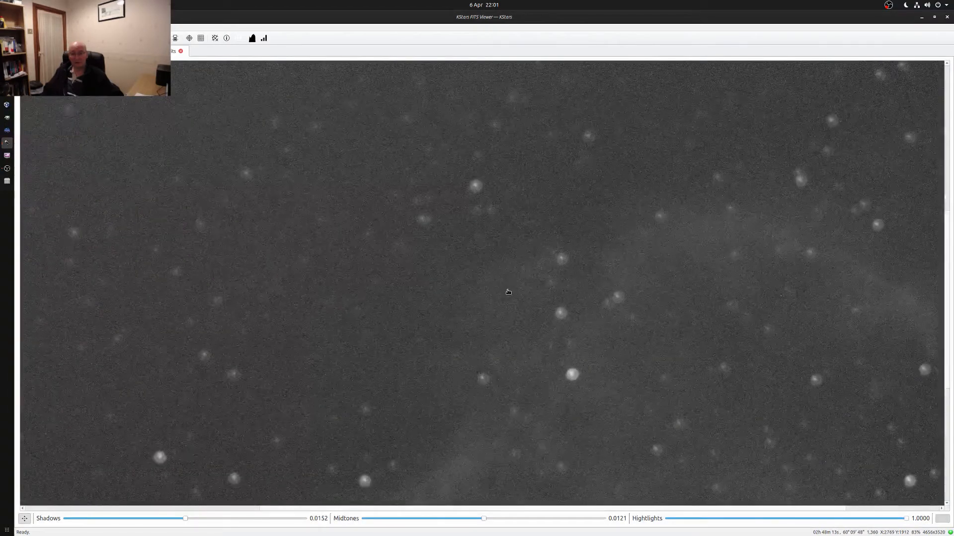
{"action": "scroll", "coordinate": [509, 292], "scroll_direction": "down", "scroll_amount": 5}
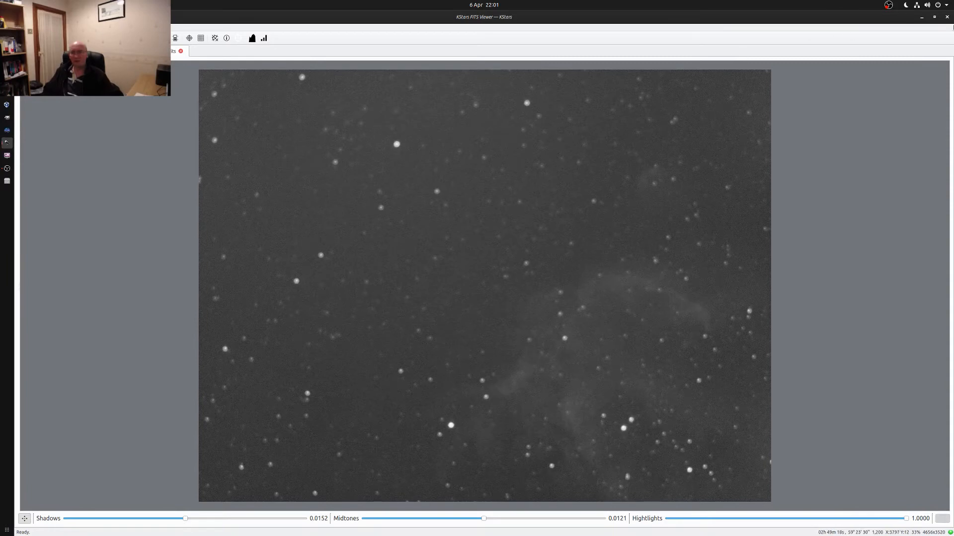
{"action": "left_click", "coordinate": [947, 17]}
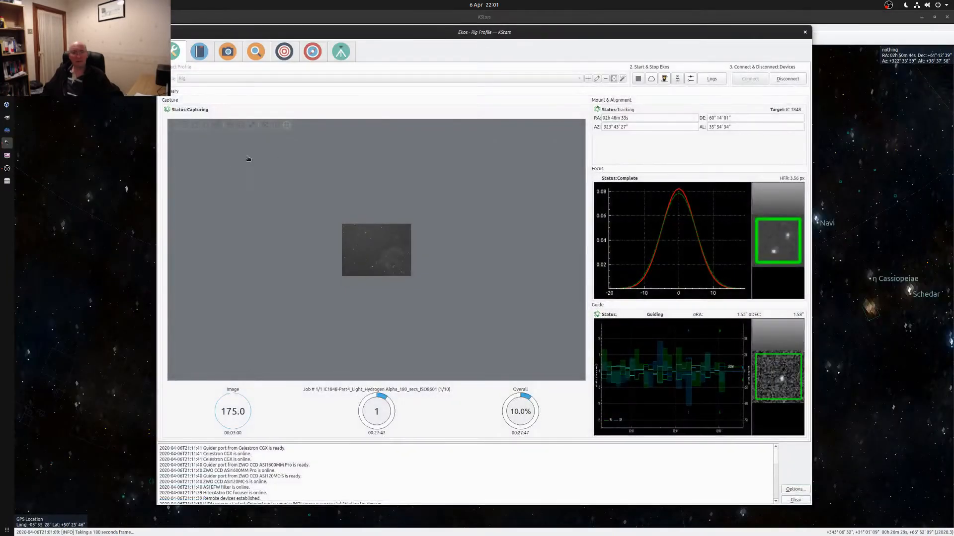
- Pause the scheduler while the IC1848-Part4 job is running
{"action": "mouse_move", "coordinate": [245, 207]}
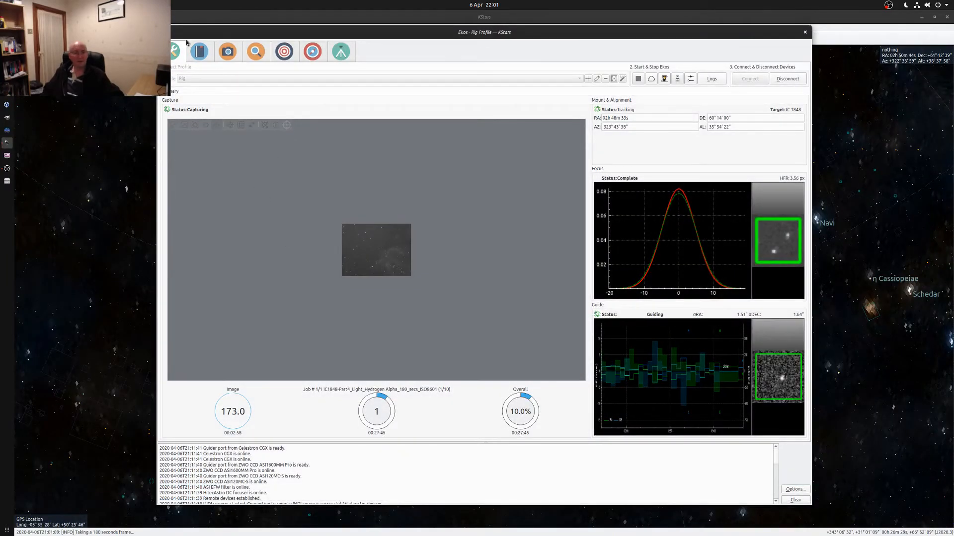
{"action": "left_click", "coordinate": [199, 52]}
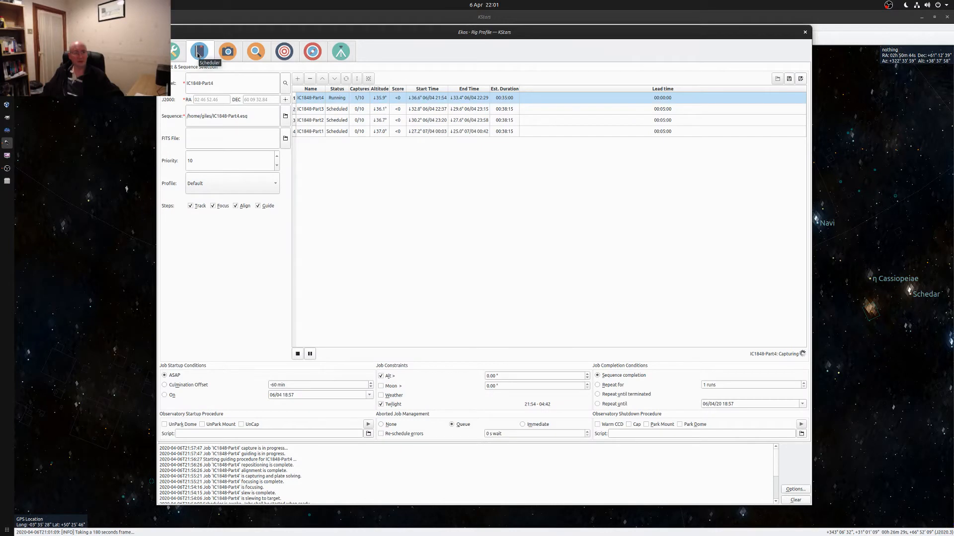
{"action": "left_click", "coordinate": [311, 355]}
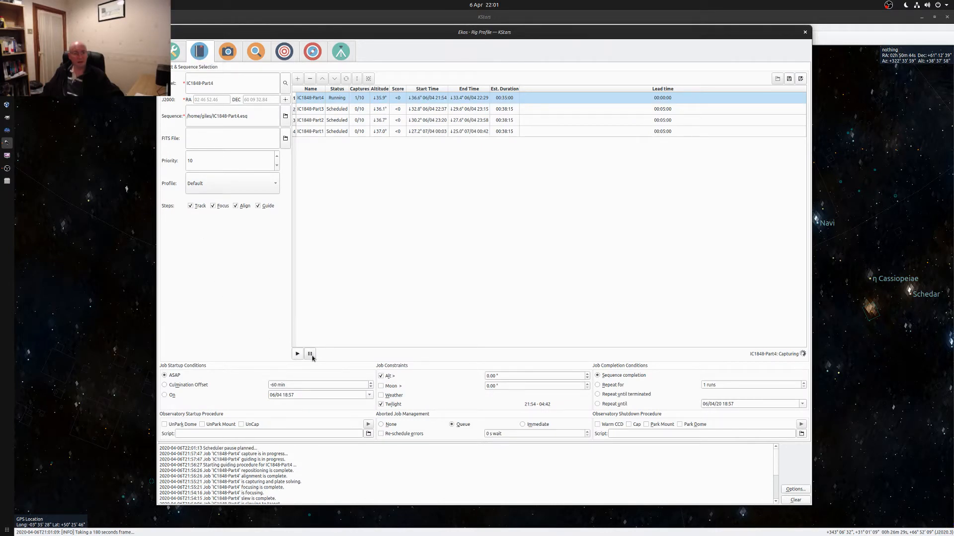
- Capture a new 8-second Hydrogen Alpha focus frame and inspect the individual star HFR labels close up
{"action": "left_click", "coordinate": [255, 53]}
{"action": "scroll", "coordinate": [648, 187], "scroll_direction": "up", "scroll_amount": 4}
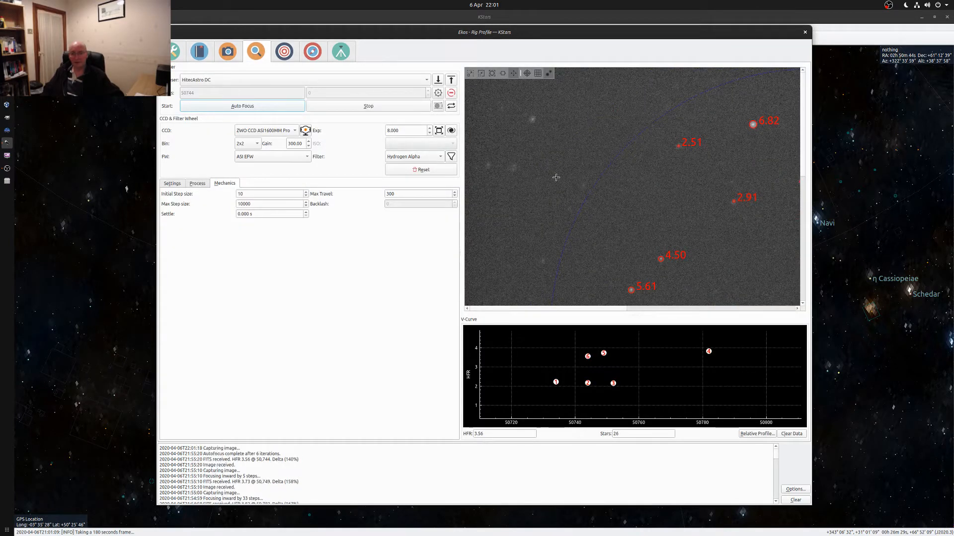
{"action": "scroll", "coordinate": [693, 224], "scroll_direction": "down", "scroll_amount": 2}
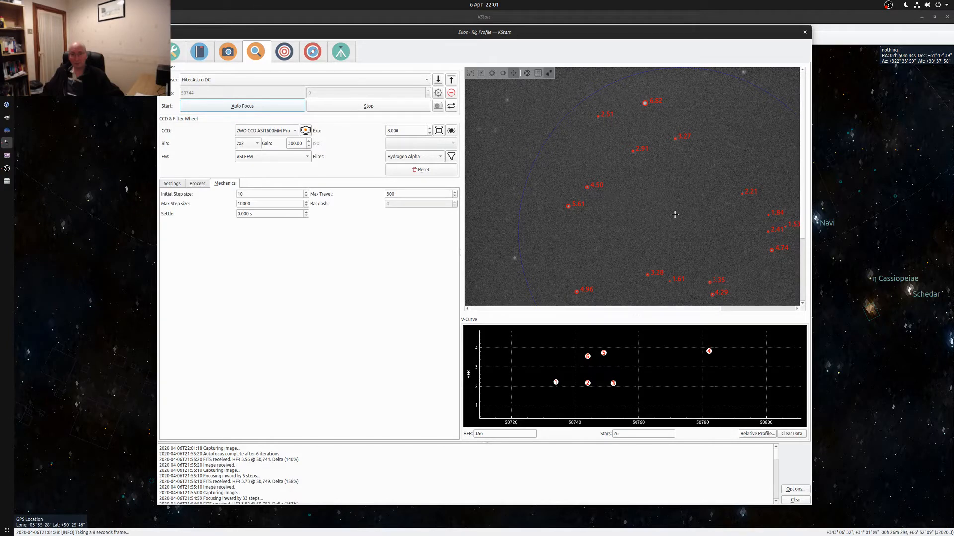
{"action": "scroll", "coordinate": [643, 165], "scroll_direction": "up", "scroll_amount": 2}
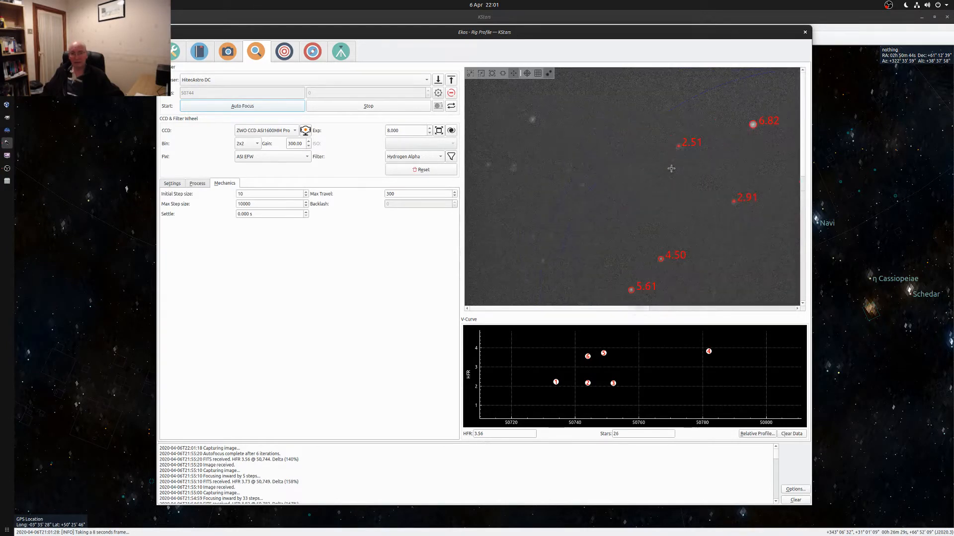
{"action": "scroll", "coordinate": [755, 124], "scroll_direction": "up", "scroll_amount": 1}
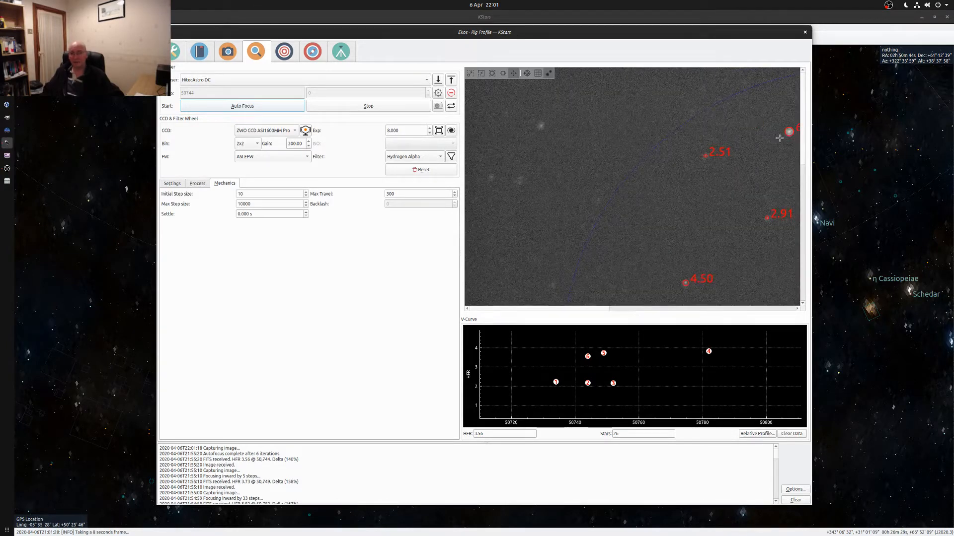
- Select a focus point near the brightest star, and set focusing to Full Field with Sub Frame off
{"action": "left_click", "coordinate": [762, 172]}
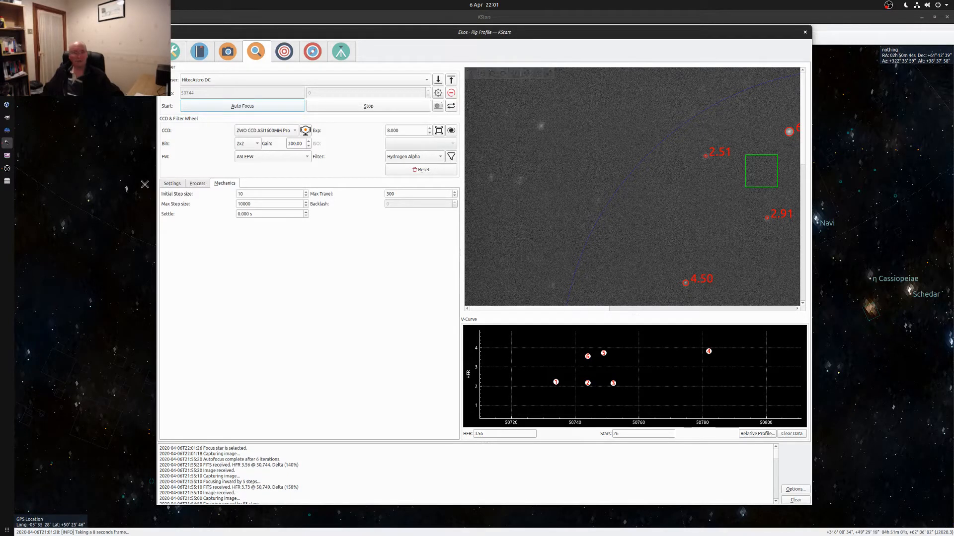
{"action": "left_click", "coordinate": [171, 184]}
{"action": "left_click", "coordinate": [170, 203]}
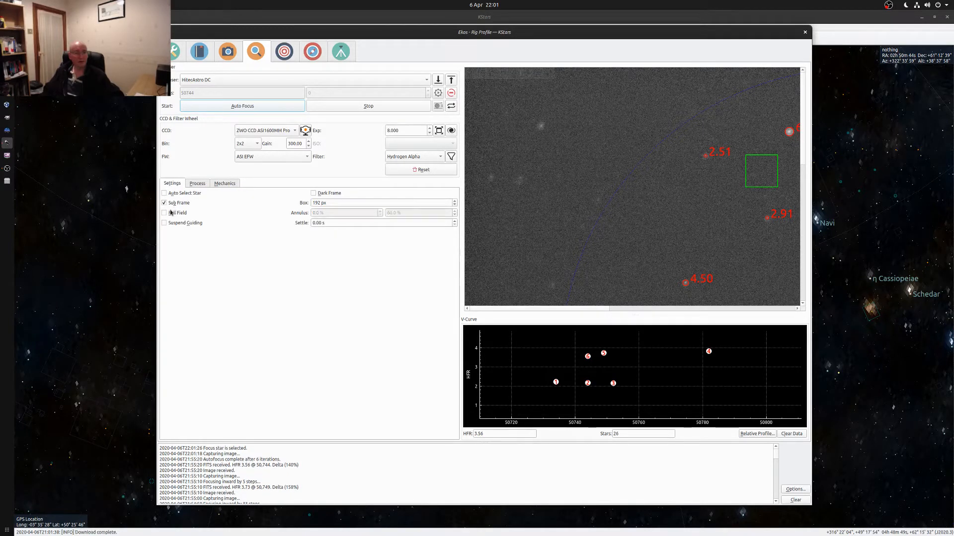
{"action": "left_click", "coordinate": [170, 213]}
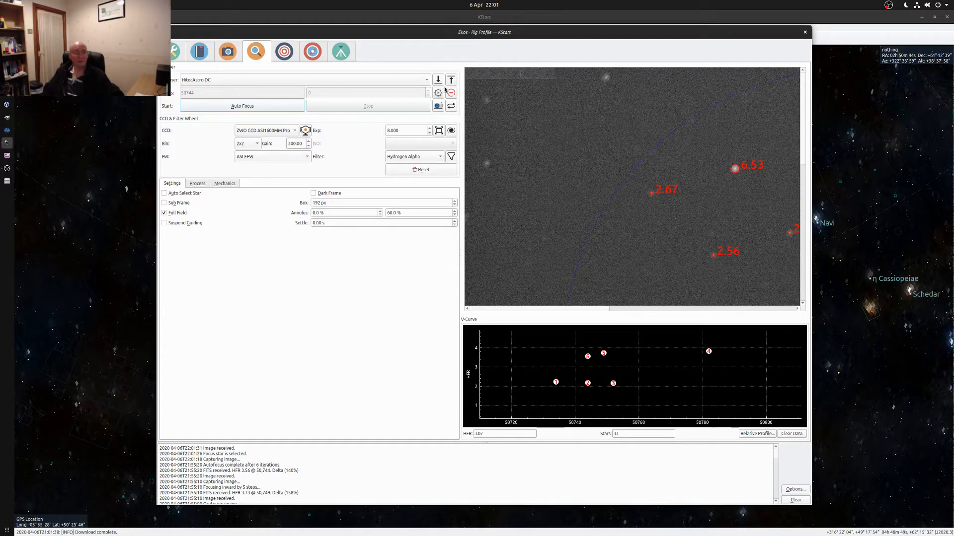
- Check the focuser's process and mechanics settings, and capture an 8-second full-field focus frame
{"action": "left_click", "coordinate": [200, 184]}
{"action": "left_click", "coordinate": [220, 187]}
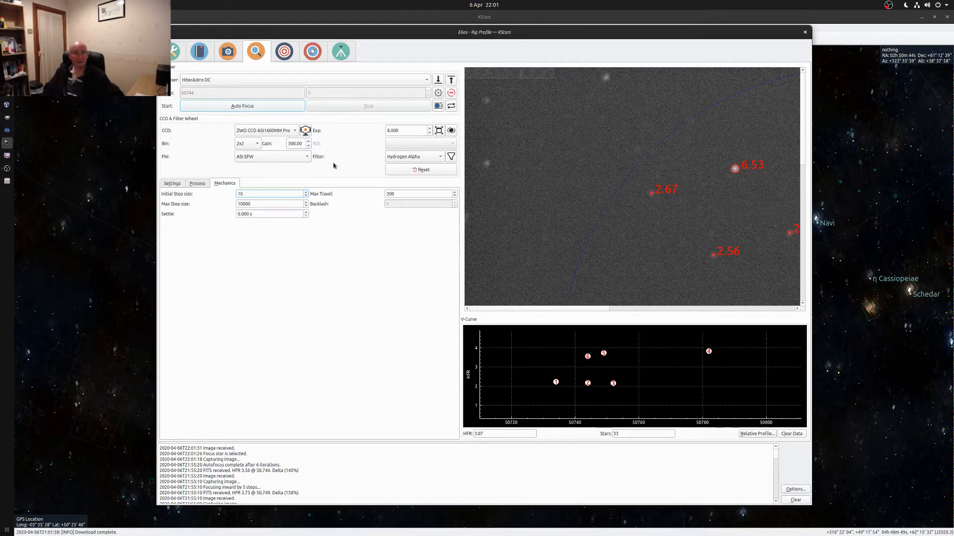
{"action": "left_click", "coordinate": [438, 107]}
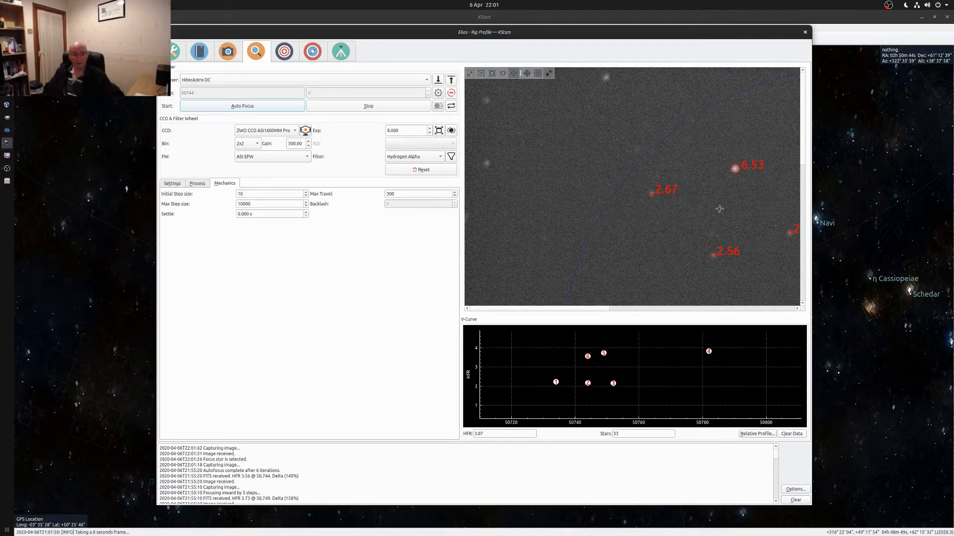
- Move the focuser outward by 10 steps and start another 8-second focus capture
{"action": "mouse_move", "coordinate": [726, 177]}
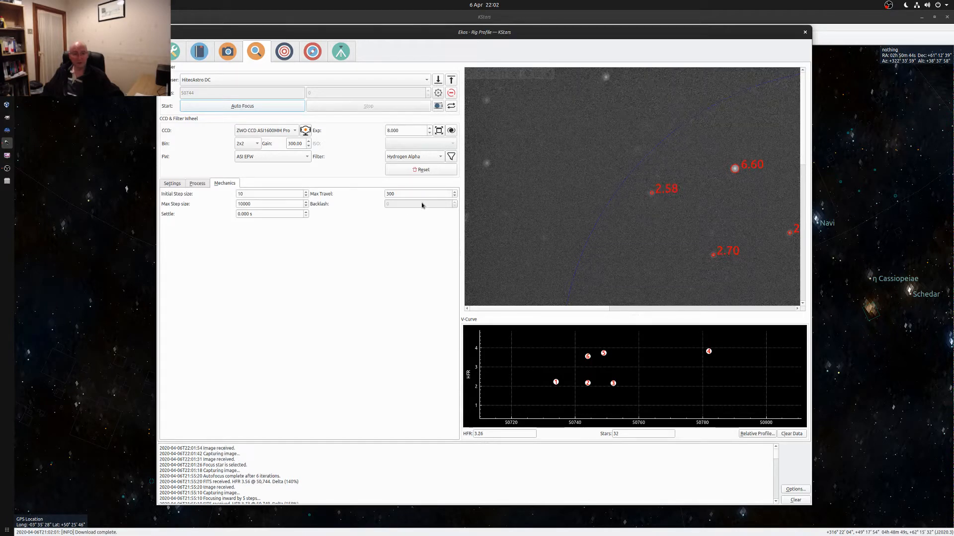
{"action": "left_click", "coordinate": [451, 81]}
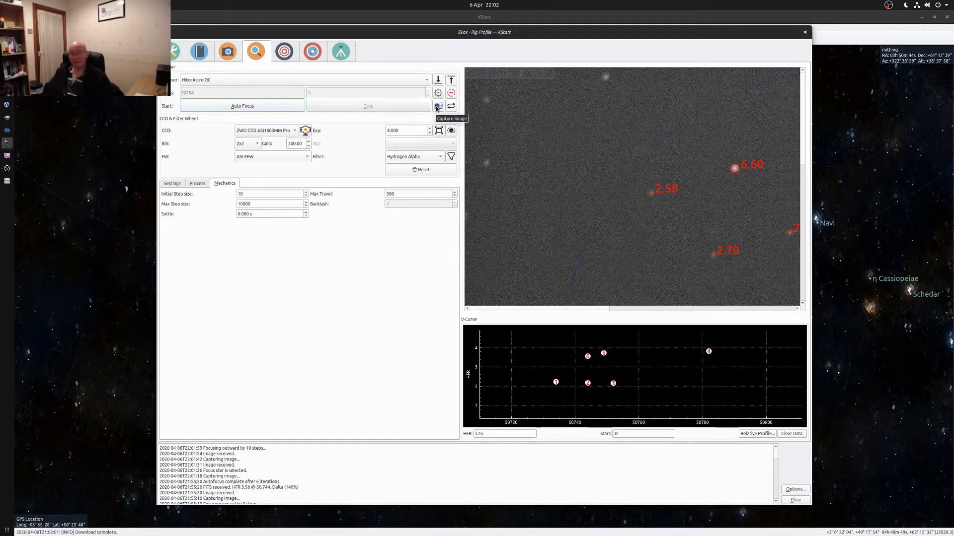
{"action": "left_click", "coordinate": [437, 107]}
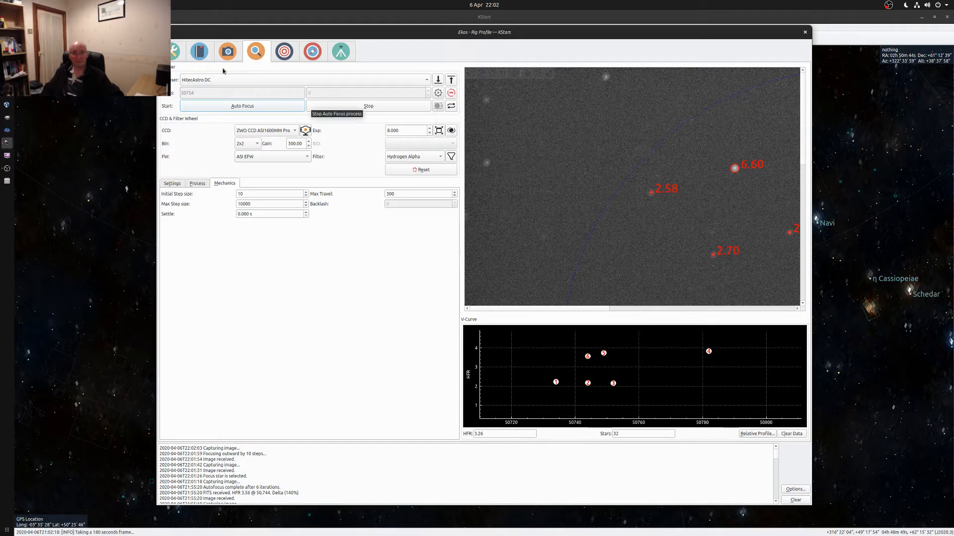
- Check the scheduler's job status, the overall capture summary and the guiding drift graph during the second exposure
{"action": "left_click", "coordinate": [200, 52]}
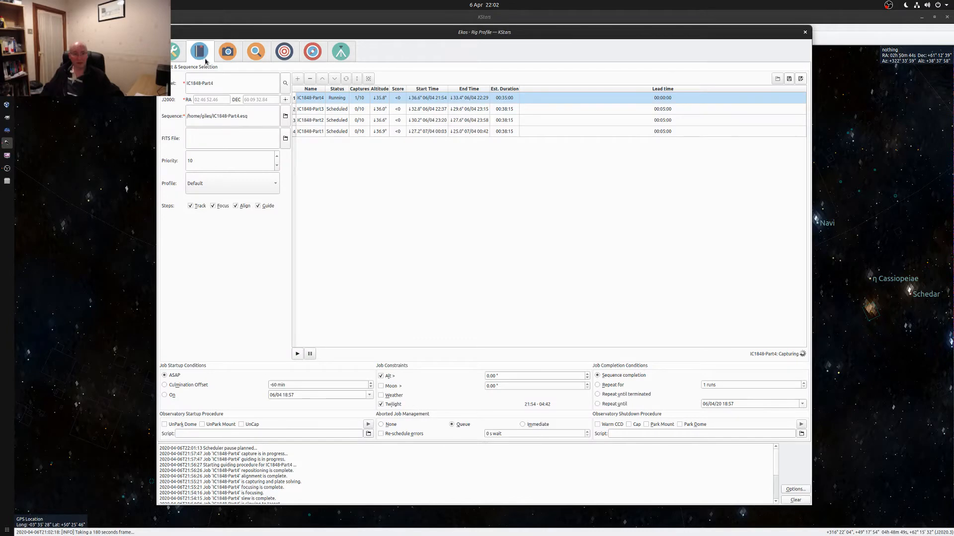
{"action": "left_click", "coordinate": [178, 53]}
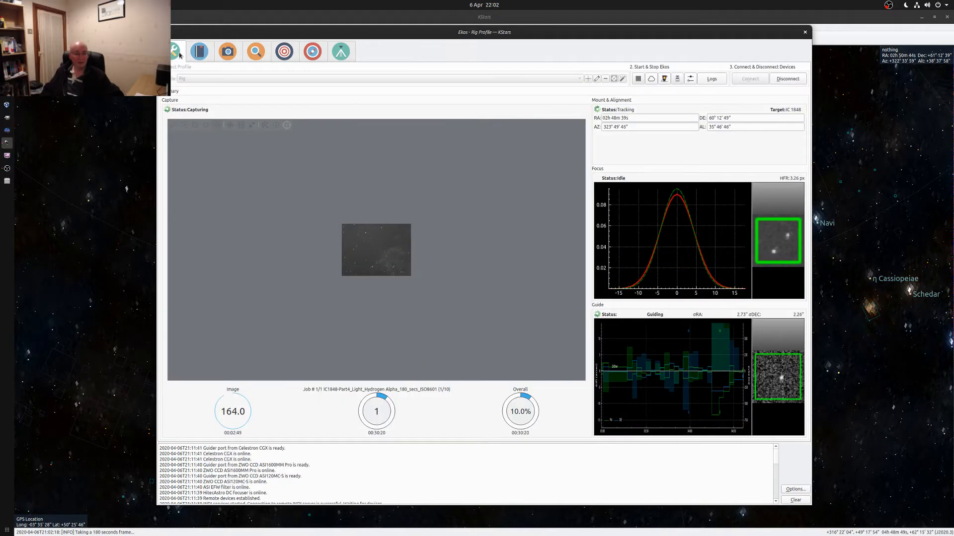
{"action": "left_click", "coordinate": [199, 55]}
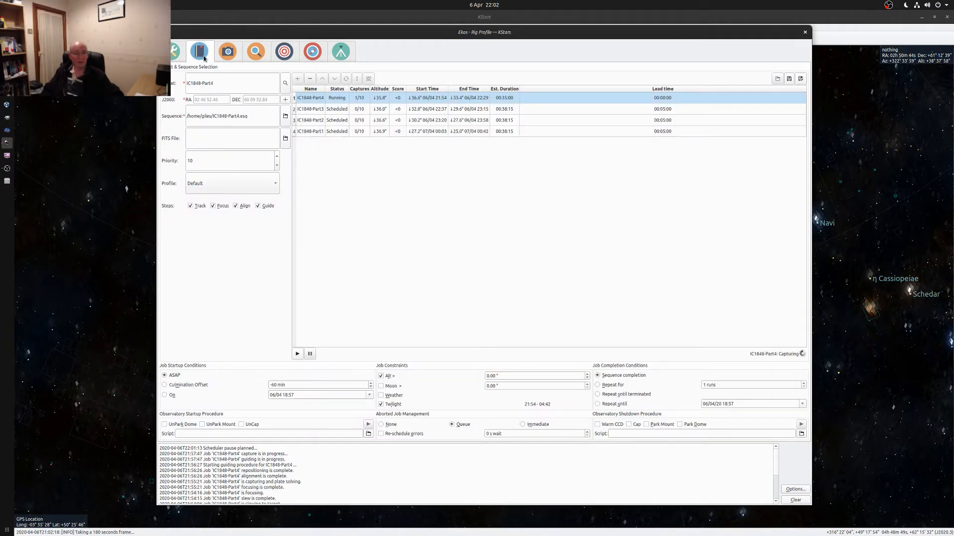
{"action": "left_click", "coordinate": [313, 52]}
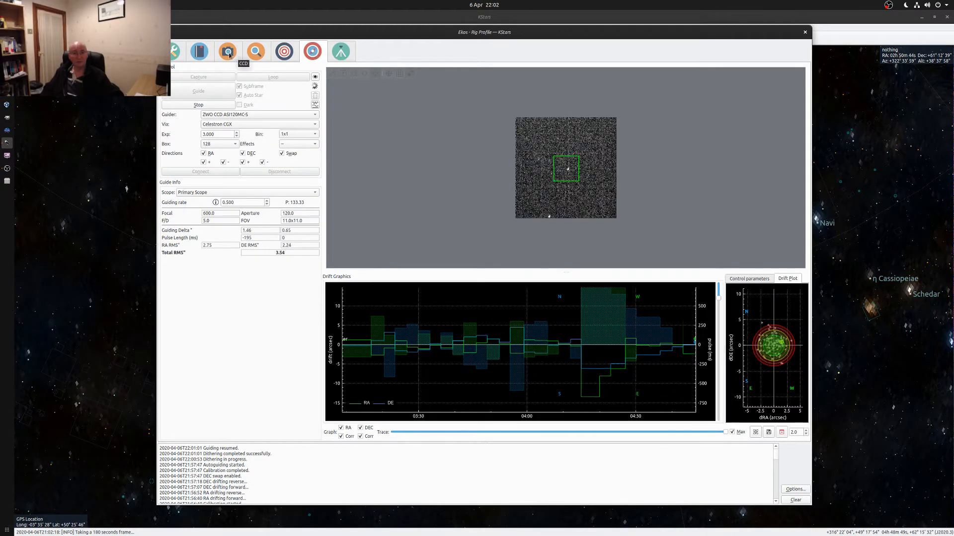
{"action": "left_click", "coordinate": [201, 51]}
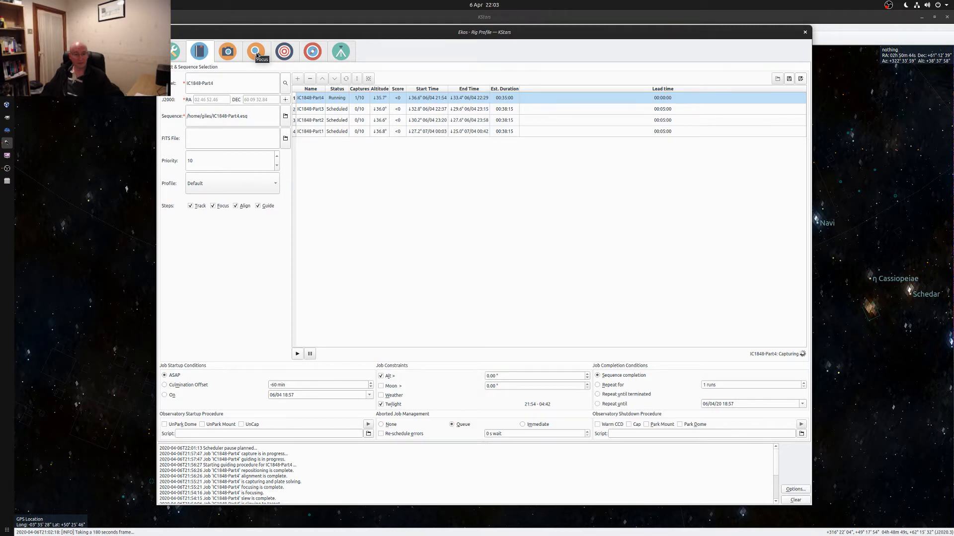
- Inspect the stars and nebula of the first captured frame close up in the summary preview, and recheck the scheduler's job list
{"action": "left_click", "coordinate": [174, 51]}
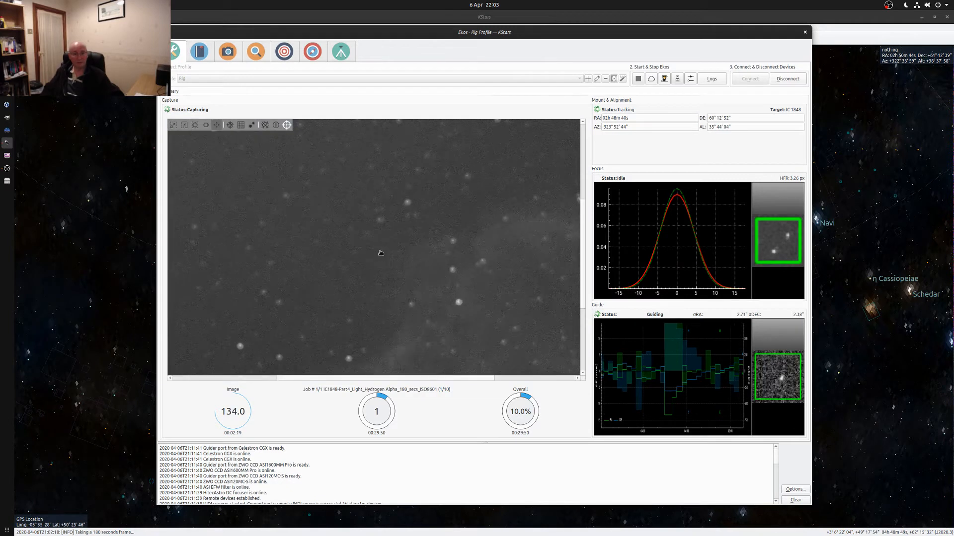
{"action": "scroll", "coordinate": [380, 250], "scroll_direction": "up", "scroll_amount": 3}
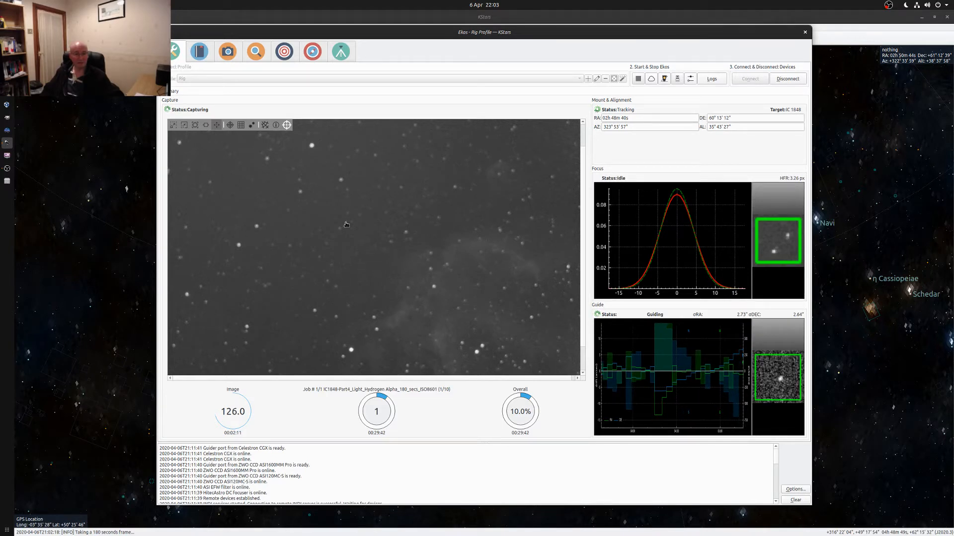
{"action": "scroll", "coordinate": [348, 228], "scroll_direction": "up", "scroll_amount": 2}
{"action": "scroll", "coordinate": [370, 253], "scroll_direction": "down", "scroll_amount": 4}
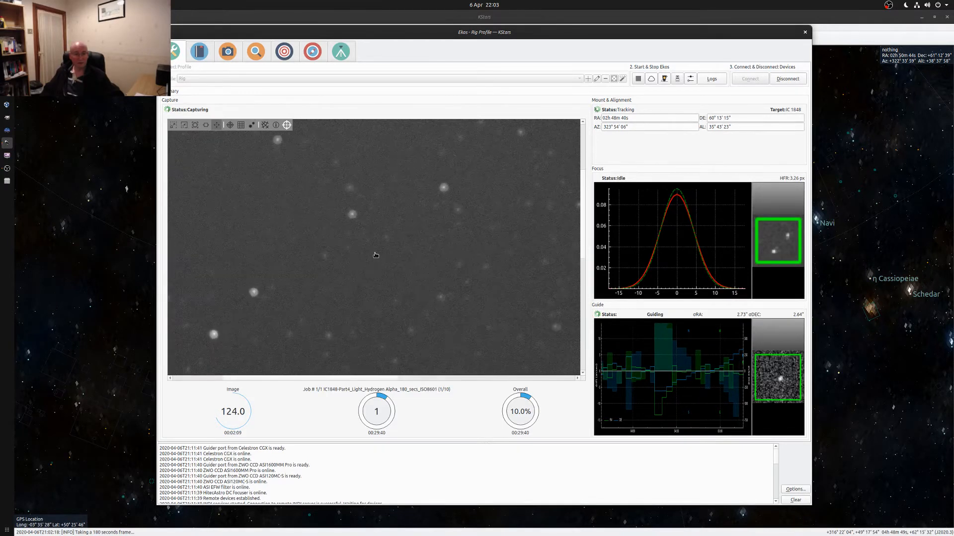
{"action": "scroll", "coordinate": [375, 254], "scroll_direction": "up", "scroll_amount": 2}
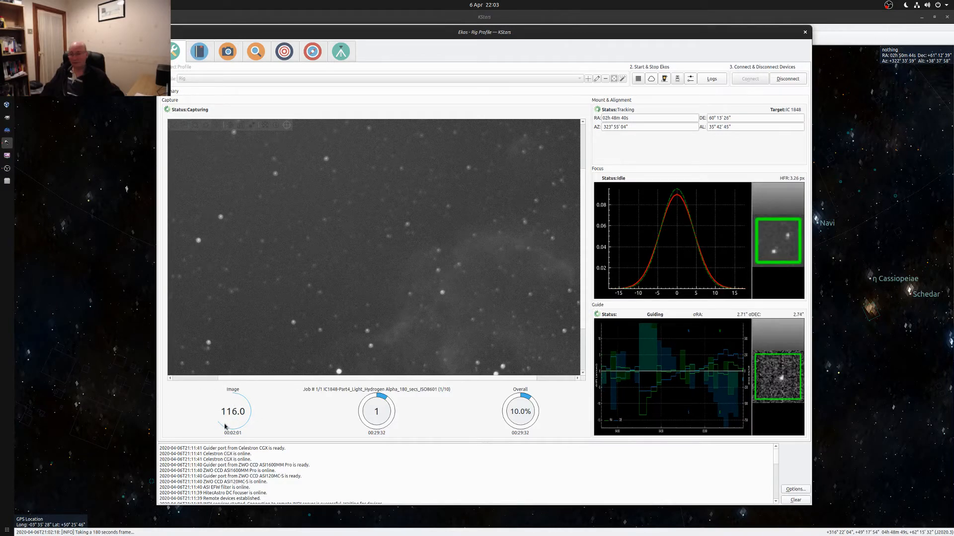
{"action": "left_click", "coordinate": [202, 58]}
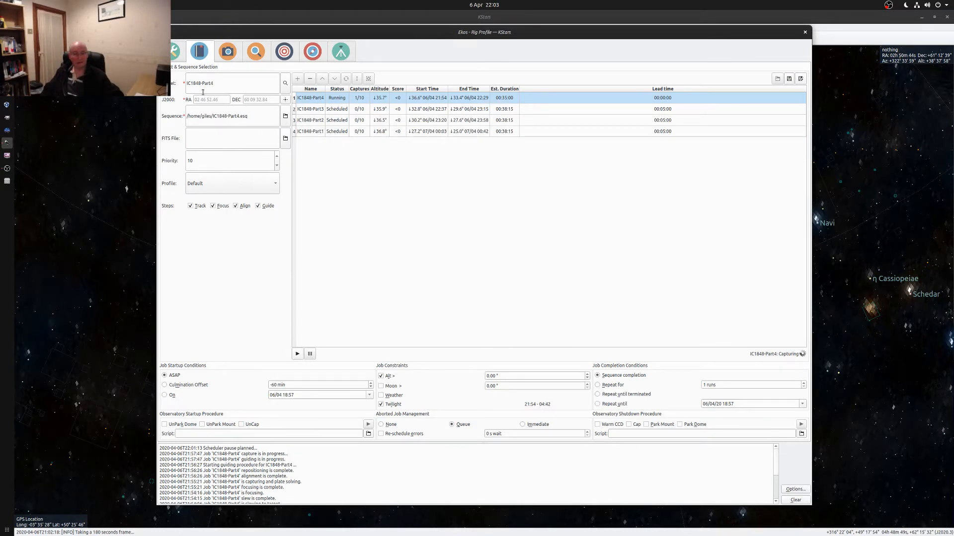
- Monitor the second Part4 exposure by checking the overall summary, scheduler job list, capture queue and focus frame
{"action": "left_click", "coordinate": [176, 58]}
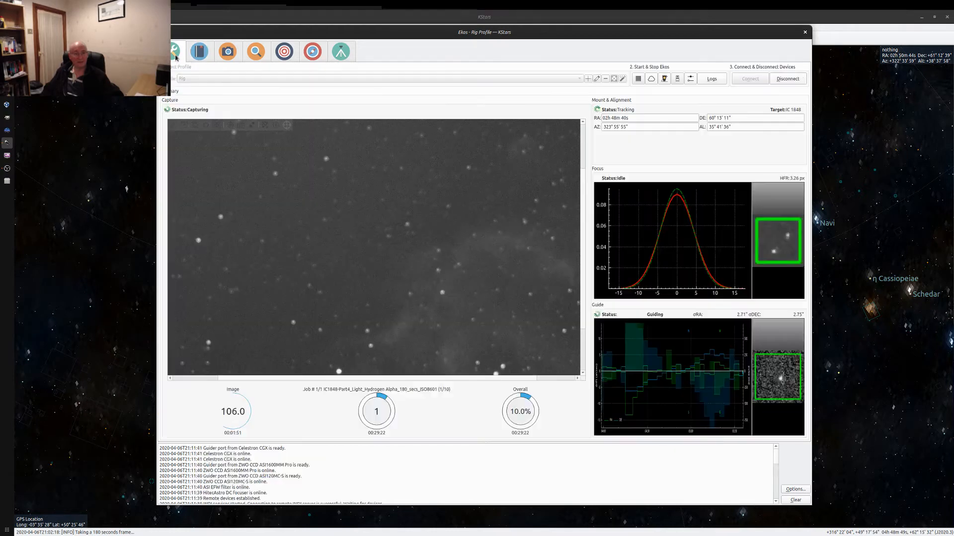
{"action": "left_click", "coordinate": [200, 52]}
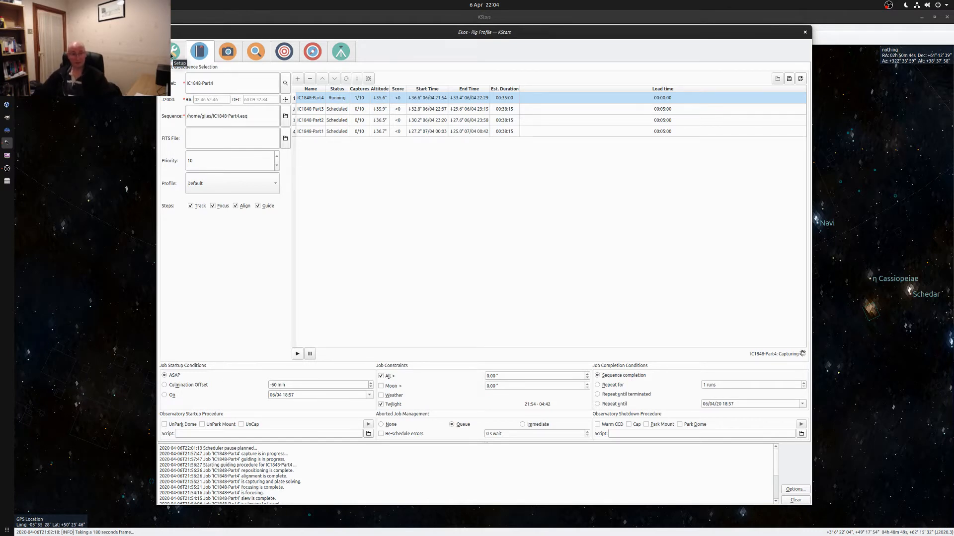
{"action": "left_click", "coordinate": [172, 54]}
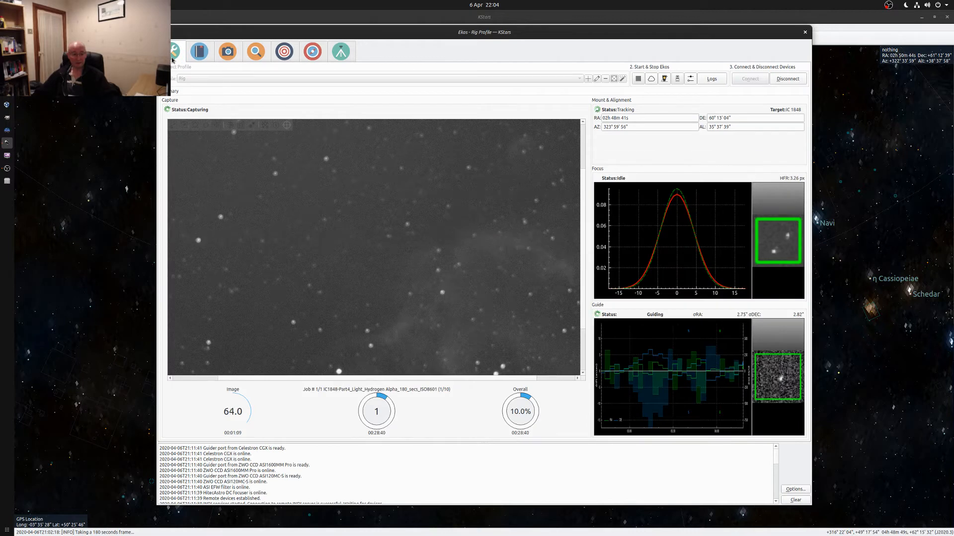
{"action": "left_click", "coordinate": [200, 52]}
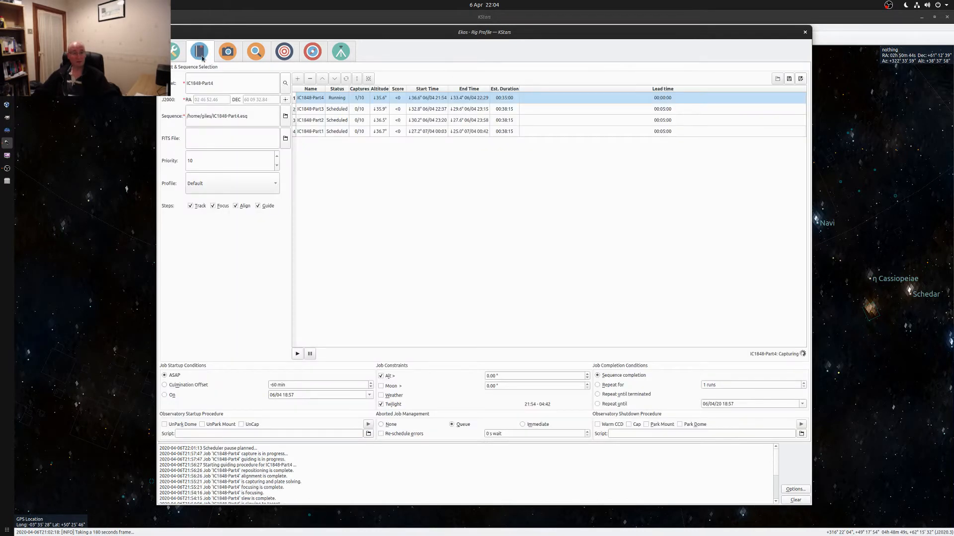
{"action": "left_click", "coordinate": [227, 51]}
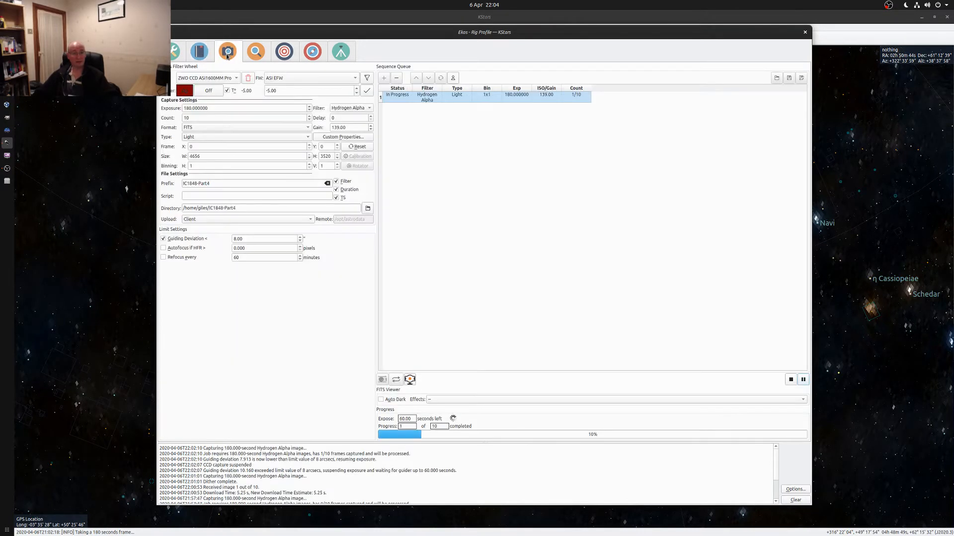
{"action": "left_click", "coordinate": [252, 53]}
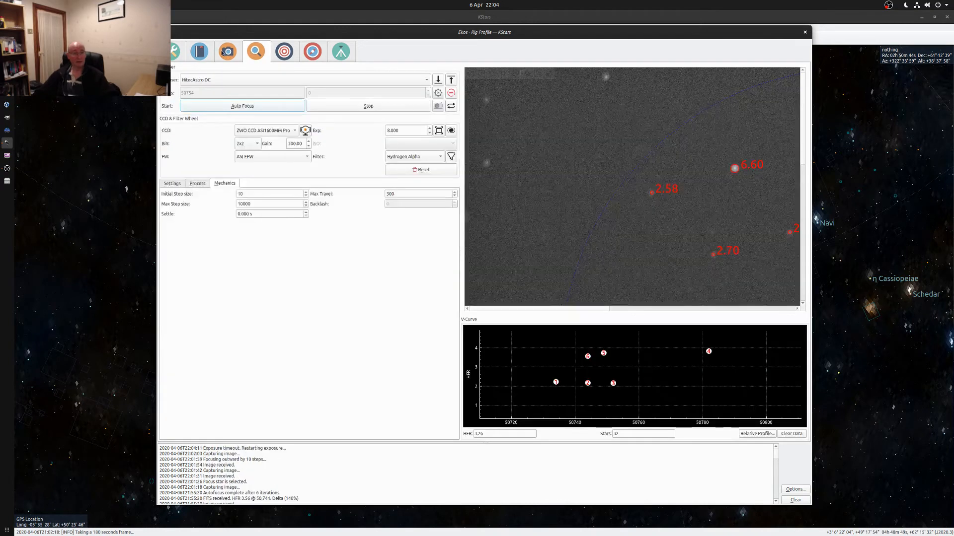
- Inspect the second captured frame close up in the FITS viewer and close the viewer
{"action": "left_click", "coordinate": [174, 52]}
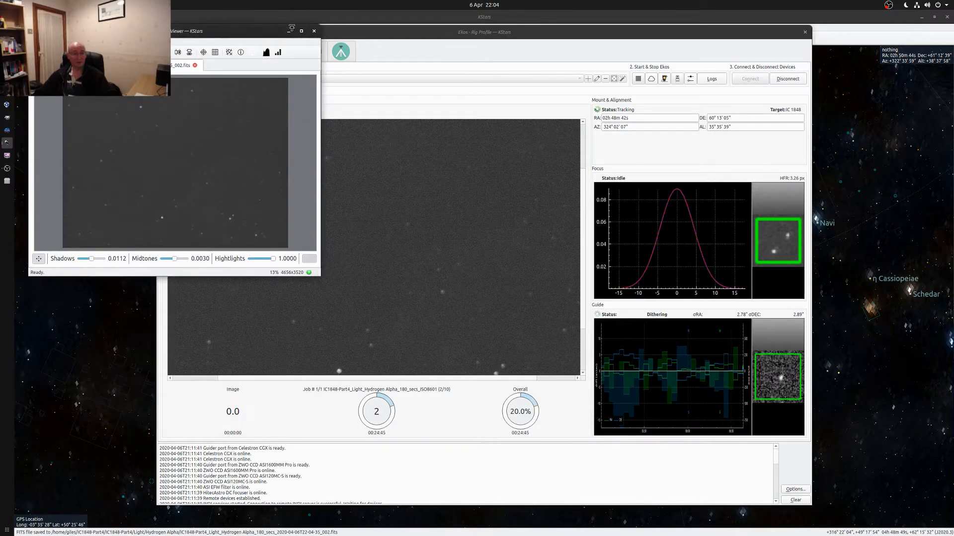
{"action": "scroll", "coordinate": [261, 81], "scroll_direction": "up", "scroll_amount": 4}
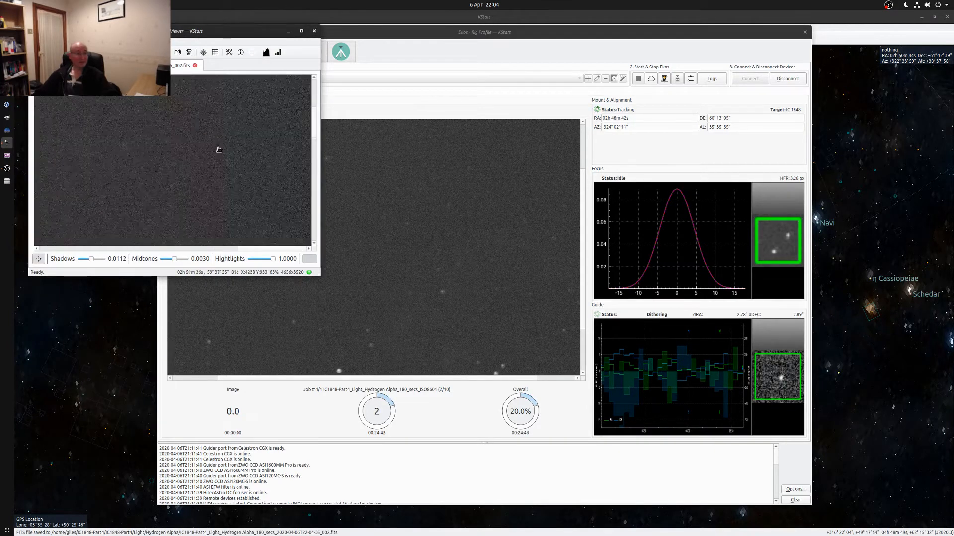
{"action": "scroll", "coordinate": [280, 76], "scroll_direction": "down", "scroll_amount": 5}
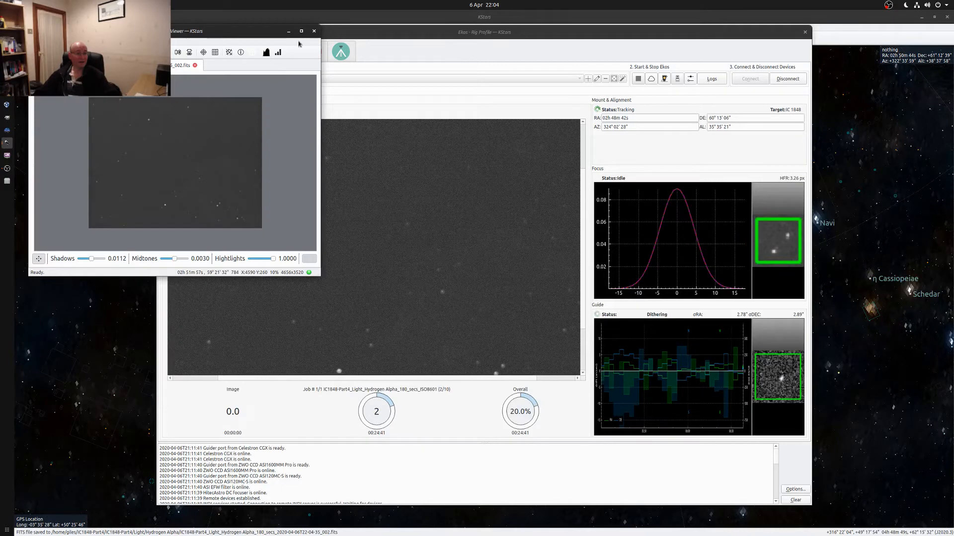
{"action": "left_click", "coordinate": [314, 31]}
- Check the scheduler's job list against the capture and guiding summary while the mount dithers
{"action": "left_click", "coordinate": [206, 56]}
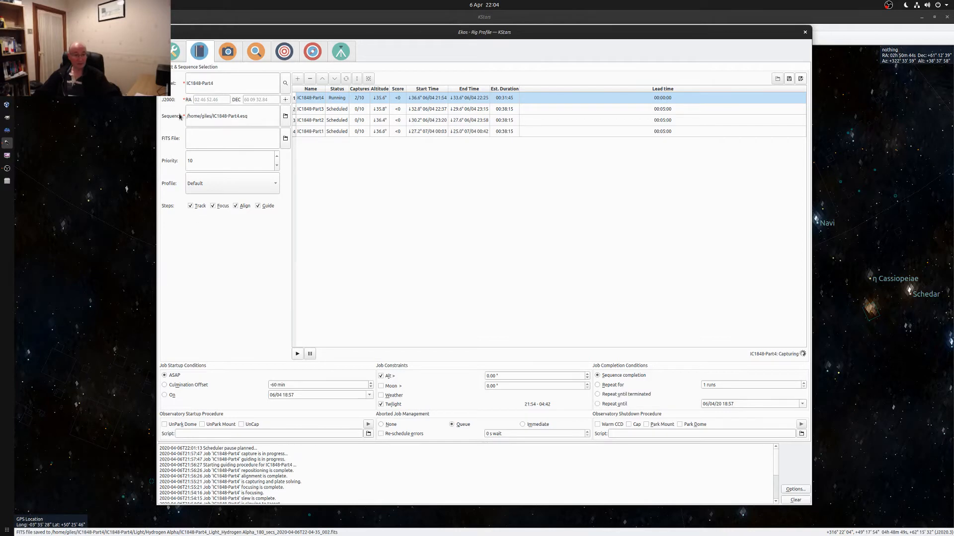
{"action": "left_click", "coordinate": [169, 53]}
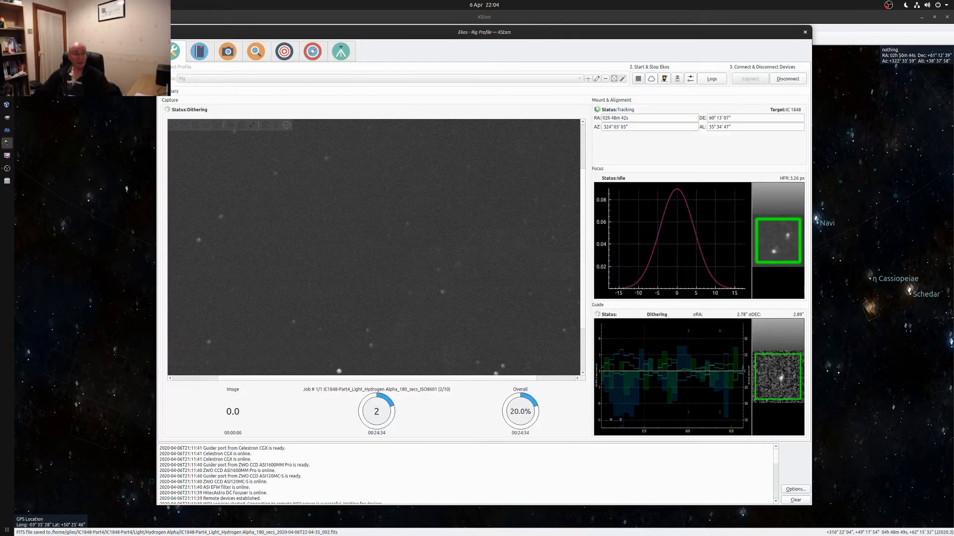
{"action": "left_click", "coordinate": [200, 51]}
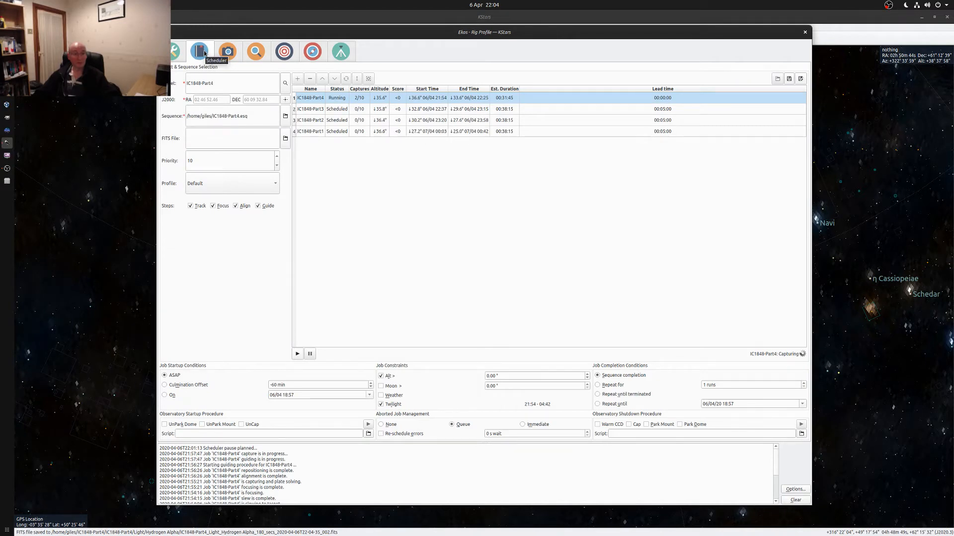
{"action": "left_click", "coordinate": [174, 50]}
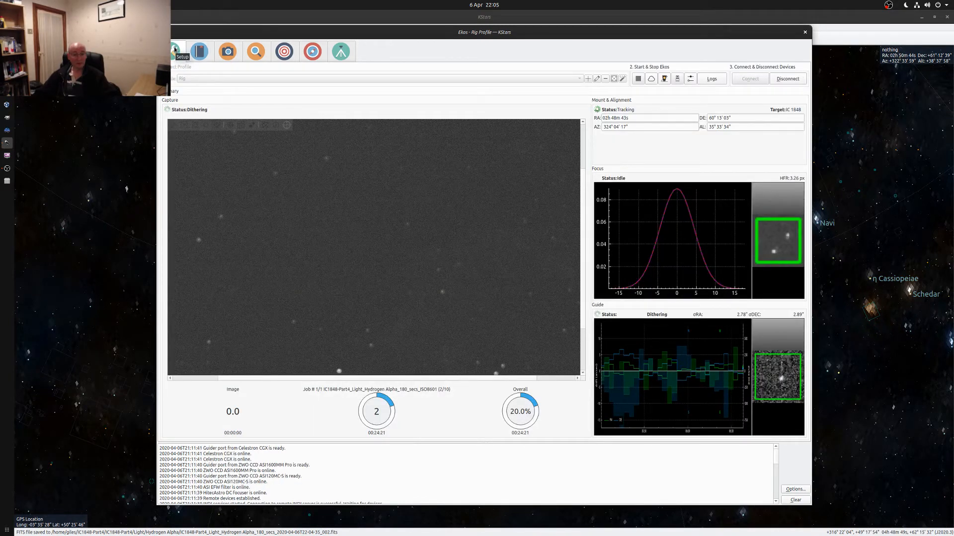
{"action": "left_click", "coordinate": [200, 49]}
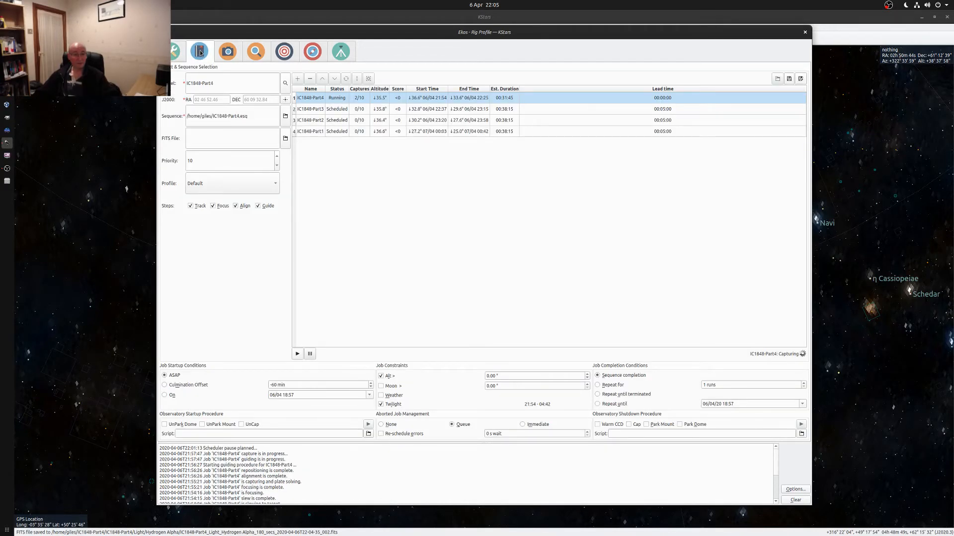
{"action": "left_click", "coordinate": [175, 51]}
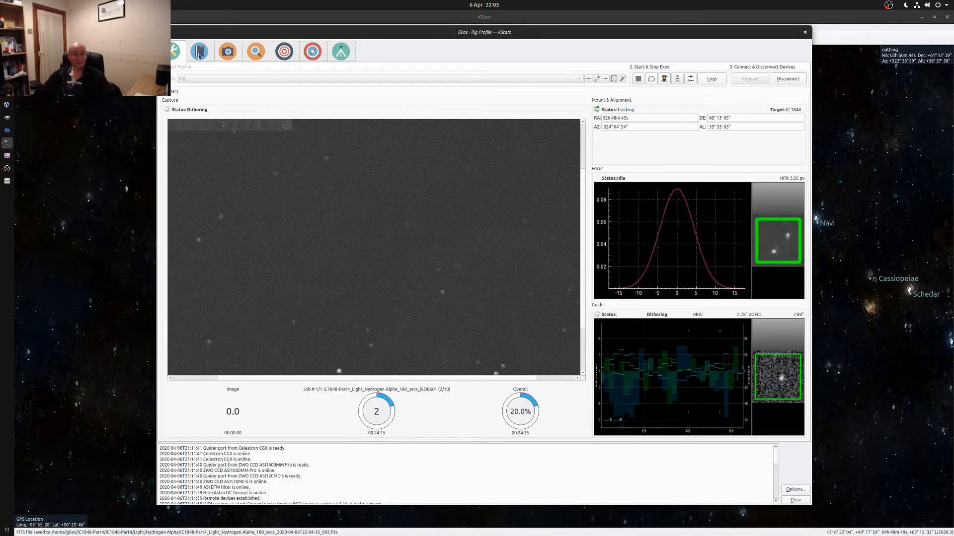
- Set the focuser's initial step size to 25, moving it inward by that amount for a new 8-second focus capture
{"action": "left_click", "coordinate": [252, 52]}
{"action": "scroll", "coordinate": [646, 205], "scroll_direction": "down", "scroll_amount": 4}
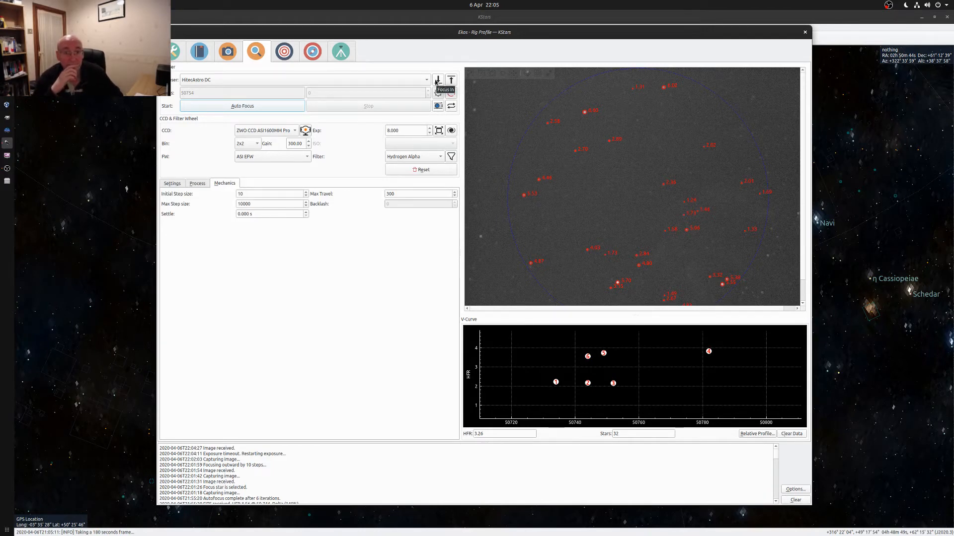
{"action": "double_click", "coordinate": [255, 194]}
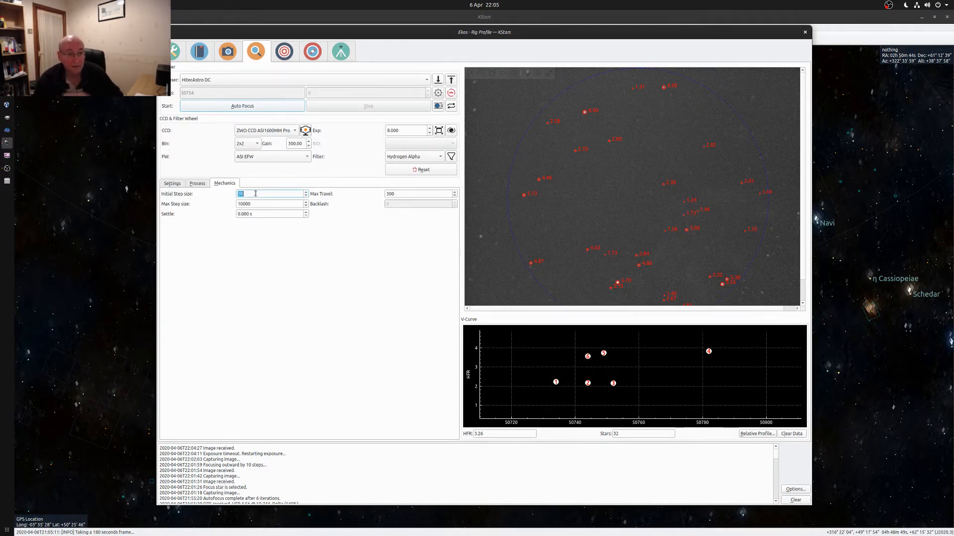
{"action": "type", "text": "25"}
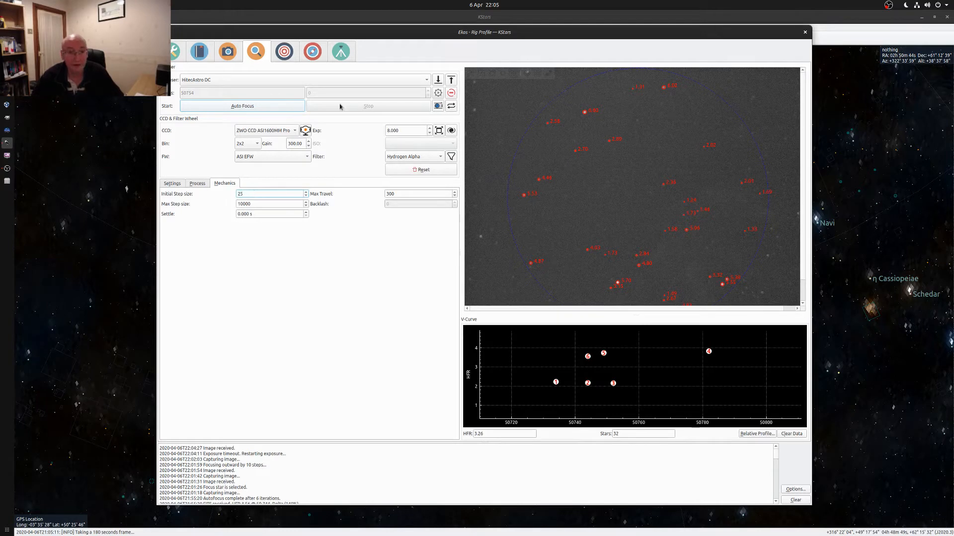
{"action": "left_click", "coordinate": [439, 80]}
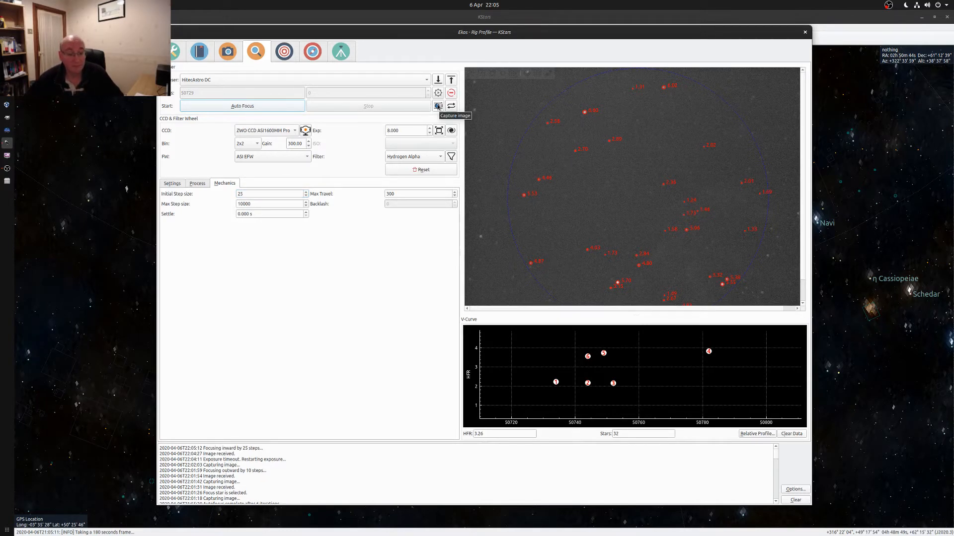
{"action": "left_click", "coordinate": [437, 106]}
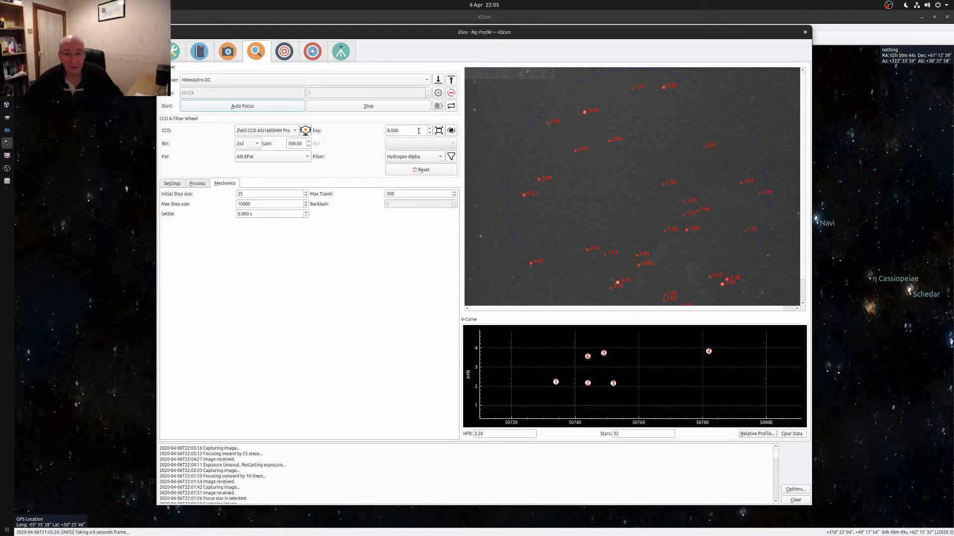
- Check the capture and guiding summary, the scheduler's job log and the capture module's log for the third exposure
{"action": "left_click", "coordinate": [175, 57]}
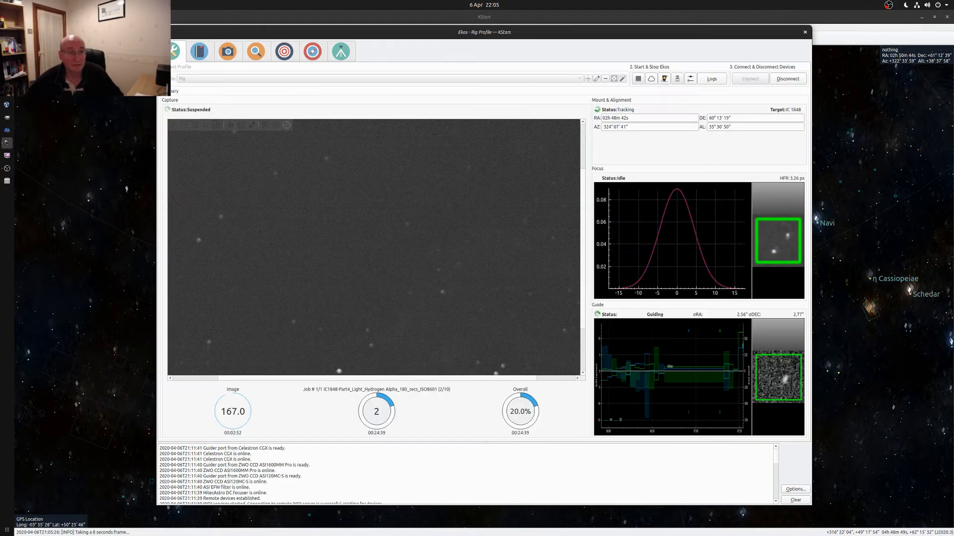
{"action": "left_click", "coordinate": [207, 52]}
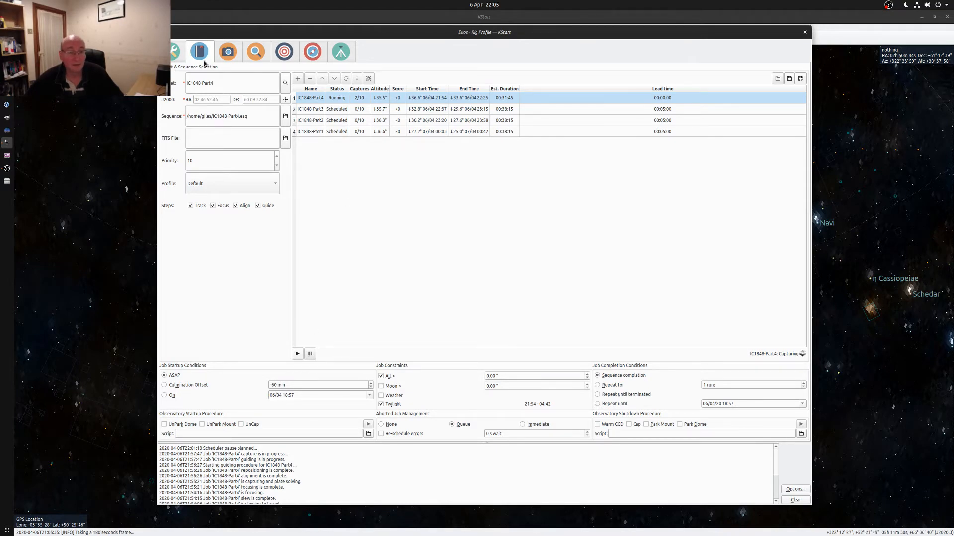
{"action": "left_click", "coordinate": [227, 52]}
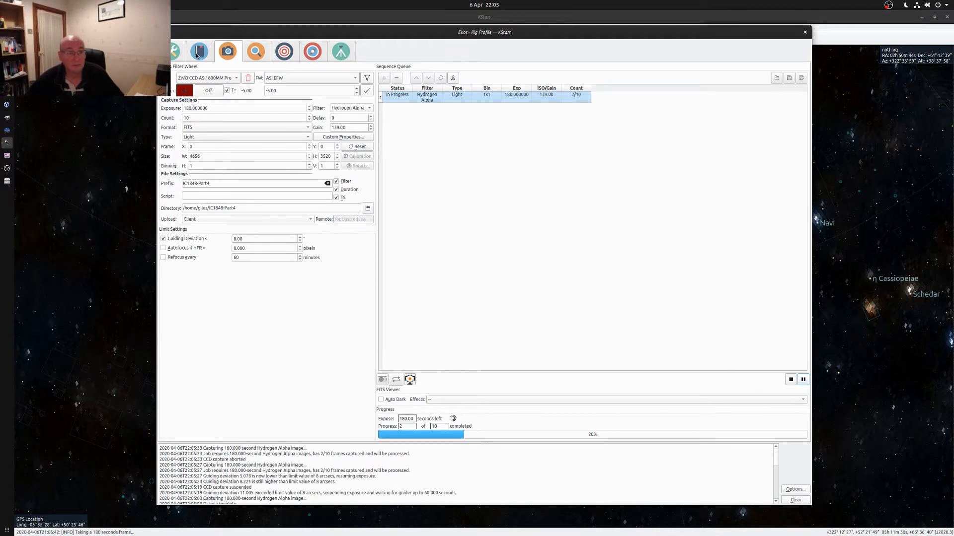
{"action": "left_click", "coordinate": [198, 56]}
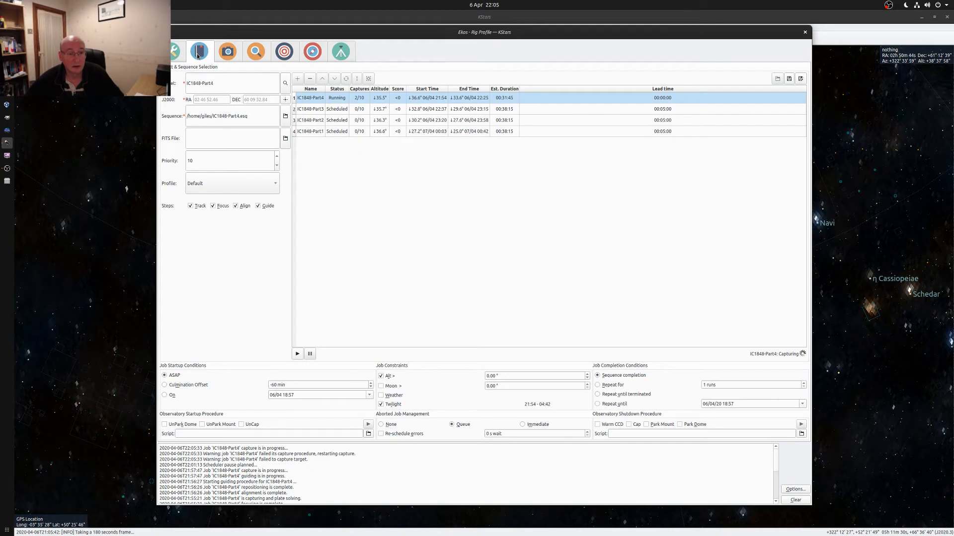
{"action": "left_click", "coordinate": [176, 51]}
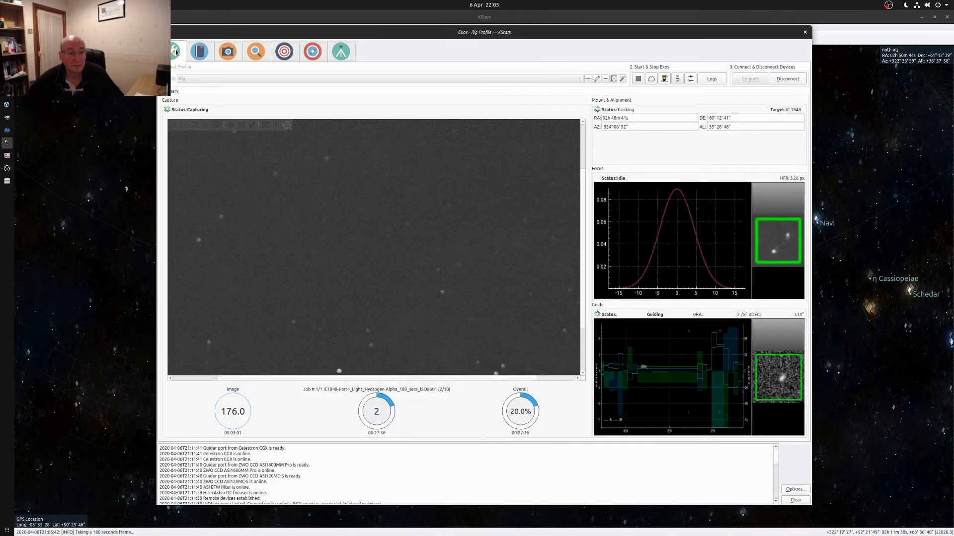
{"action": "left_click", "coordinate": [226, 52]}
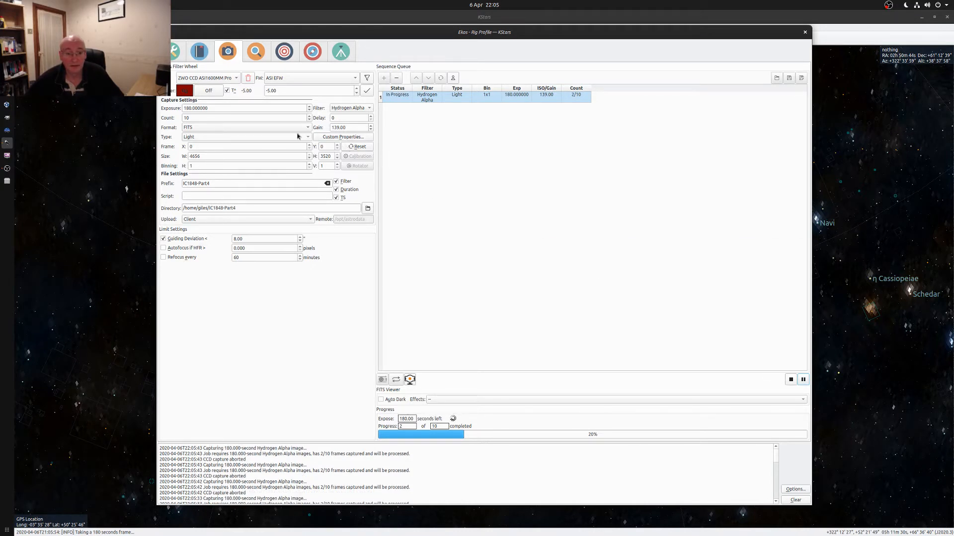
- Resume the paused scheduler and stop its run of the mosaic jobs
{"action": "left_click", "coordinate": [202, 55]}
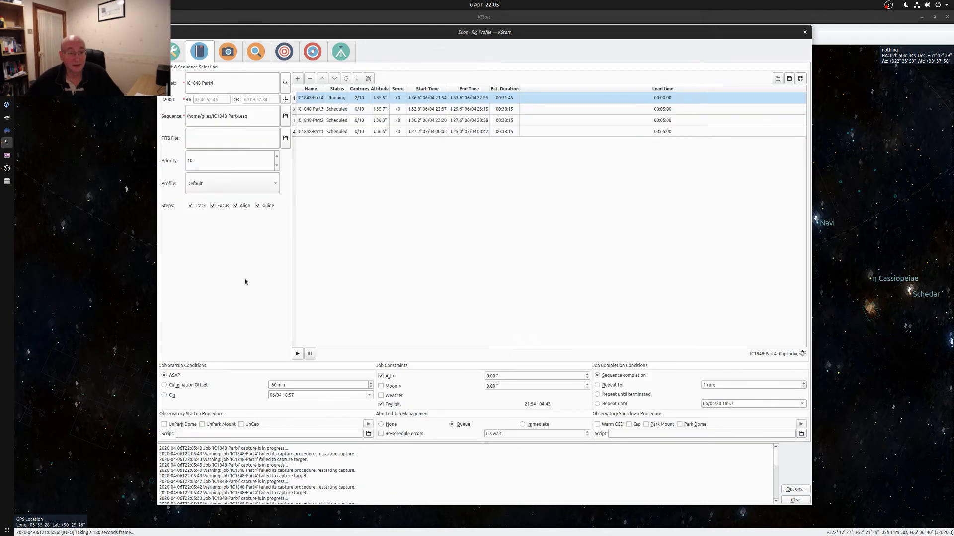
{"action": "left_click", "coordinate": [298, 354]}
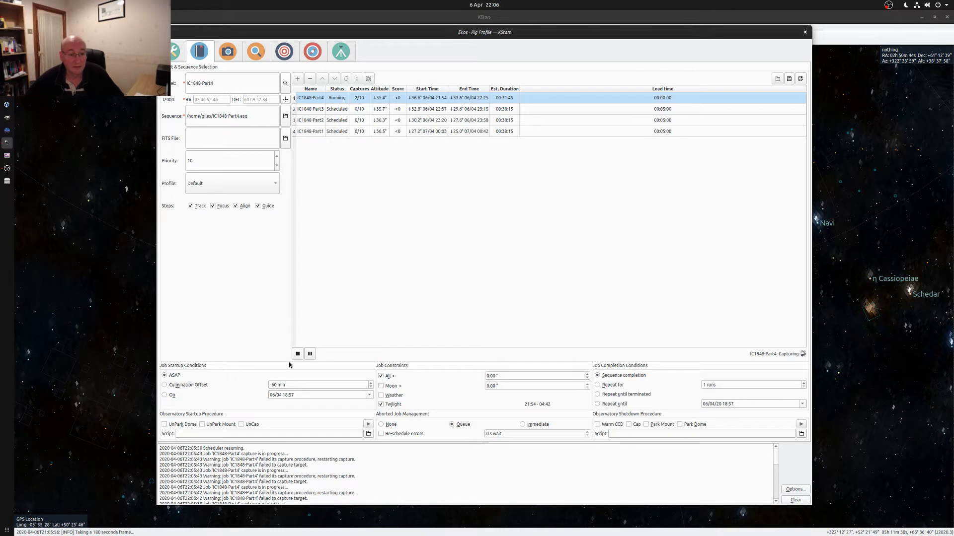
{"action": "left_click", "coordinate": [294, 354]}
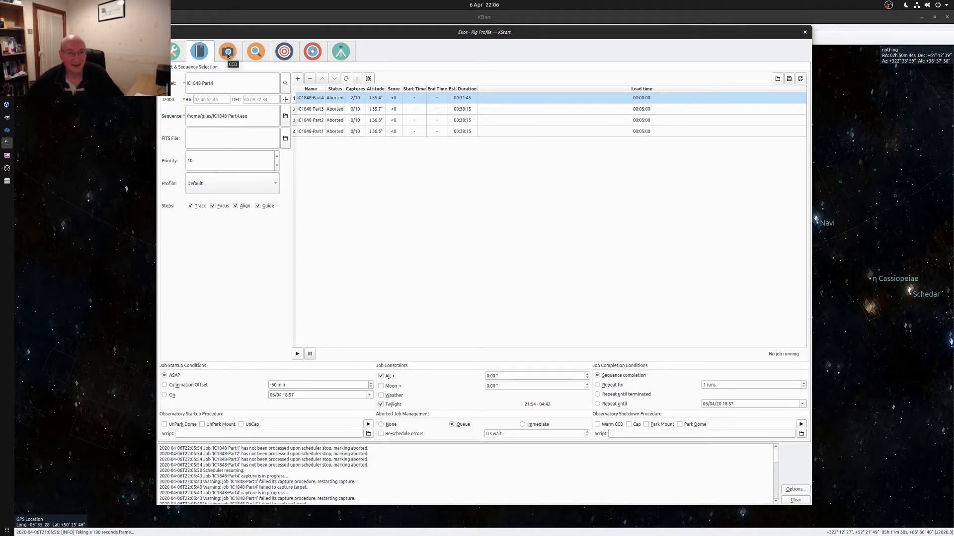
- Review the focus module, the scheduler's job statuses and the overall summary with the scheduler stopped
{"action": "left_click", "coordinate": [255, 51]}
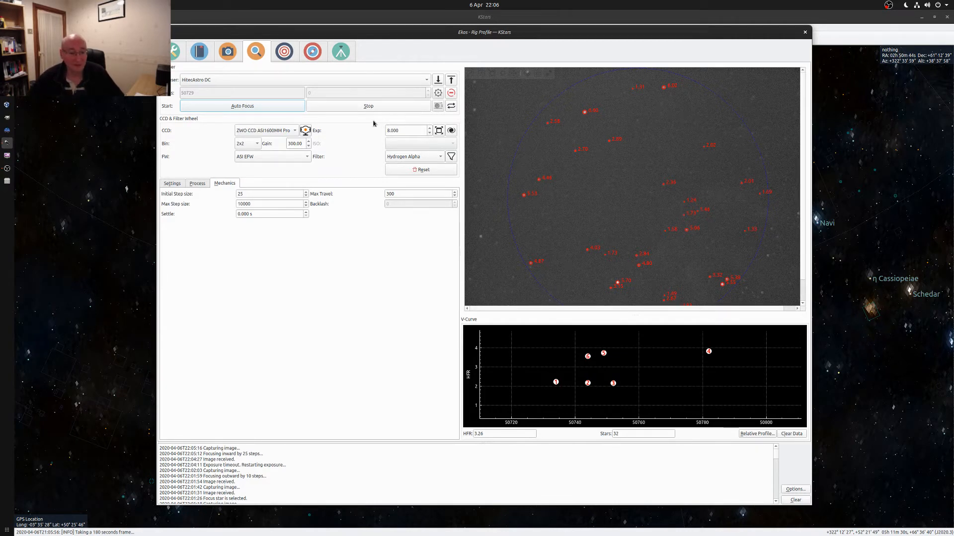
{"action": "left_click", "coordinate": [173, 53]}
{"action": "left_click", "coordinate": [197, 54]}
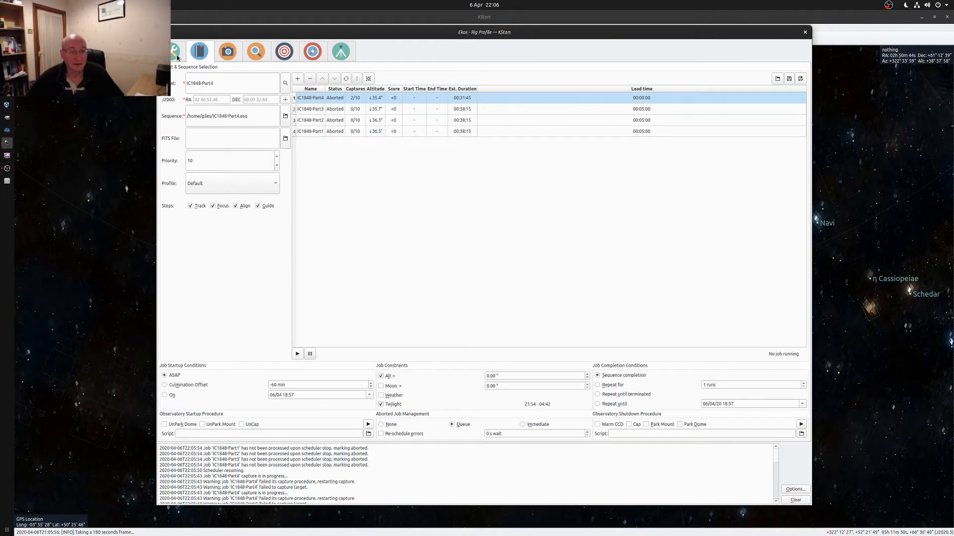
{"action": "left_click", "coordinate": [176, 56]}
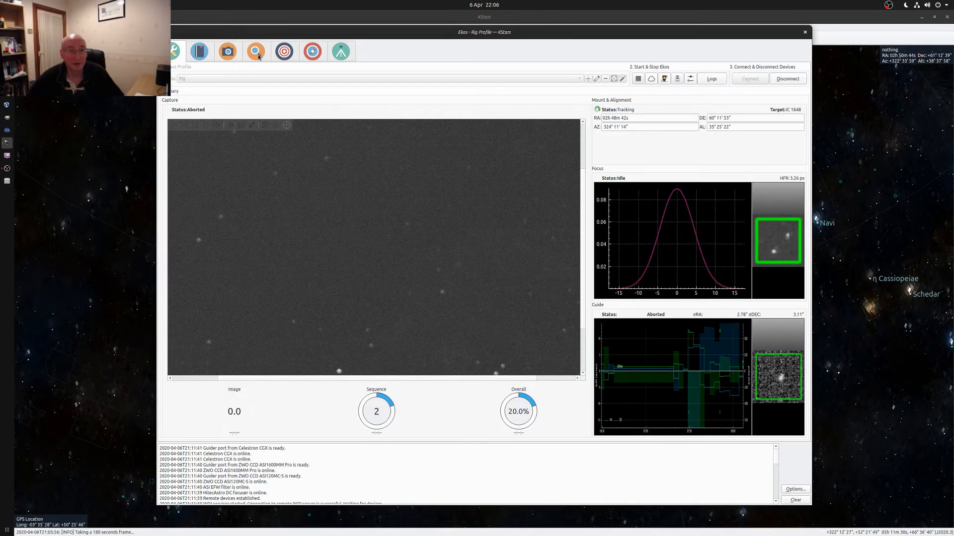
- Move the focuser inward by another 25 steps and check the Part4 capture sequence queue
{"action": "left_click", "coordinate": [256, 53]}
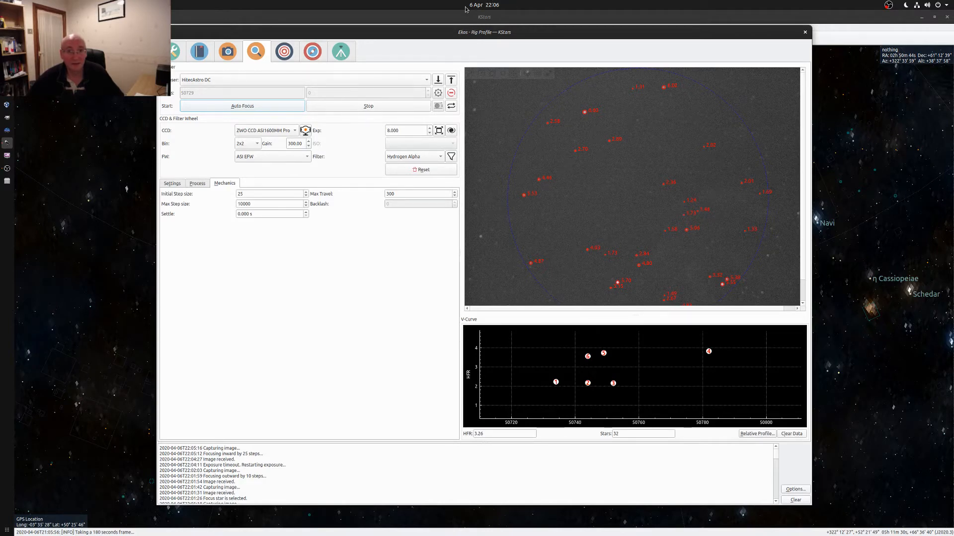
{"action": "left_click", "coordinate": [436, 81]}
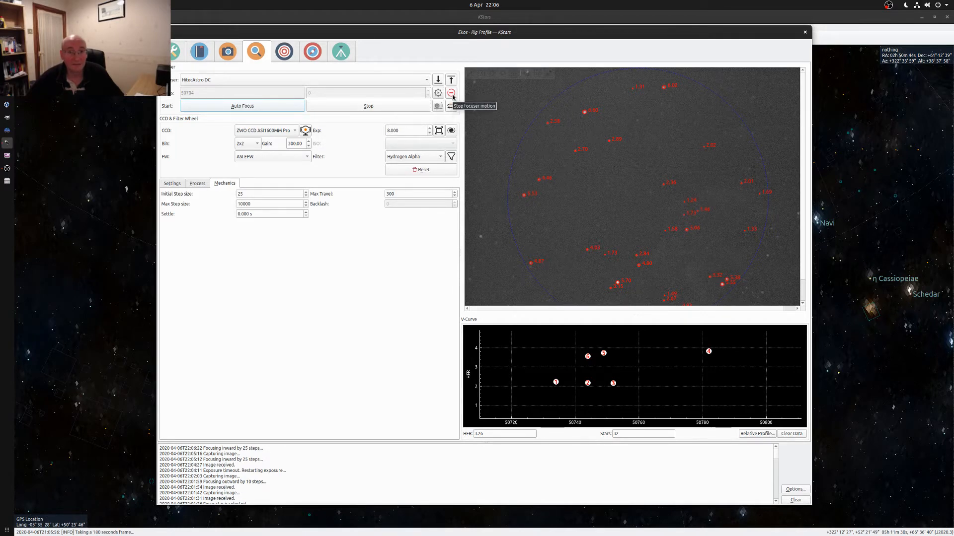
{"action": "left_click", "coordinate": [229, 52]}
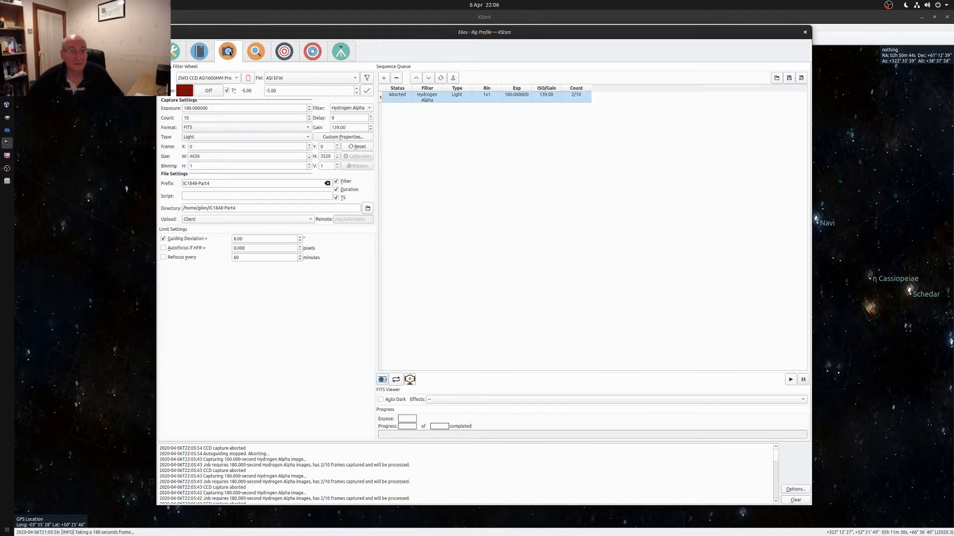
- Check the scheduler's job statuses, the Part4 capture sequence queue and the overall summary
{"action": "left_click", "coordinate": [201, 54]}
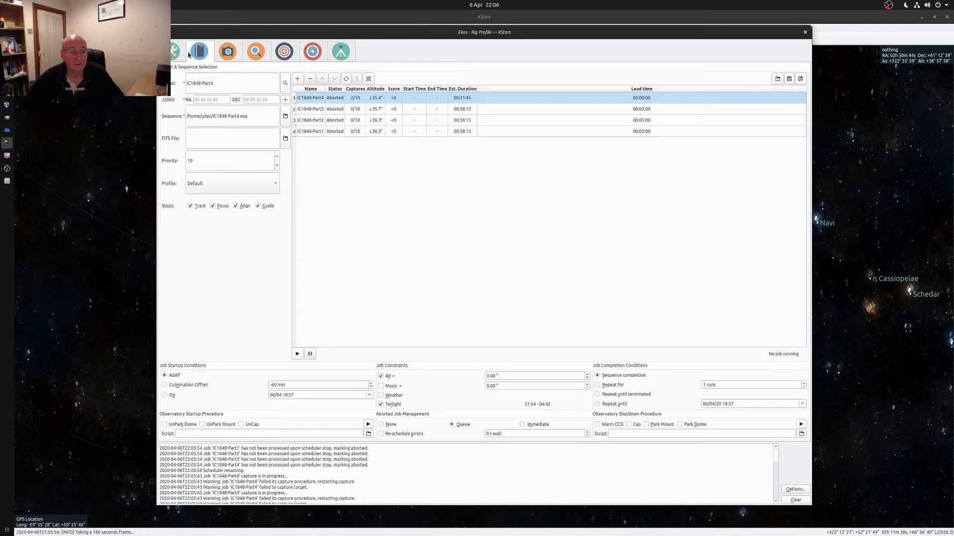
{"action": "left_click", "coordinate": [229, 53]}
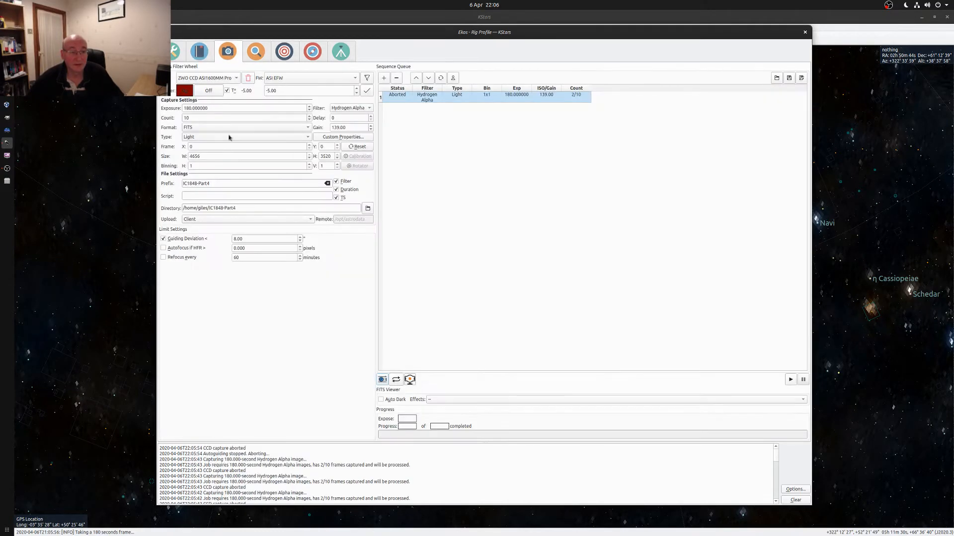
{"action": "left_click", "coordinate": [461, 101]}
{"action": "left_click", "coordinate": [185, 50]}
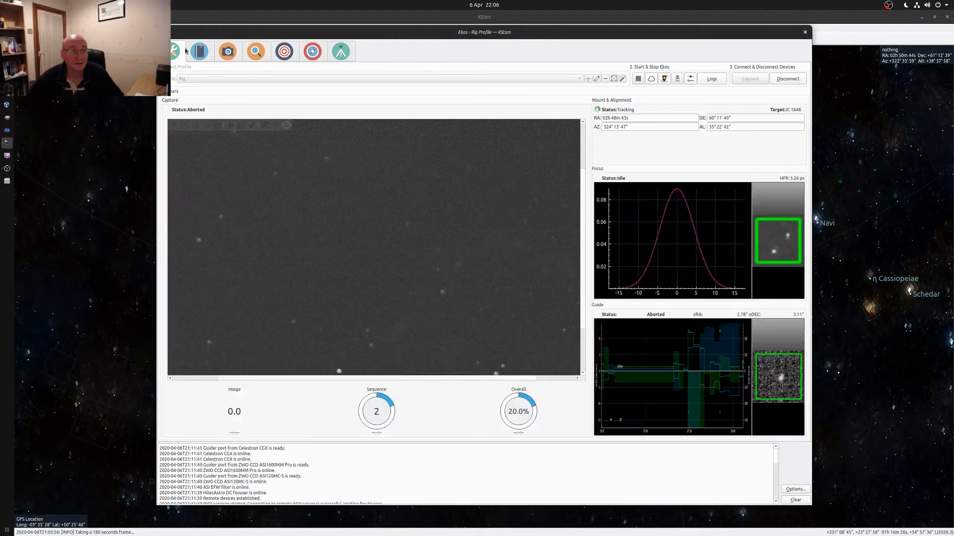
- Stop the running focus exposure and capture a new 8-second Hydrogen Alpha focus frame
{"action": "left_click", "coordinate": [256, 54]}
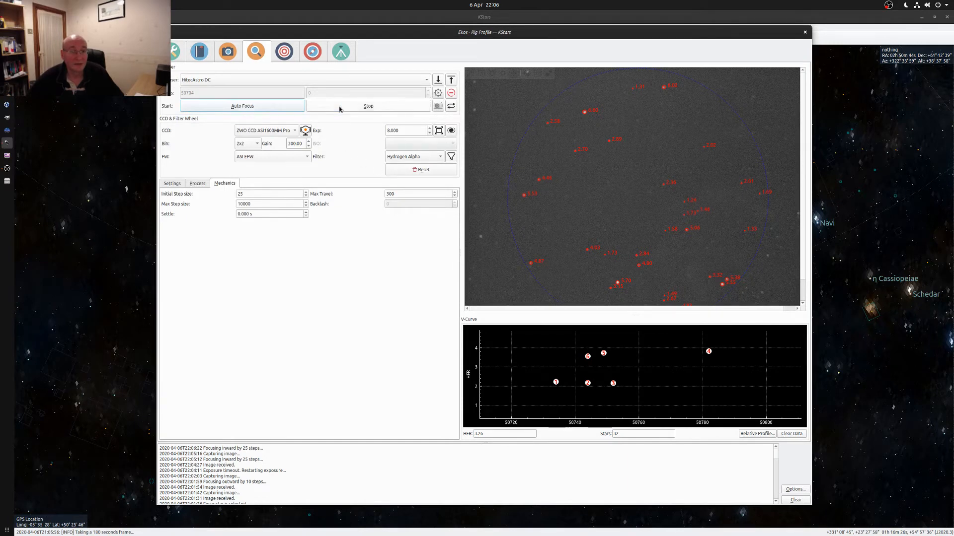
{"action": "left_click", "coordinate": [356, 109]}
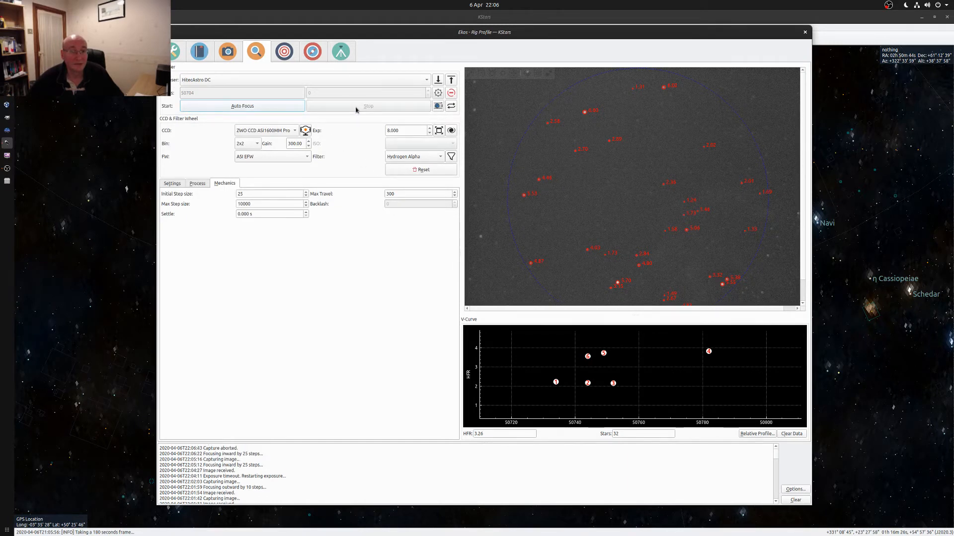
{"action": "left_click", "coordinate": [437, 106]}
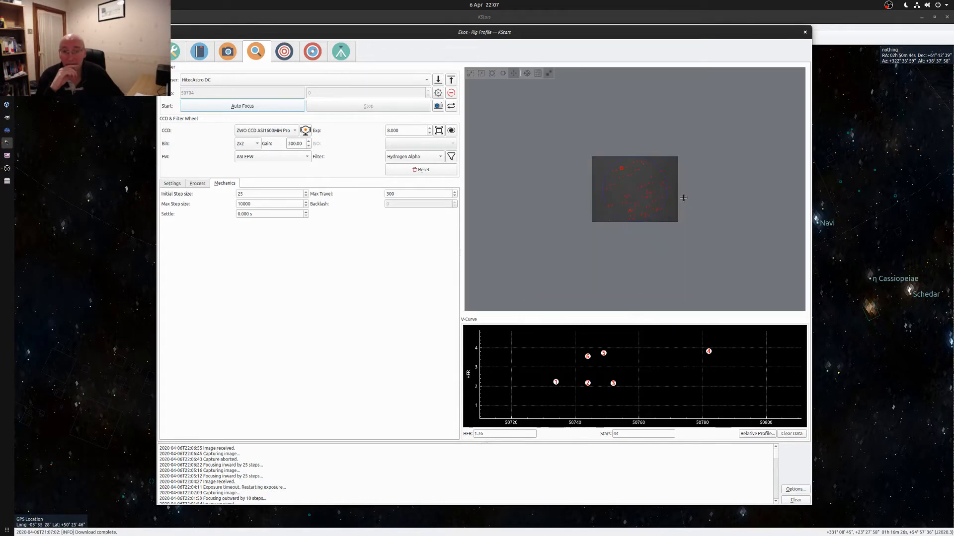
- Move the focuser inward by 25 steps and outward by 25 steps twice, capturing a focus frame after each move
{"action": "left_click", "coordinate": [438, 81]}
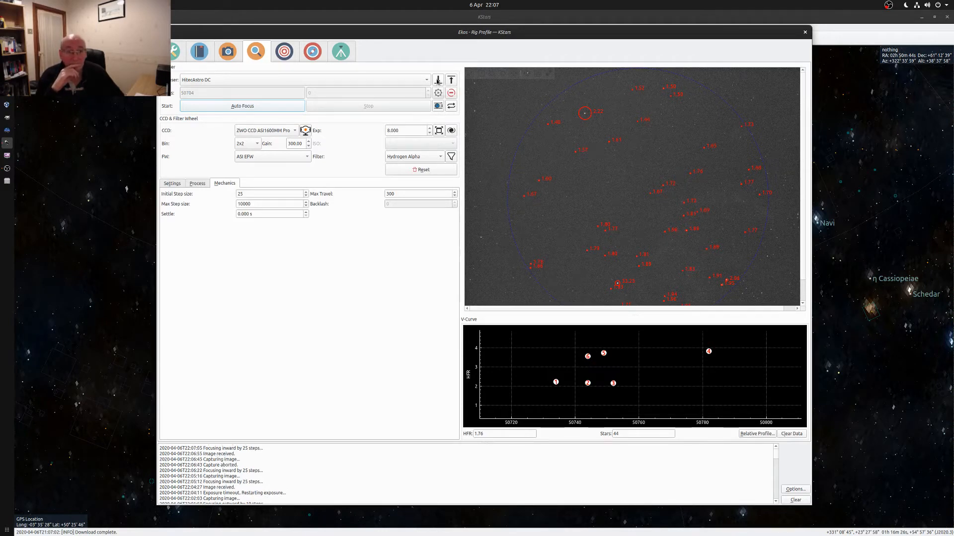
{"action": "left_click", "coordinate": [437, 107]}
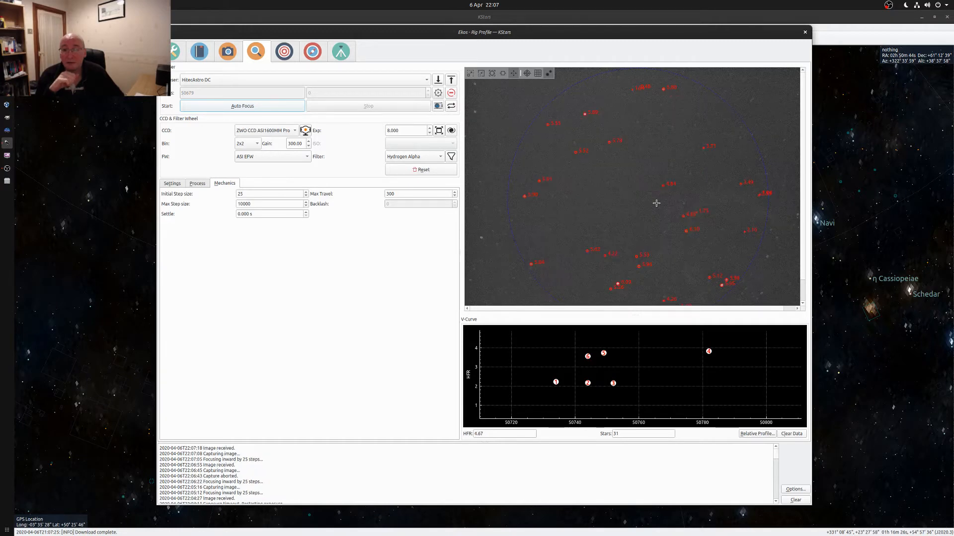
{"action": "left_click", "coordinate": [451, 81]}
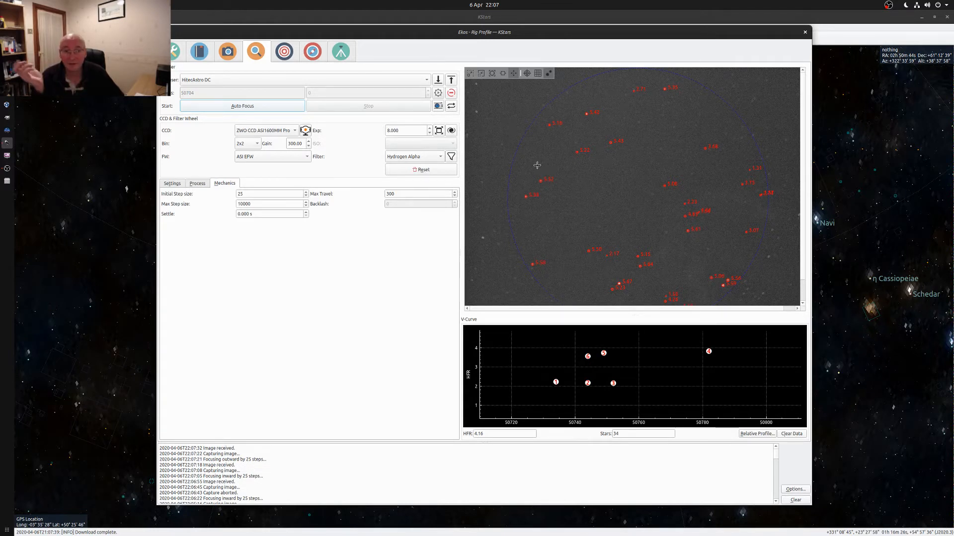
{"action": "left_click", "coordinate": [453, 81]}
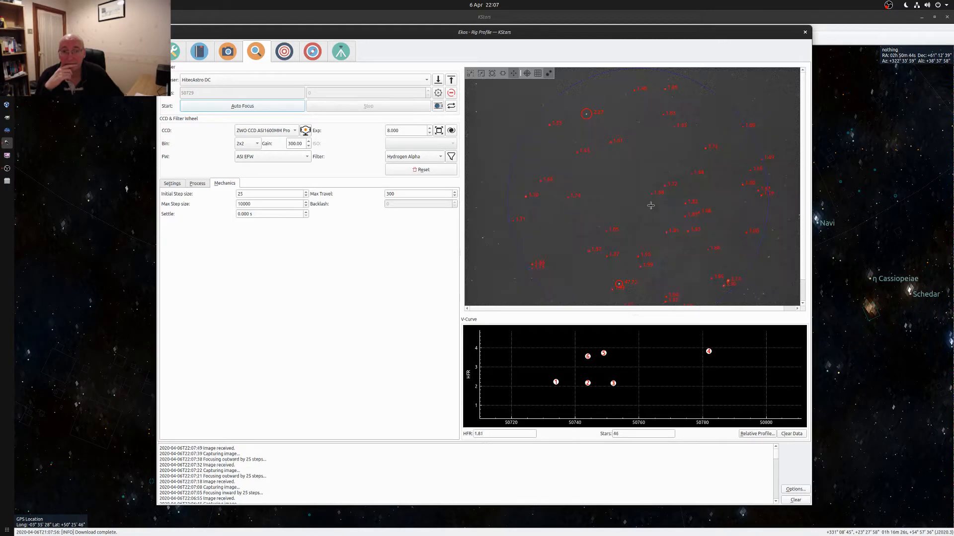
- Set the focuser's initial step size to 15, move it outward once, and capture and inspect a focus frame
{"action": "double_click", "coordinate": [256, 194]}
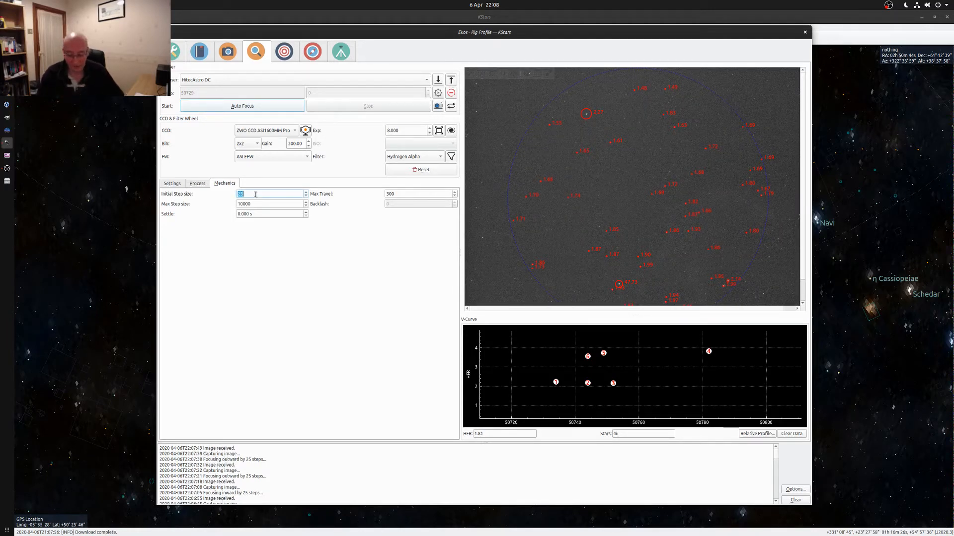
{"action": "type", "text": "15"}
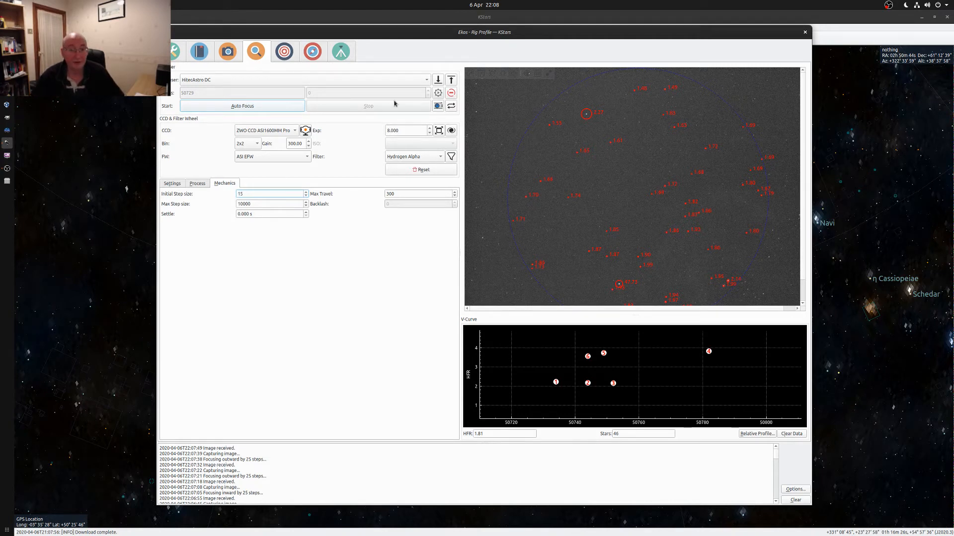
{"action": "left_click", "coordinate": [452, 80]}
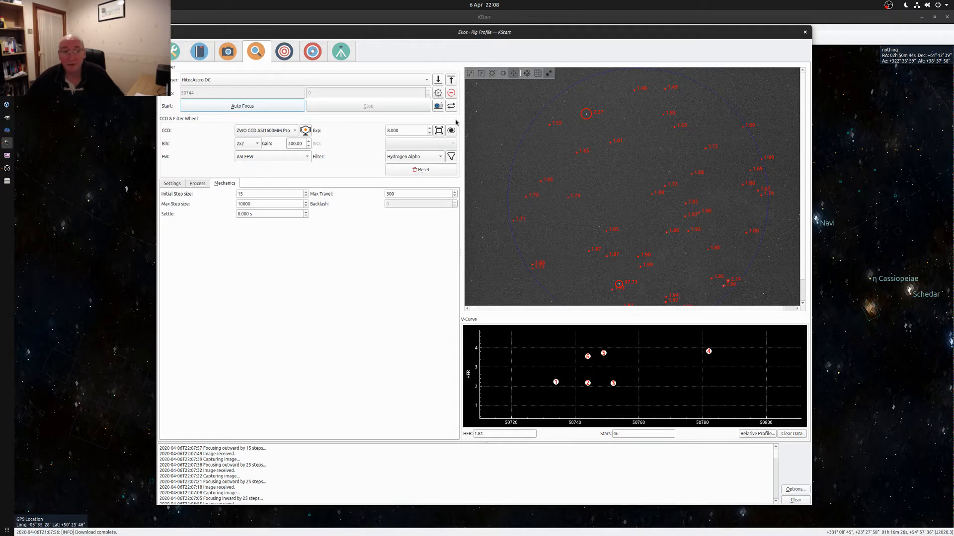
{"action": "left_click", "coordinate": [439, 108]}
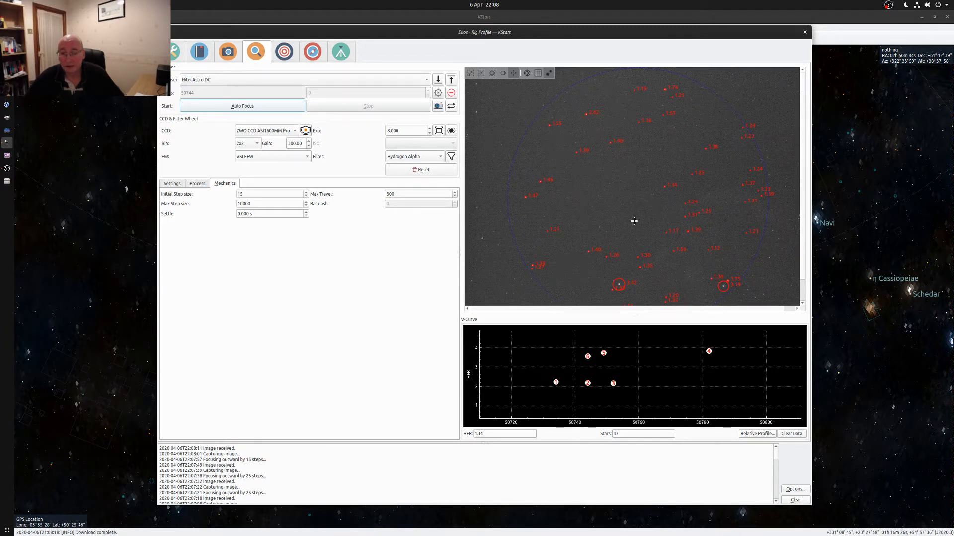
{"action": "scroll", "coordinate": [631, 221], "scroll_direction": "down", "scroll_amount": 4}
{"action": "scroll", "coordinate": [632, 221], "scroll_direction": "up", "scroll_amount": 3}
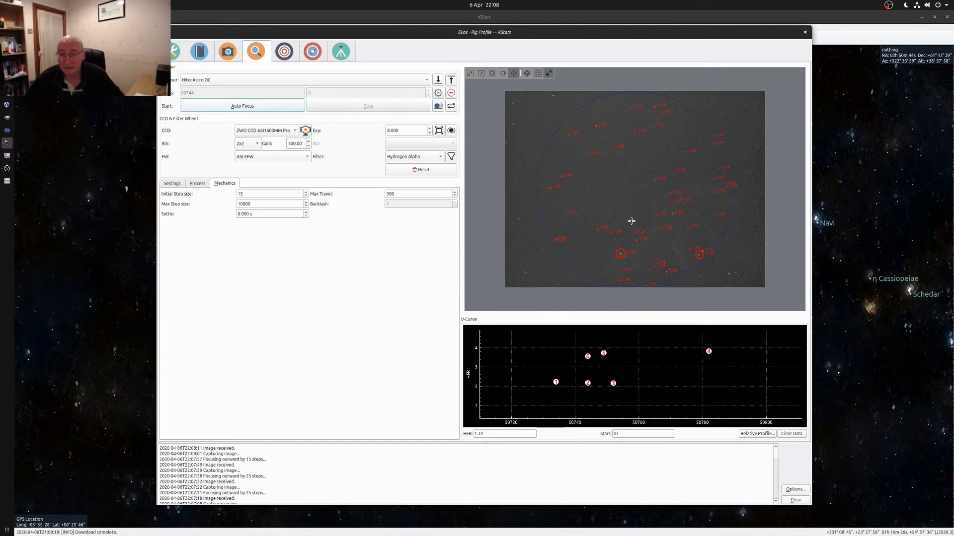
{"action": "scroll", "coordinate": [631, 221], "scroll_direction": "up", "scroll_amount": 1}
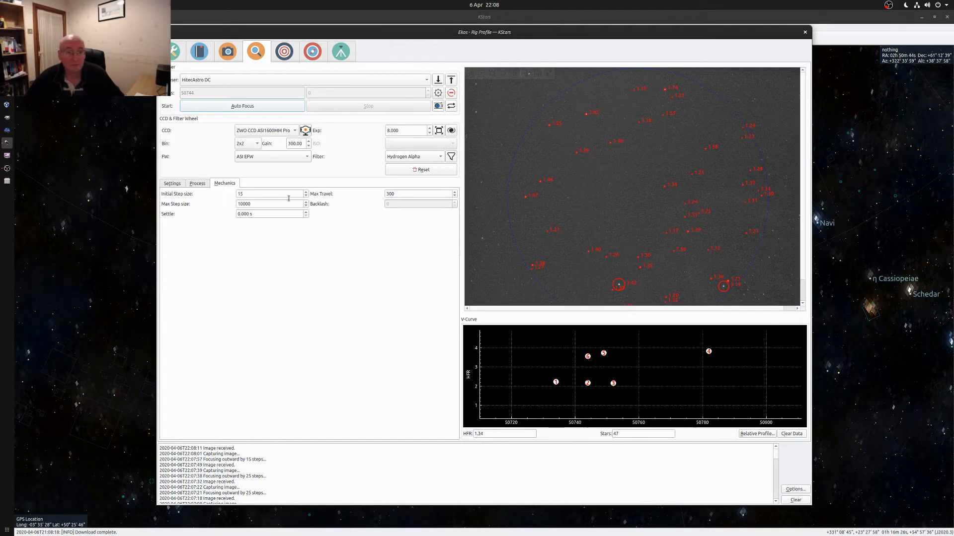
- Set the initial step size to 10, move the focuser outward once and capture a focus frame
{"action": "double_click", "coordinate": [258, 194]}
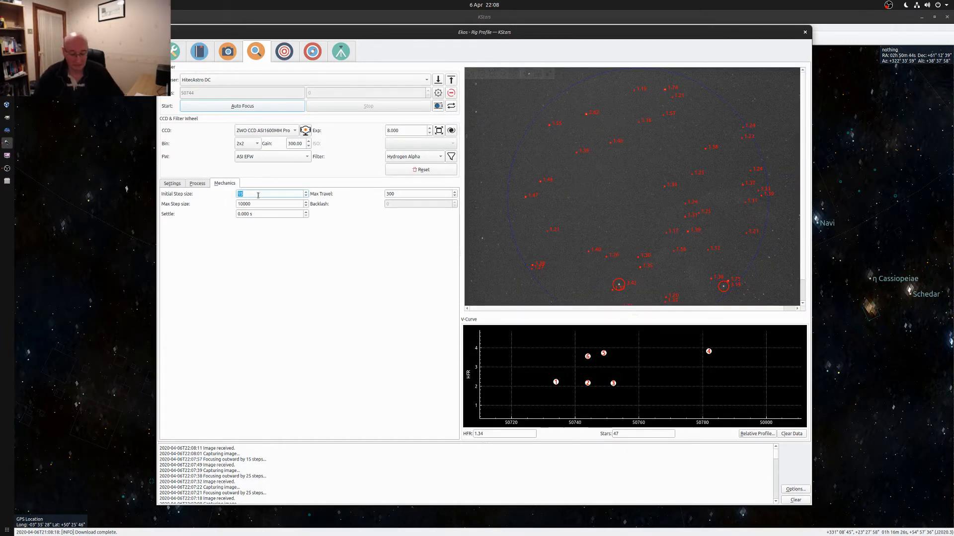
{"action": "type", "text": "5"}
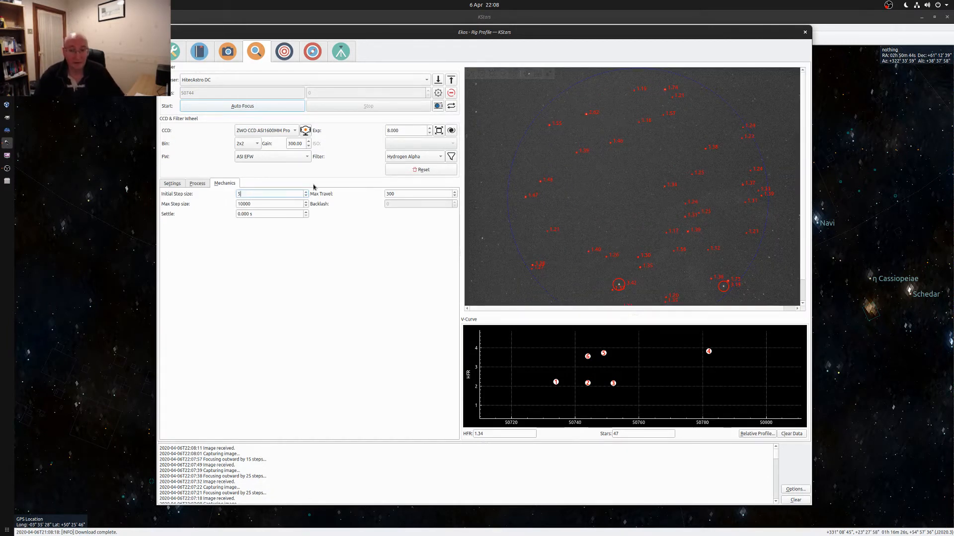
{"action": "double_click", "coordinate": [260, 192]}
{"action": "type", "text": "10"}
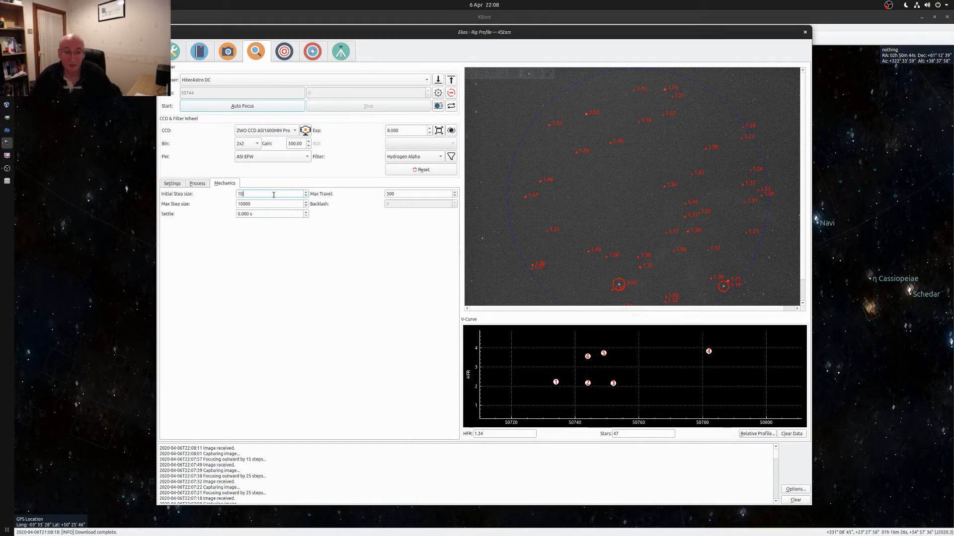
{"action": "left_click", "coordinate": [451, 83]}
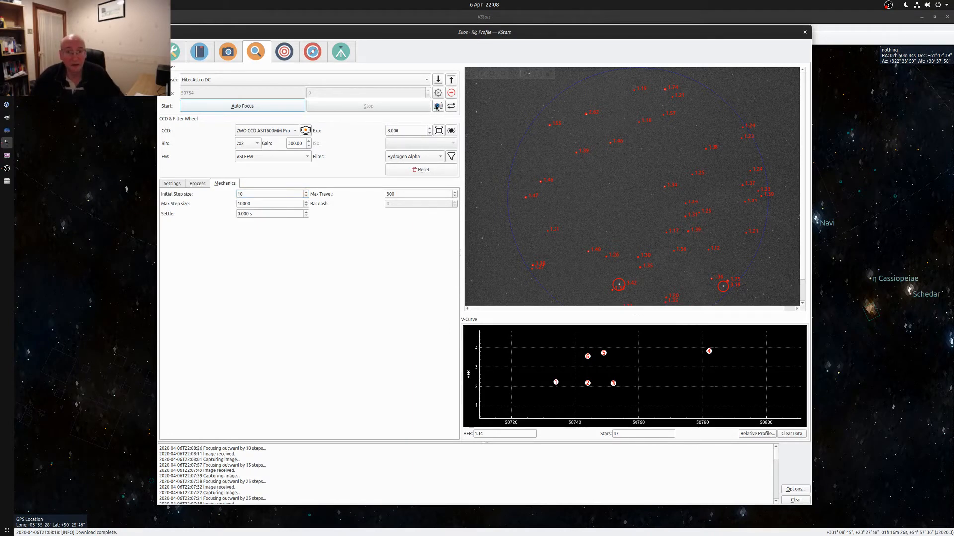
{"action": "left_click", "coordinate": [438, 107]}
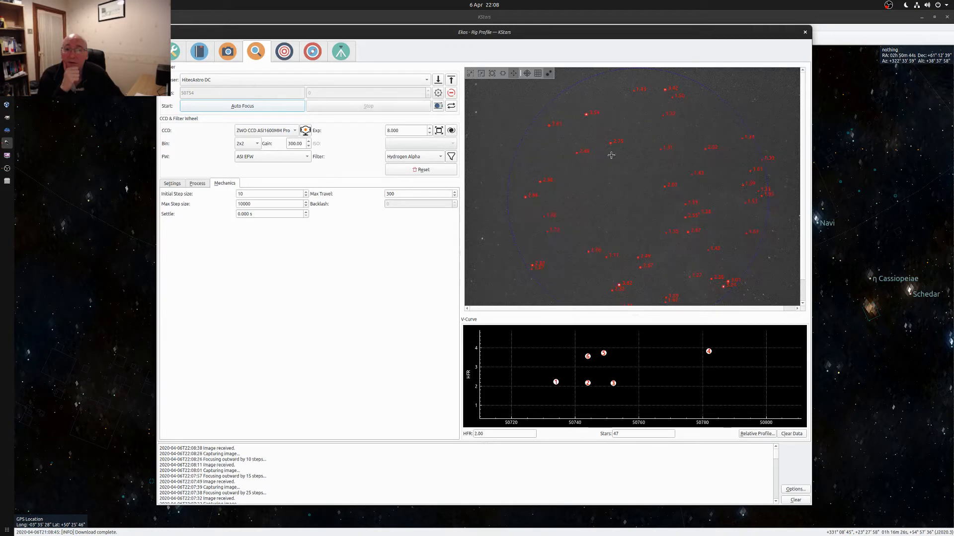
- Move the focuser inward in repeated 10-step moves, capturing a frame after each, and check the guiding module
{"action": "left_click", "coordinate": [438, 81]}
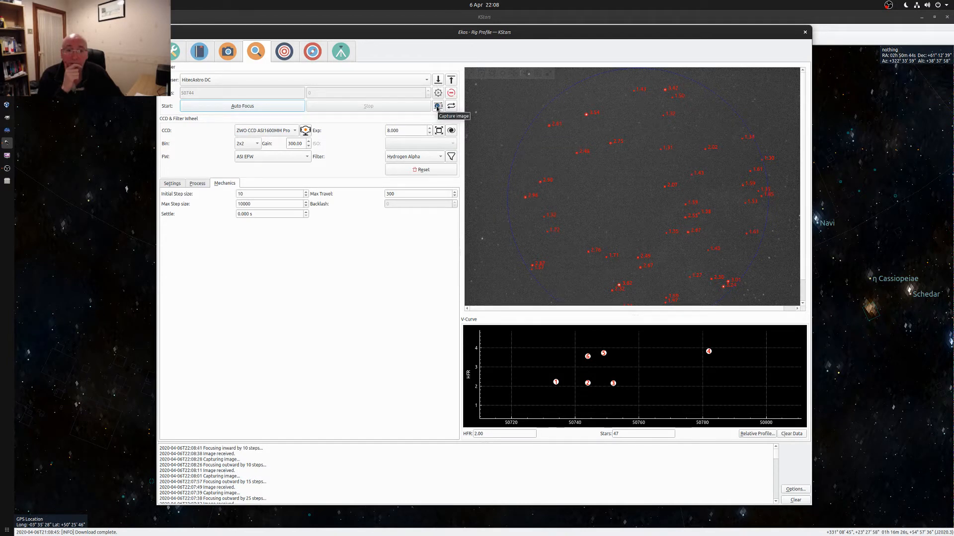
{"action": "left_click", "coordinate": [437, 107]}
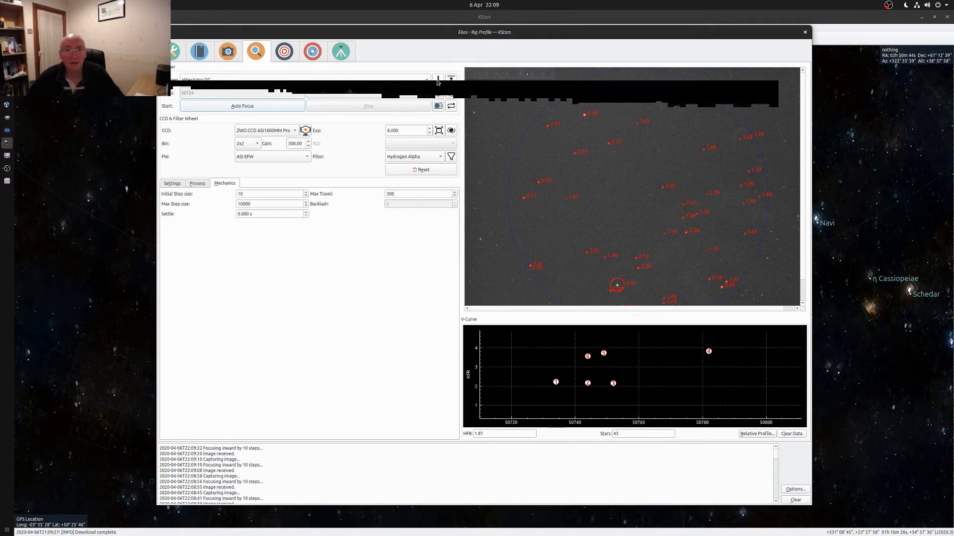
{"action": "left_click", "coordinate": [315, 50]}
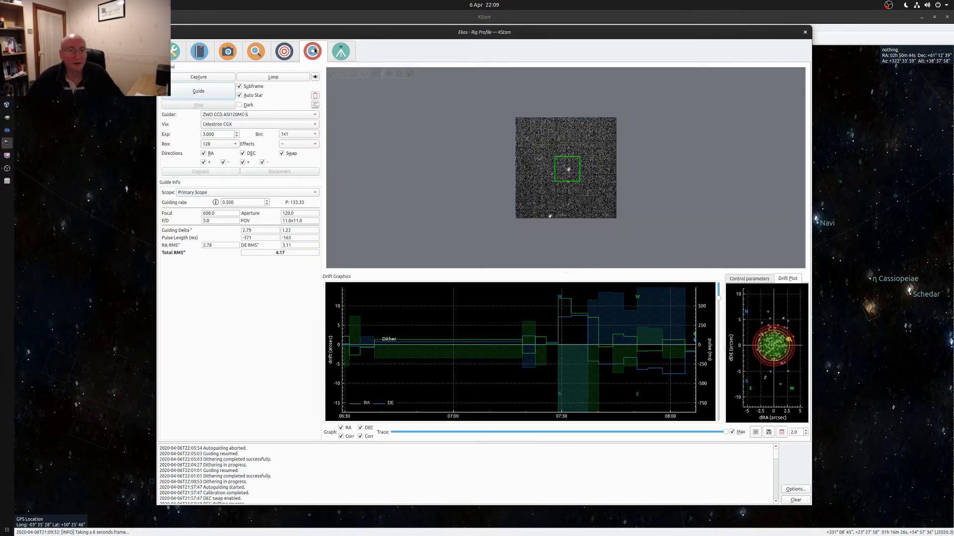
{"action": "left_click", "coordinate": [255, 51]}
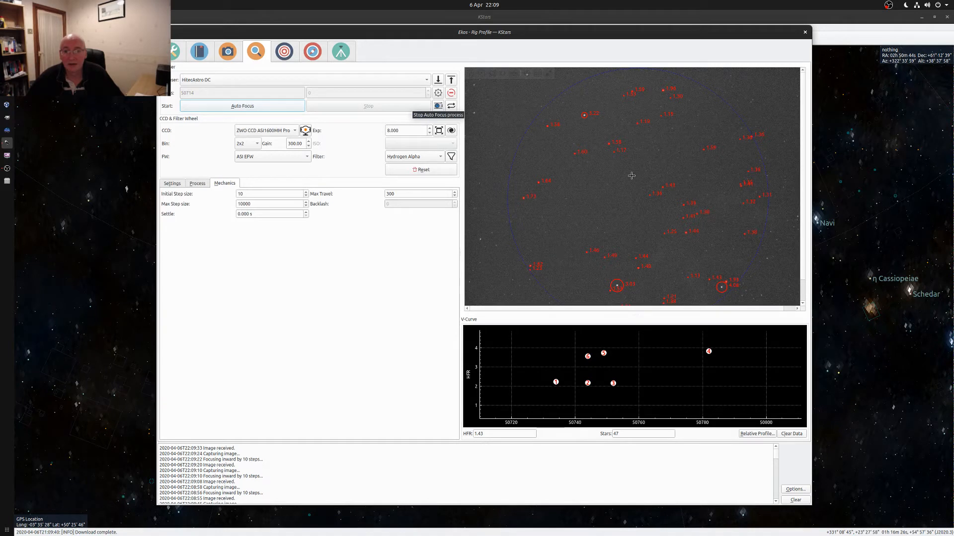
- Move the focuser inward by another 10 steps, capture a focus frame and inspect its stars
{"action": "scroll", "coordinate": [643, 181], "scroll_direction": "down", "scroll_amount": 3}
{"action": "scroll", "coordinate": [645, 182], "scroll_direction": "up", "scroll_amount": 3}
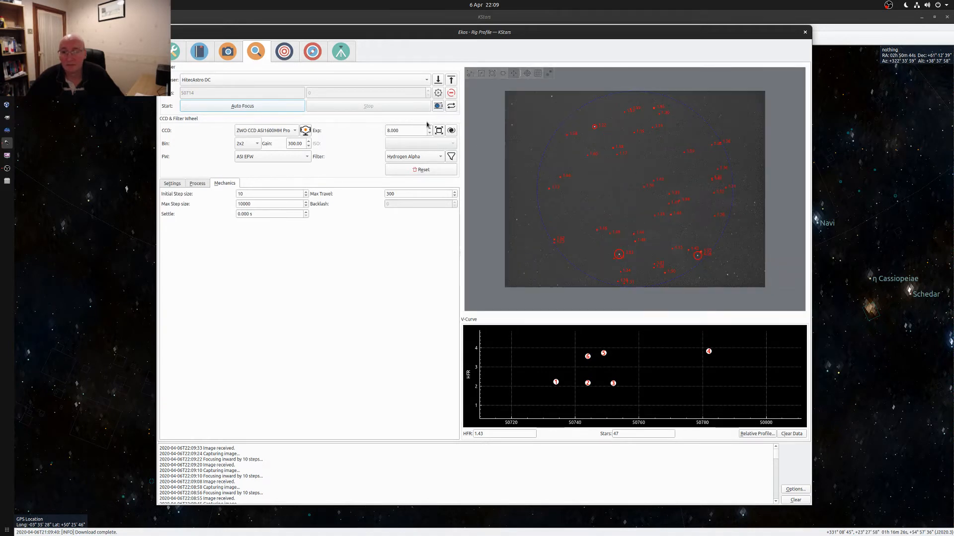
{"action": "left_click", "coordinate": [437, 81]}
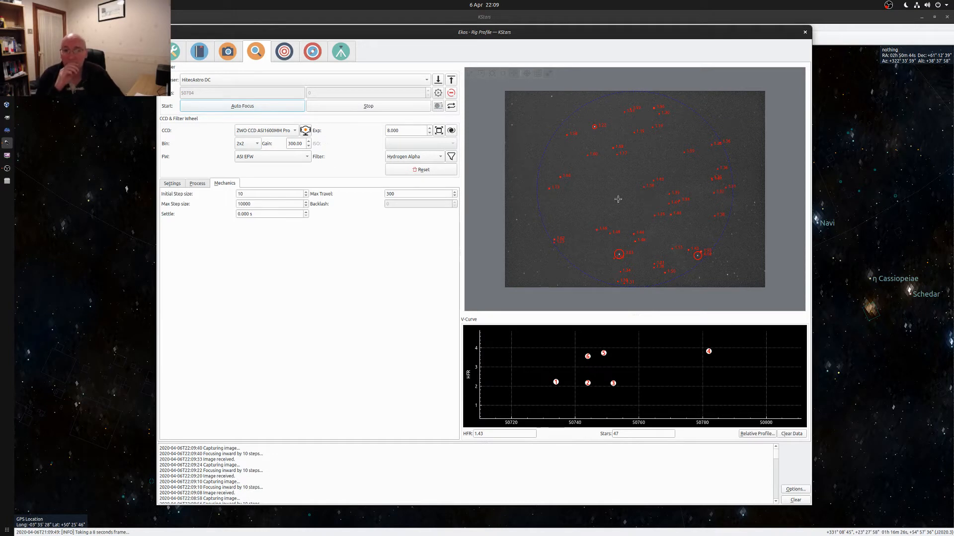
{"action": "scroll", "coordinate": [617, 198], "scroll_direction": "up", "scroll_amount": 2}
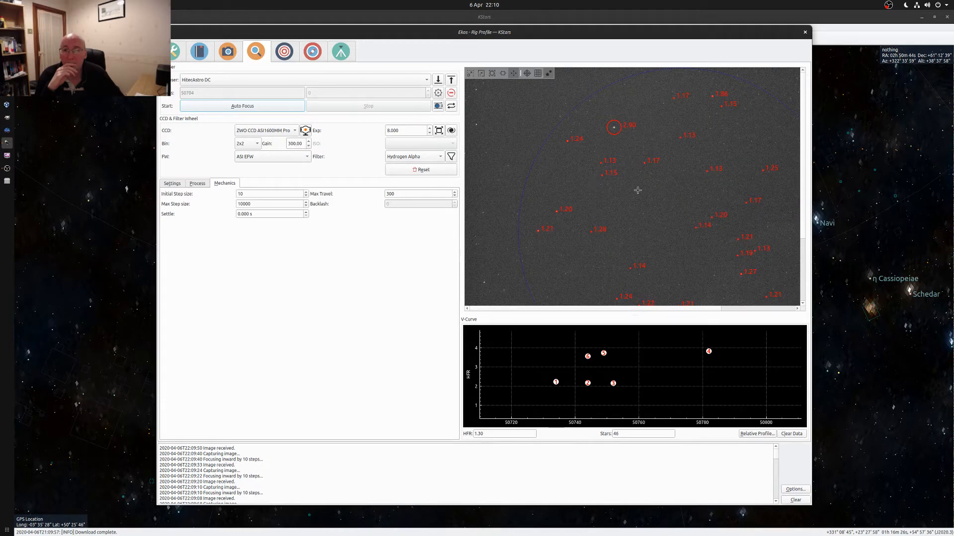
{"action": "scroll", "coordinate": [634, 192], "scroll_direction": "down", "scroll_amount": 2}
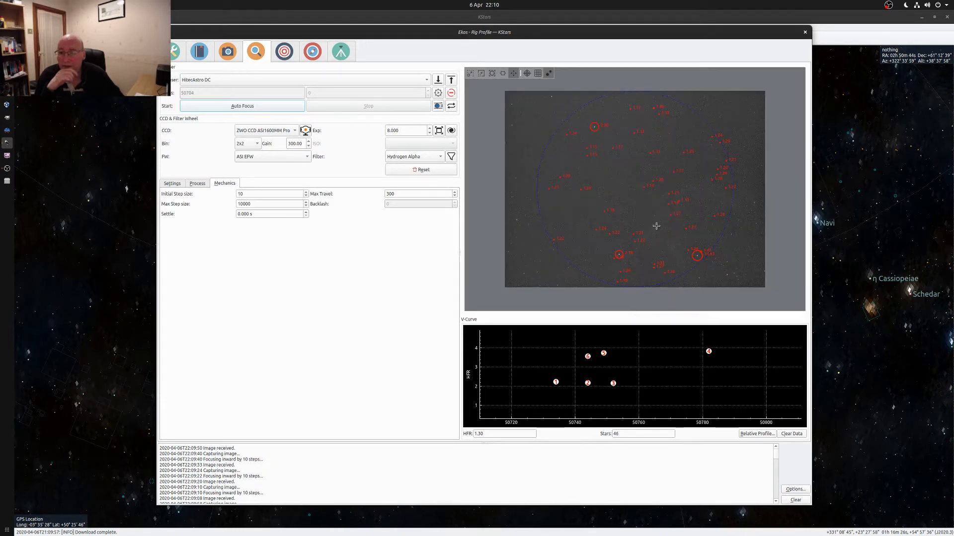
- Restart the scheduler's run of the four IC1848 mosaic jobs and check the overall summary
{"action": "left_click", "coordinate": [199, 51]}
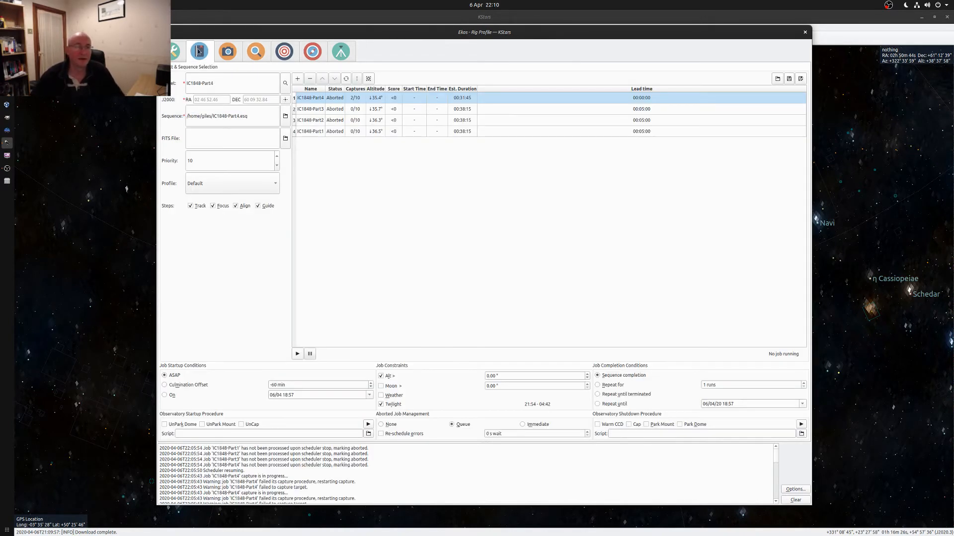
{"action": "left_click", "coordinate": [297, 354]}
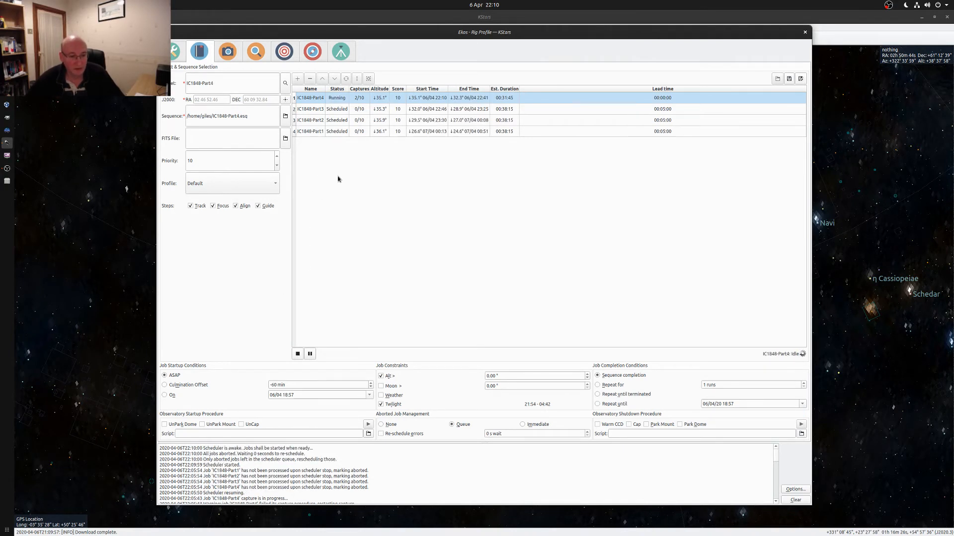
{"action": "left_click", "coordinate": [173, 52]}
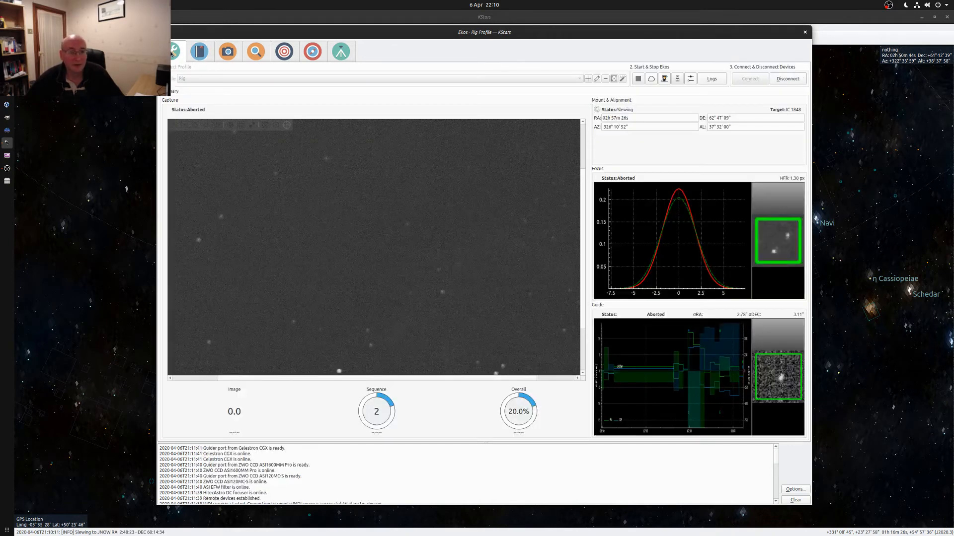
- Review the scheduler, focus and alignment modules and the Part4 capture queue while the restarted job runs
{"action": "left_click", "coordinate": [199, 52]}
{"action": "left_click", "coordinate": [227, 51]}
{"action": "left_click", "coordinate": [256, 51]}
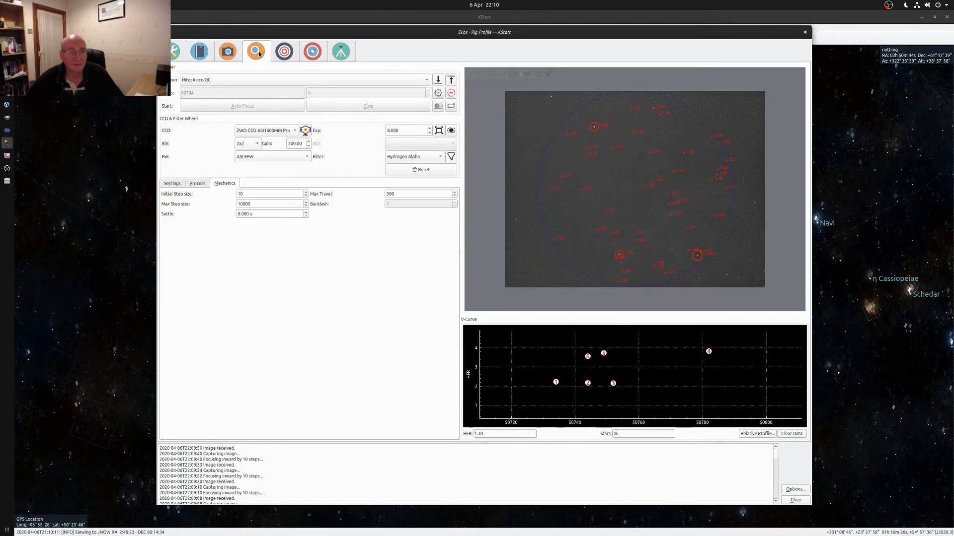
{"action": "left_click", "coordinate": [284, 51]}
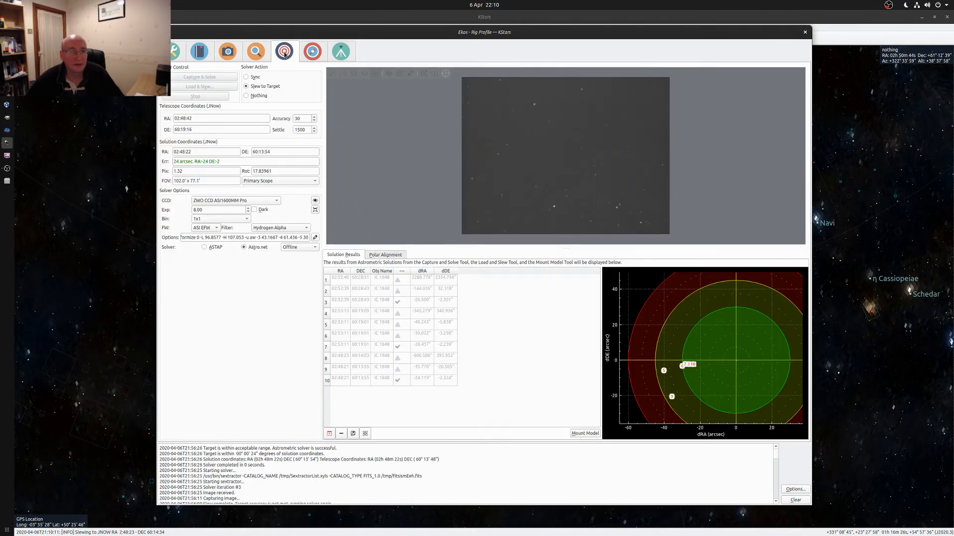
{"action": "left_click", "coordinate": [228, 52]}
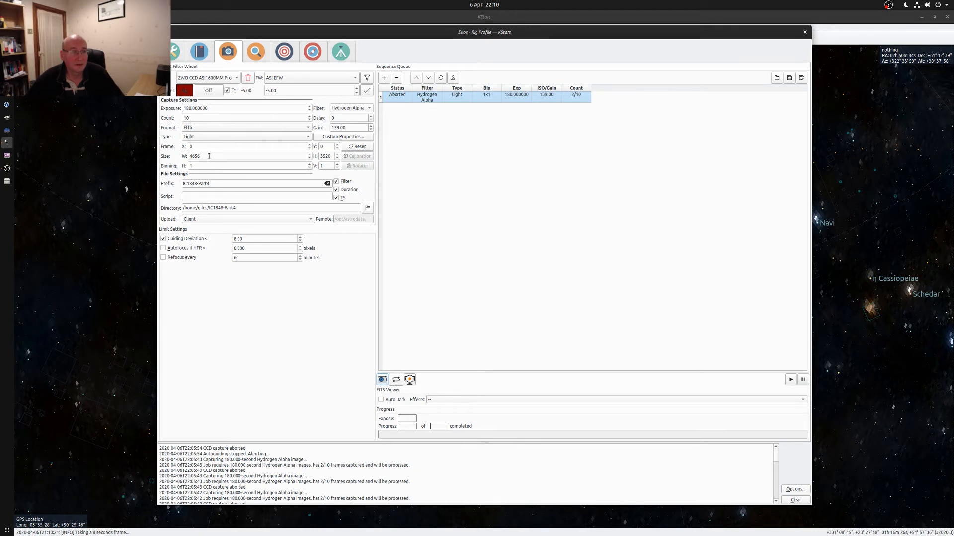
- Inspect the ZWO CCD ASI1600MM Pro's controls and image format in the INDI control panel, and close the panel
{"action": "left_click", "coordinate": [174, 54]}
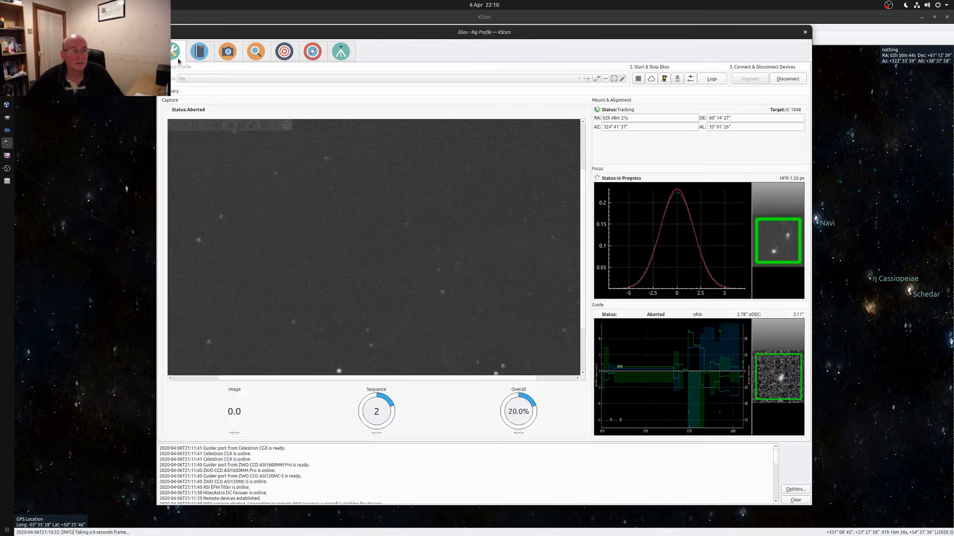
{"action": "left_click", "coordinate": [664, 78]}
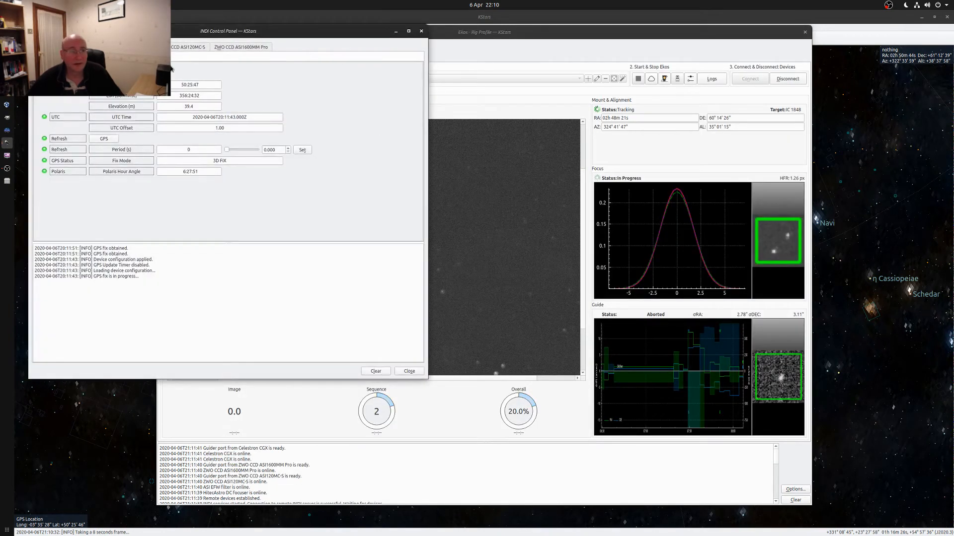
{"action": "left_click", "coordinate": [249, 47]}
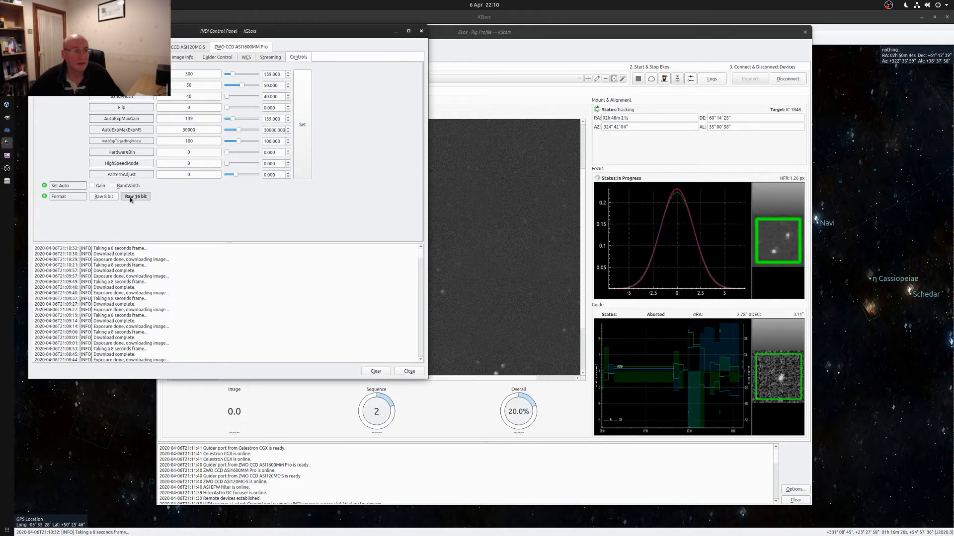
{"action": "left_click", "coordinate": [422, 31]}
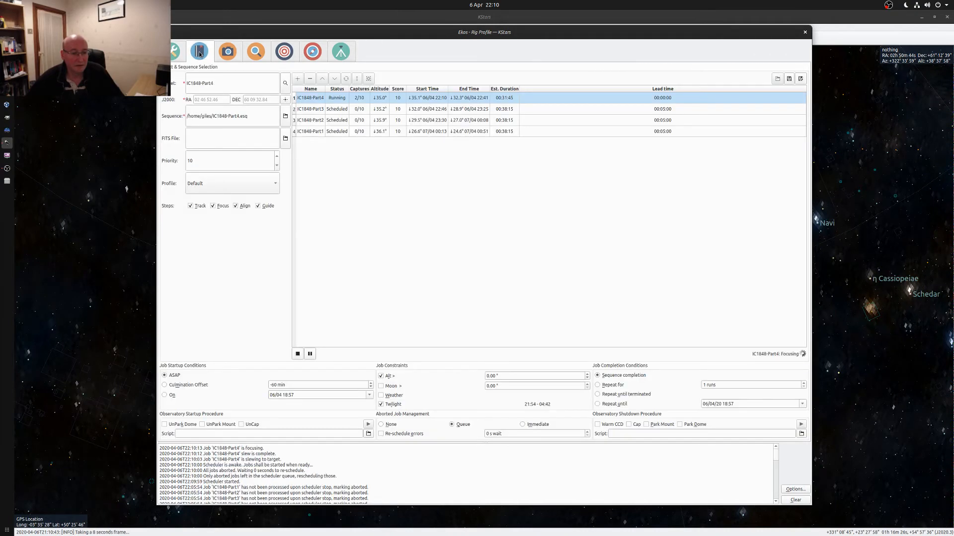
- Follow the scheduled Part4 job's autofocus run, examining the measured stars in the focus frames and the points on the V-curve
{"action": "left_click", "coordinate": [200, 52]}
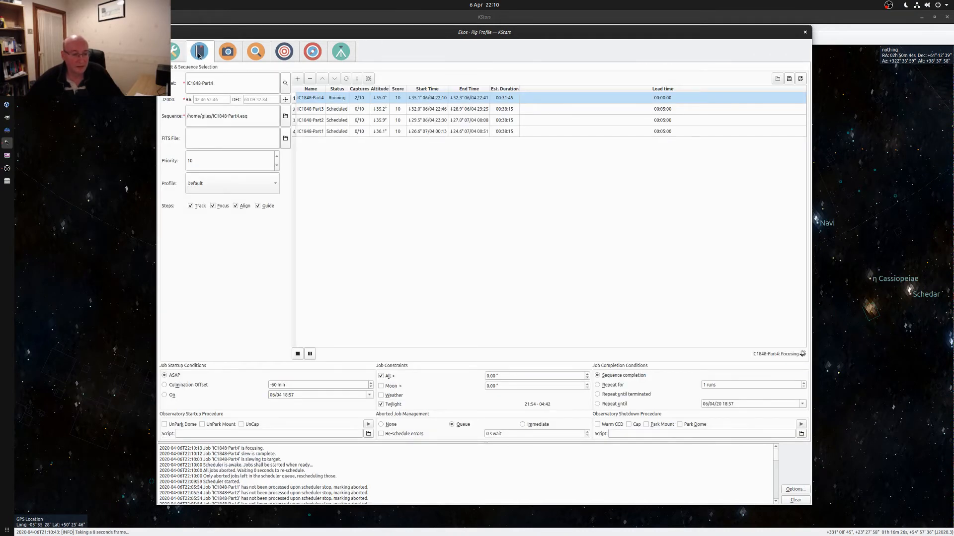
{"action": "left_click", "coordinate": [256, 52]}
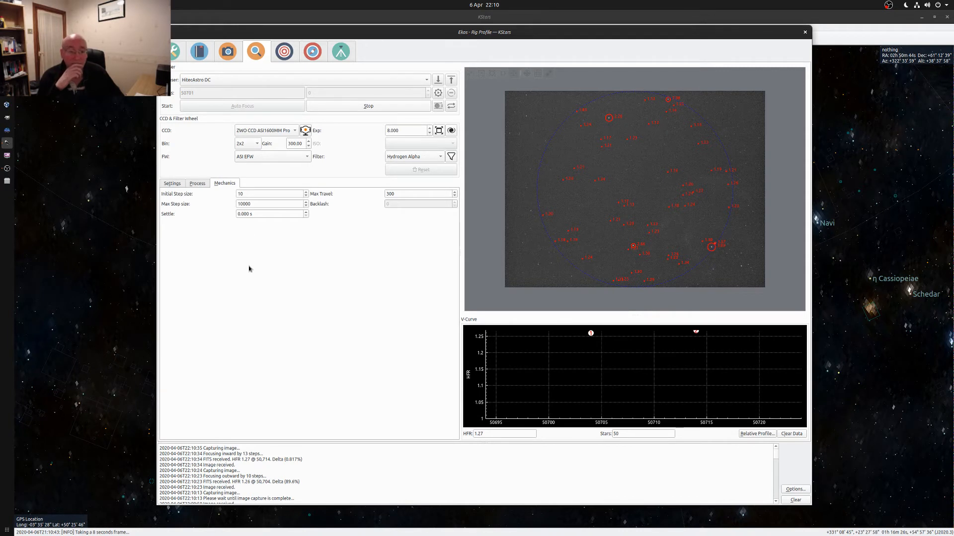
{"action": "scroll", "coordinate": [632, 198], "scroll_direction": "up", "scroll_amount": 1}
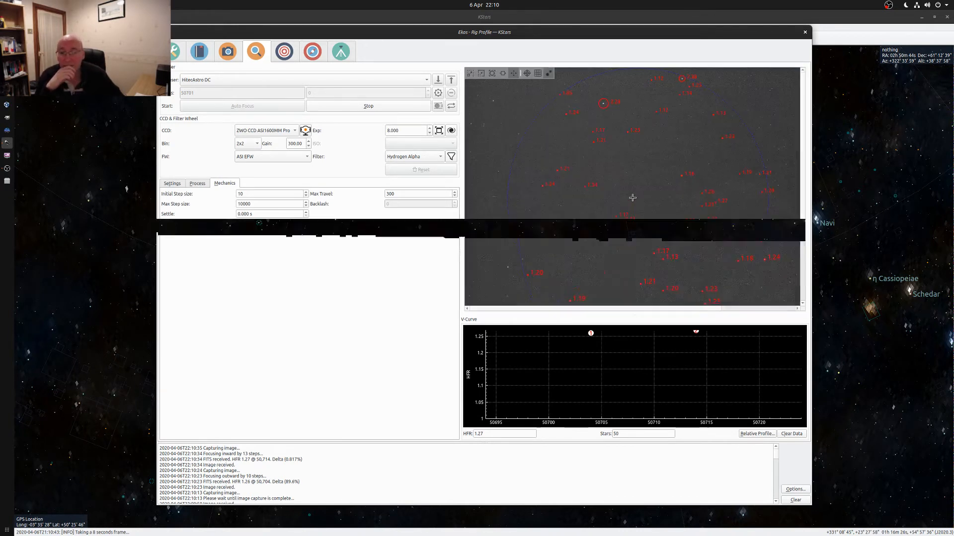
{"action": "scroll", "coordinate": [632, 198], "scroll_direction": "up", "scroll_amount": 1}
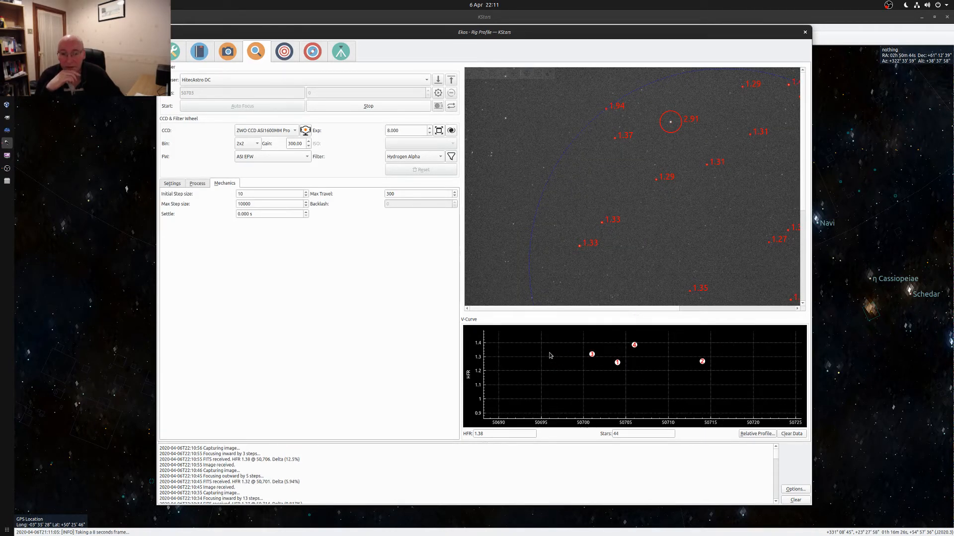
{"action": "scroll", "coordinate": [534, 351], "scroll_direction": "down", "scroll_amount": 2}
{"action": "scroll", "coordinate": [550, 365], "scroll_direction": "down", "scroll_amount": 3}
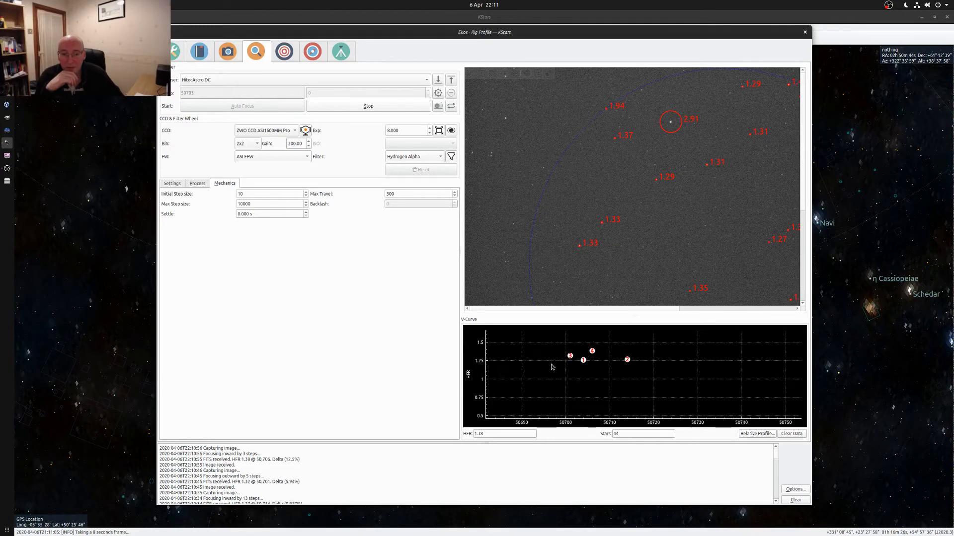
{"action": "scroll", "coordinate": [552, 367], "scroll_direction": "up", "scroll_amount": 3}
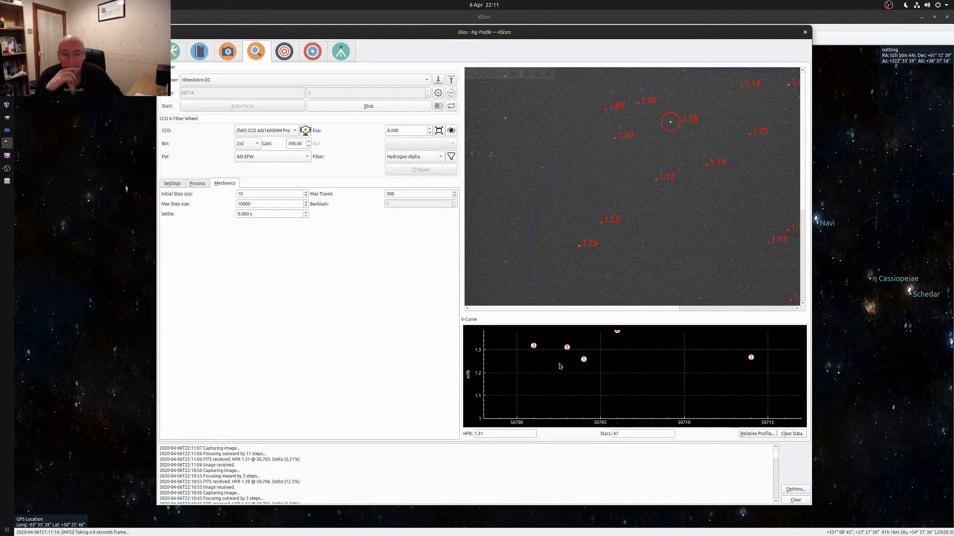
{"action": "scroll", "coordinate": [604, 361], "scroll_direction": "down", "scroll_amount": 1}
{"action": "scroll", "coordinate": [604, 361], "scroll_direction": "down", "scroll_amount": 4}
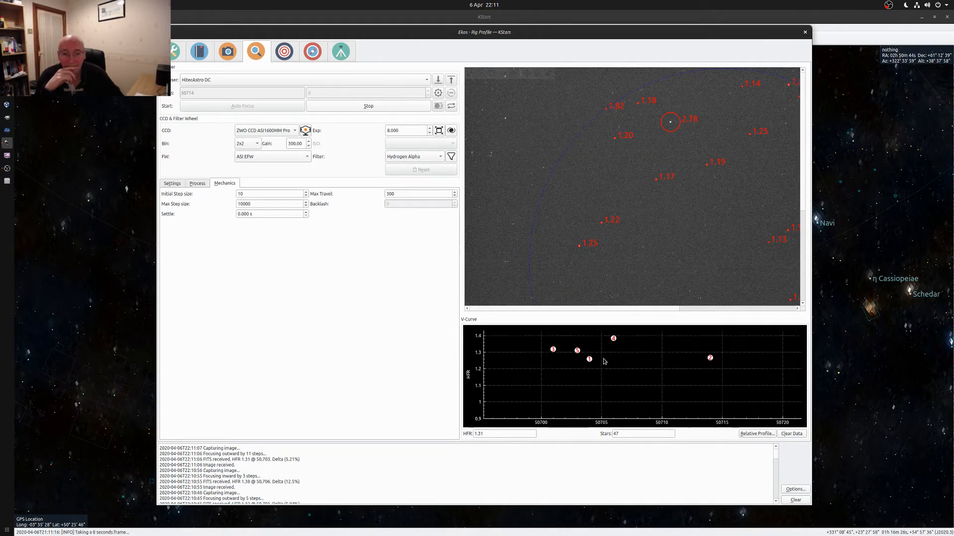
{"action": "scroll", "coordinate": [601, 363], "scroll_direction": "down", "scroll_amount": 3}
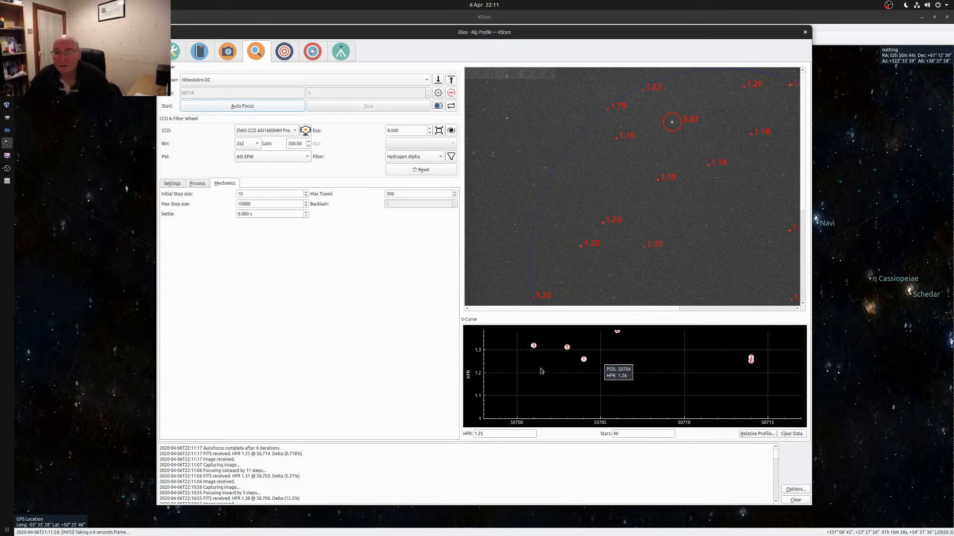
{"action": "scroll", "coordinate": [657, 219], "scroll_direction": "down", "scroll_amount": 3}
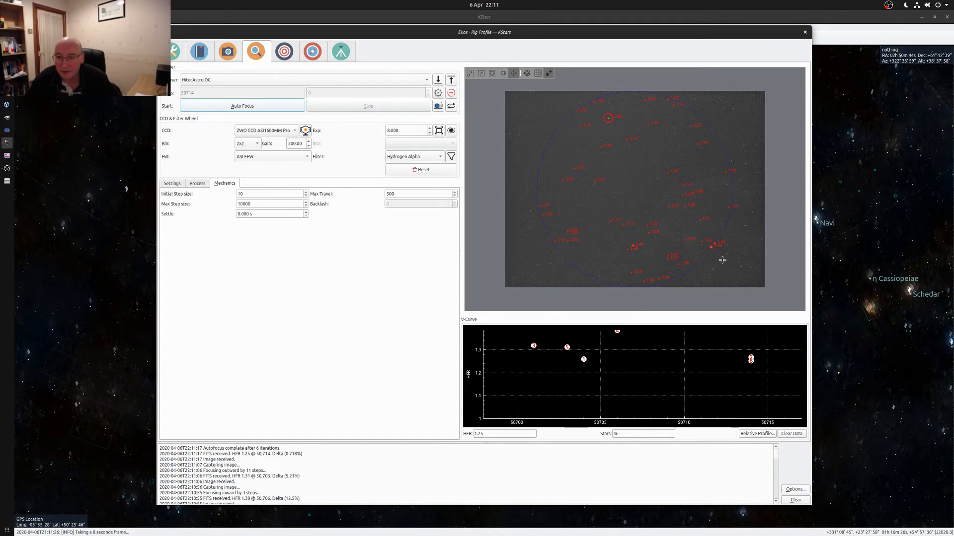
{"action": "scroll", "coordinate": [723, 261], "scroll_direction": "up", "scroll_amount": 1}
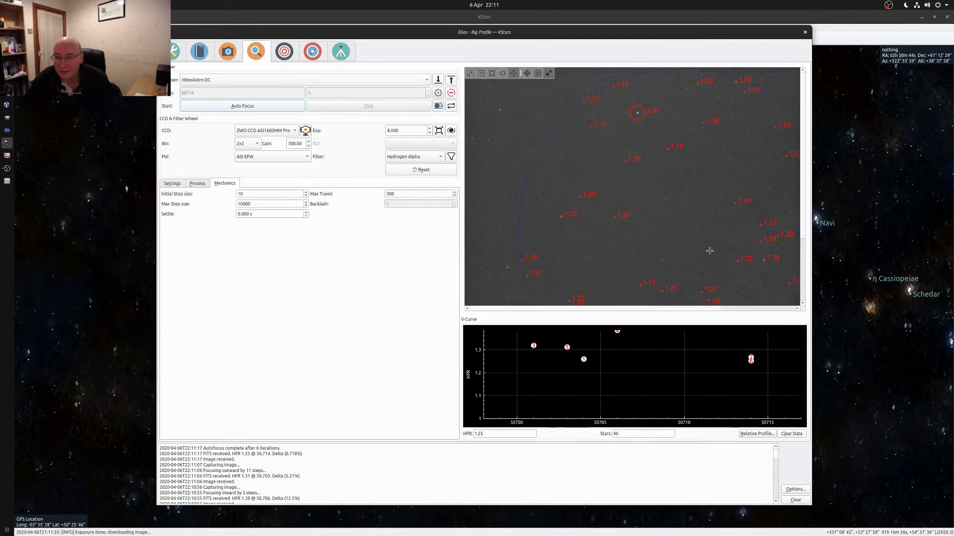
{"action": "scroll", "coordinate": [706, 246], "scroll_direction": "down", "scroll_amount": 1}
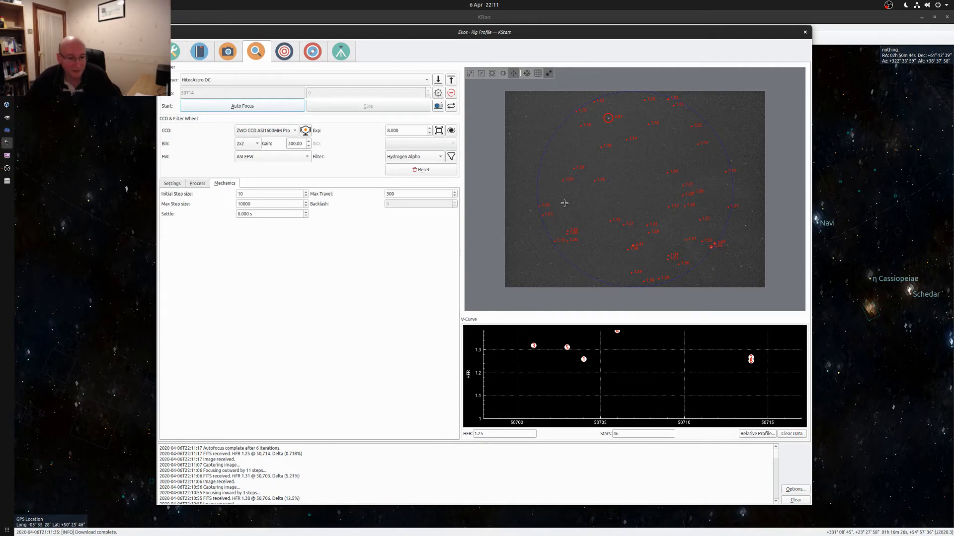
- Follow the plate-solving iterations in the alignment module, inspecting the latest solutions against the target in the error plot, with a brief guiding check
{"action": "left_click", "coordinate": [282, 49]}
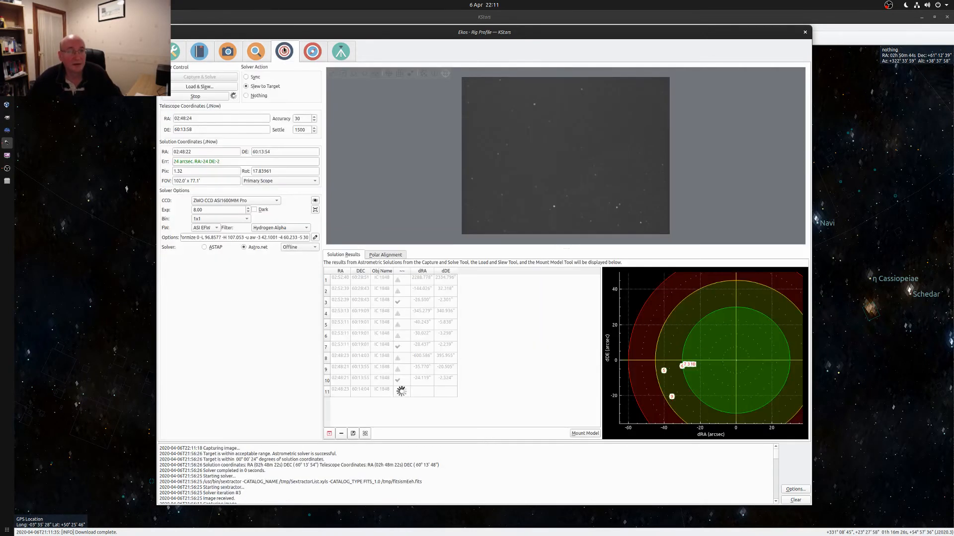
{"action": "left_click", "coordinate": [308, 54]}
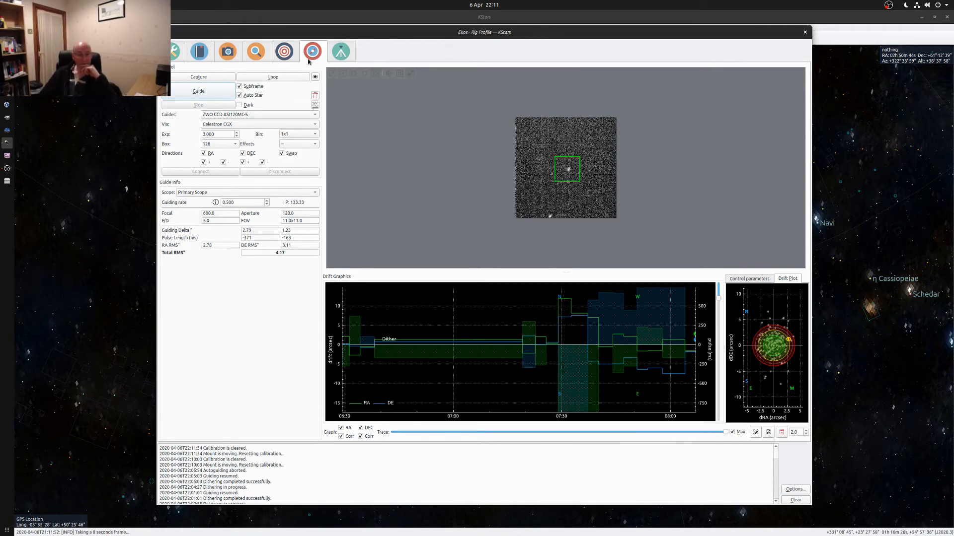
{"action": "left_click", "coordinate": [202, 53]}
{"action": "left_click", "coordinate": [302, 50]}
{"action": "left_click", "coordinate": [291, 52]}
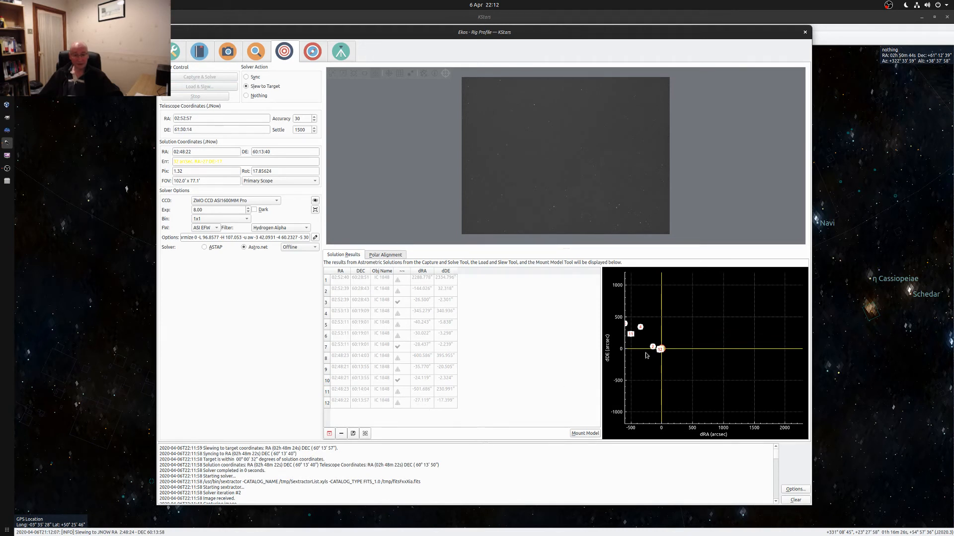
{"action": "scroll", "coordinate": [646, 356], "scroll_direction": "up", "scroll_amount": 10}
{"action": "scroll", "coordinate": [653, 388], "scroll_direction": "up", "scroll_amount": 8}
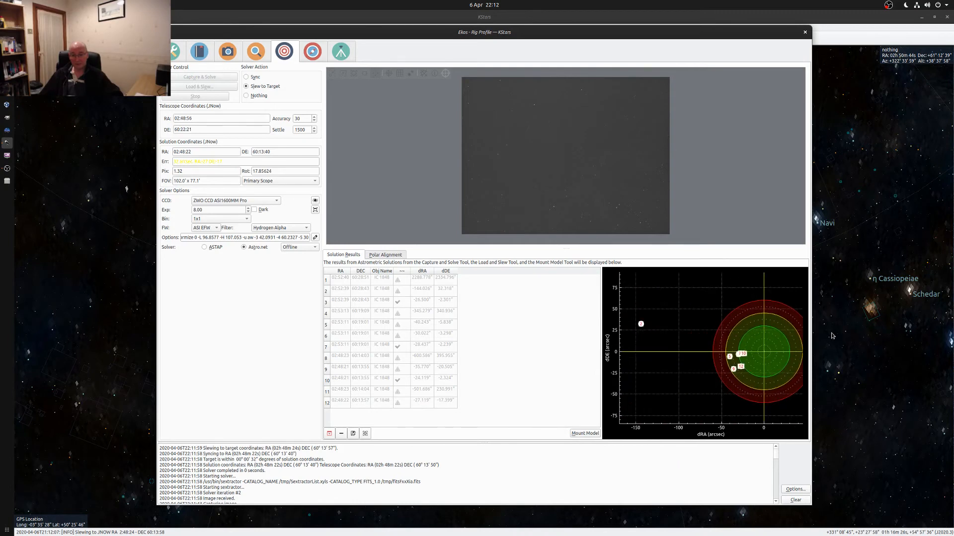
{"action": "left_click_drag", "start_coordinate": [662, 386], "coordinate": [725, 326]}
{"action": "mouse_move", "coordinate": [677, 381]}
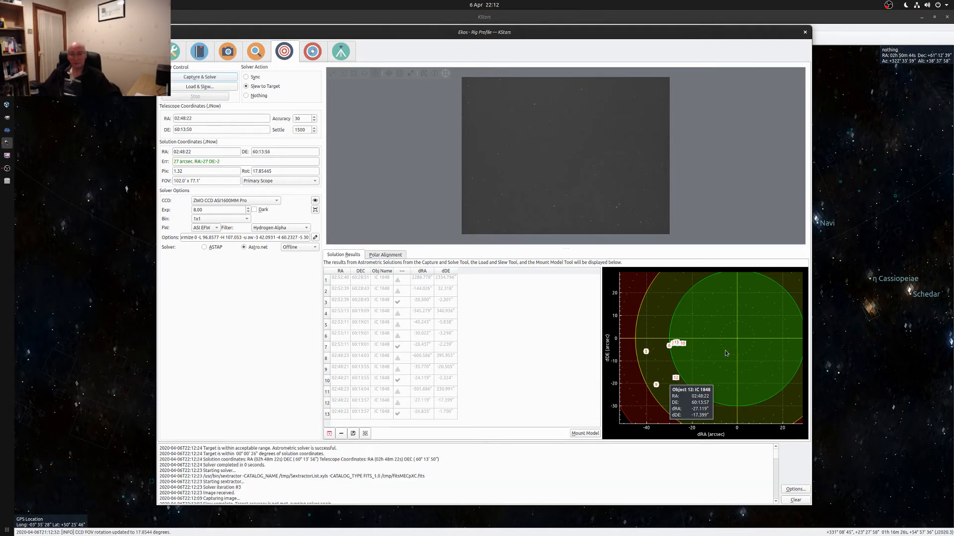
{"action": "mouse_move", "coordinate": [678, 346]}
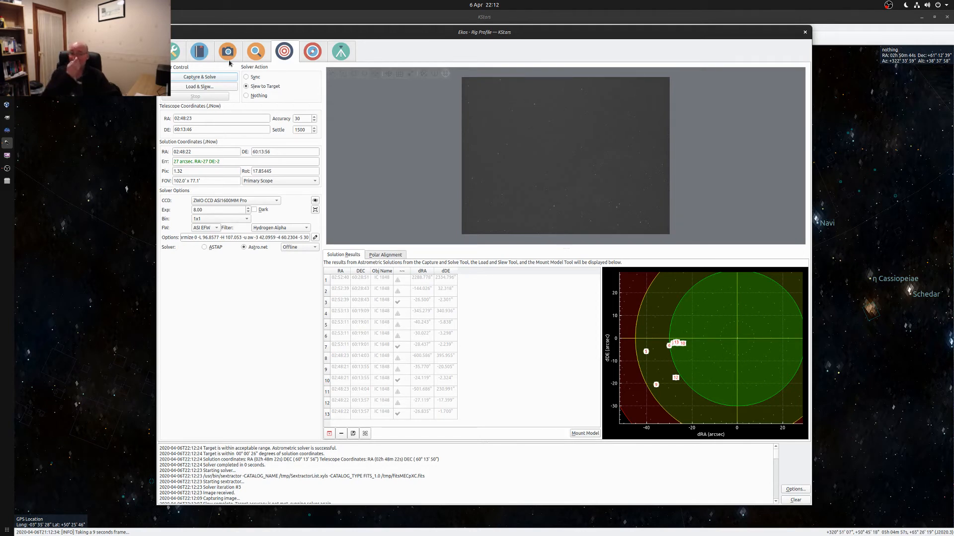
- Check the scheduler's job status, the overall summary and the guider's calibration
{"action": "left_click", "coordinate": [196, 56]}
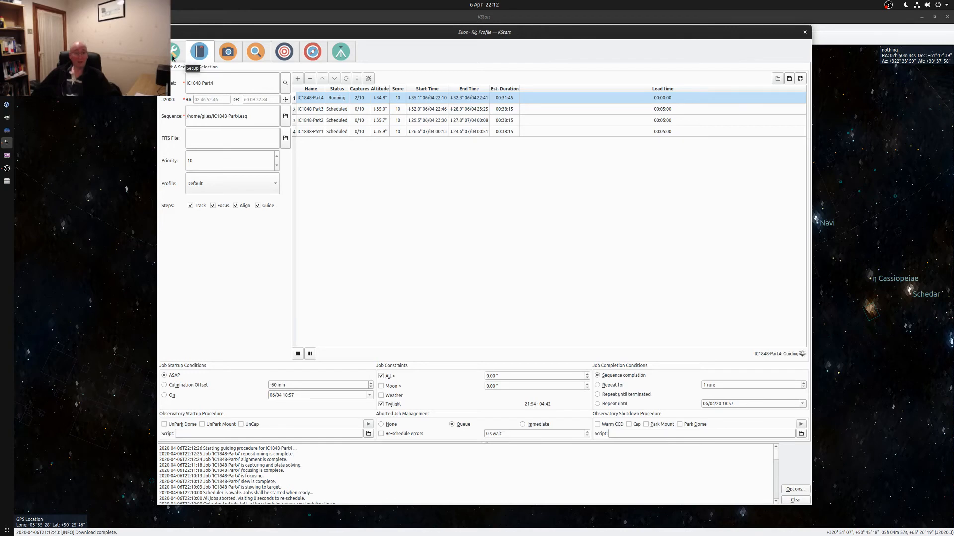
{"action": "left_click", "coordinate": [174, 56]}
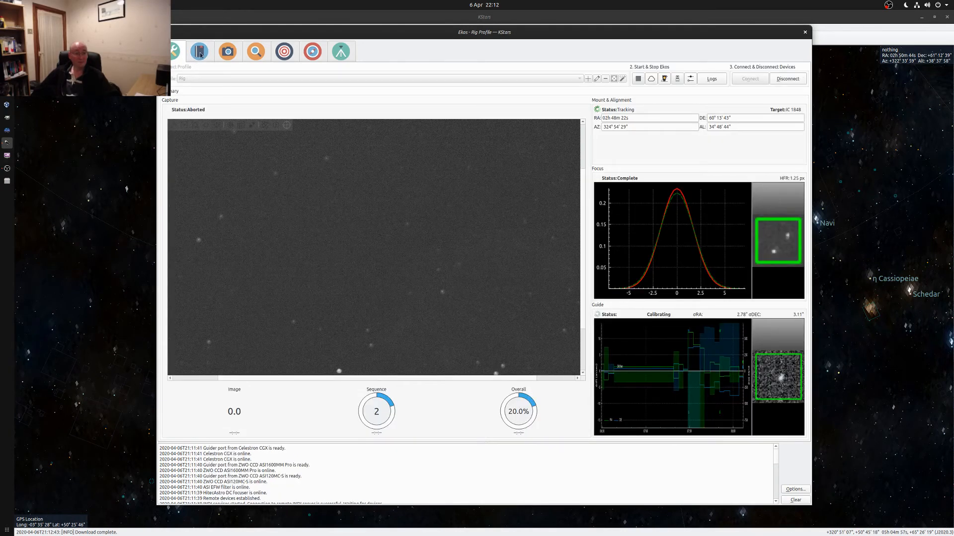
{"action": "left_click", "coordinate": [199, 54]}
{"action": "left_click", "coordinate": [250, 54]}
{"action": "left_click", "coordinate": [318, 55]}
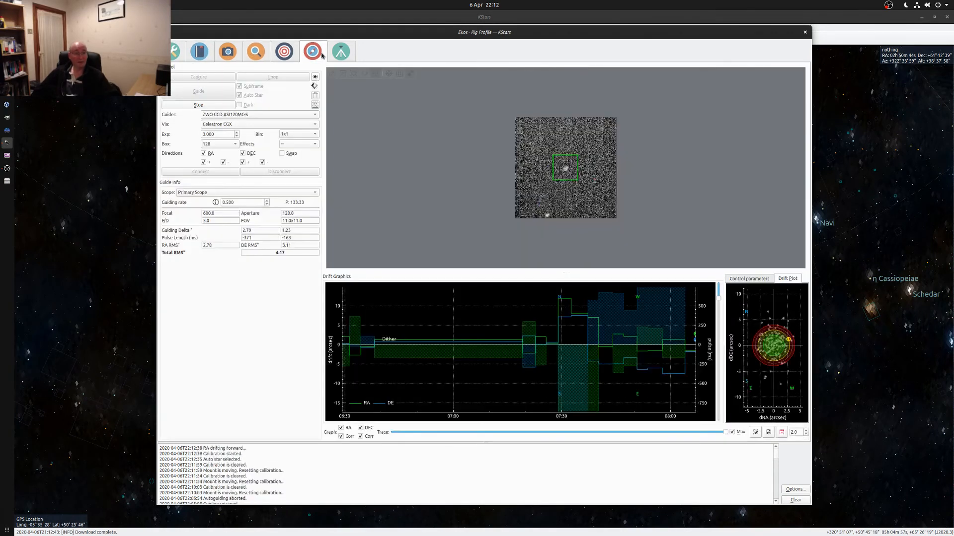
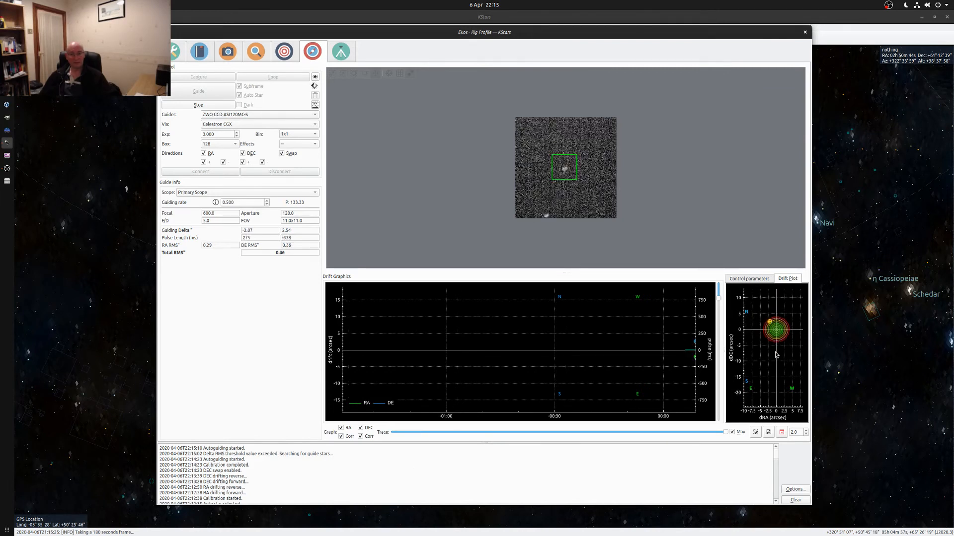
- Rescale and centre the guiding drift plot, and set the guide camera's binning to 2x2
{"action": "scroll", "coordinate": [776, 355], "scroll_direction": "up", "scroll_amount": 3}
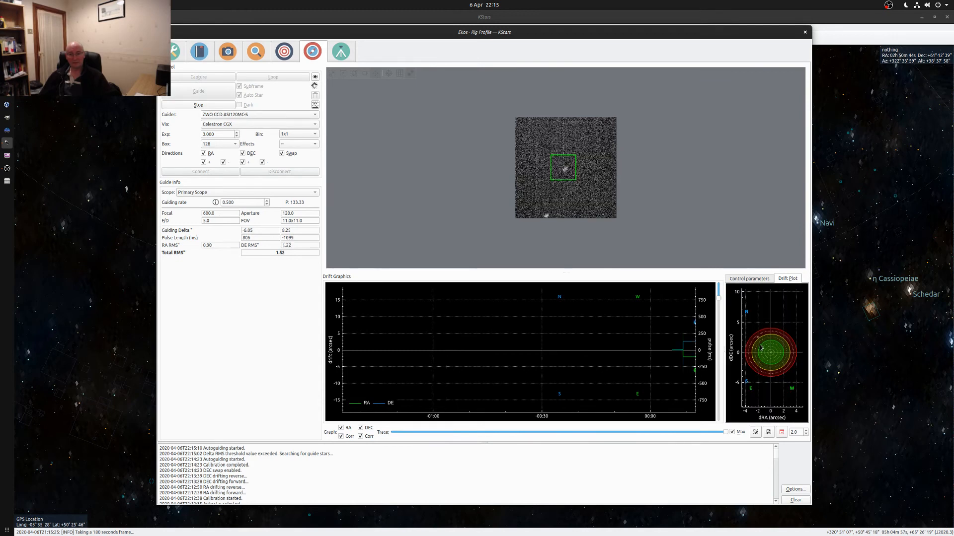
{"action": "scroll", "coordinate": [760, 347], "scroll_direction": "down", "scroll_amount": 5}
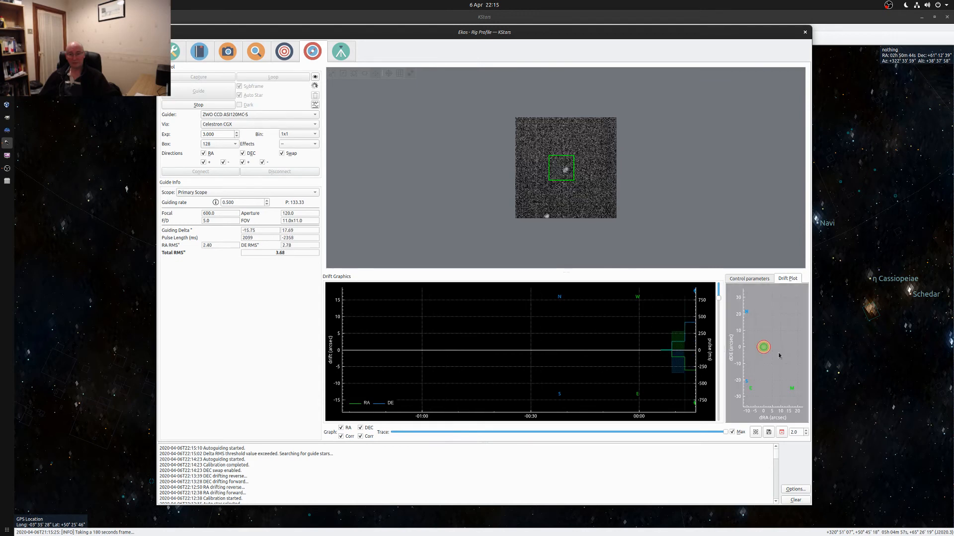
{"action": "left_click_drag", "start_coordinate": [765, 349], "coordinate": [774, 350]}
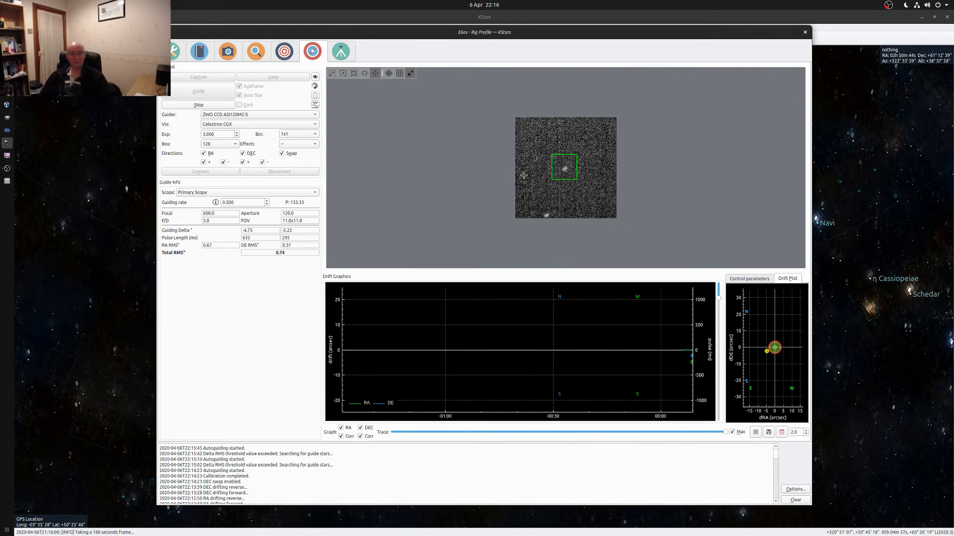
{"action": "left_click", "coordinate": [291, 136]}
{"action": "left_click", "coordinate": [290, 142]}
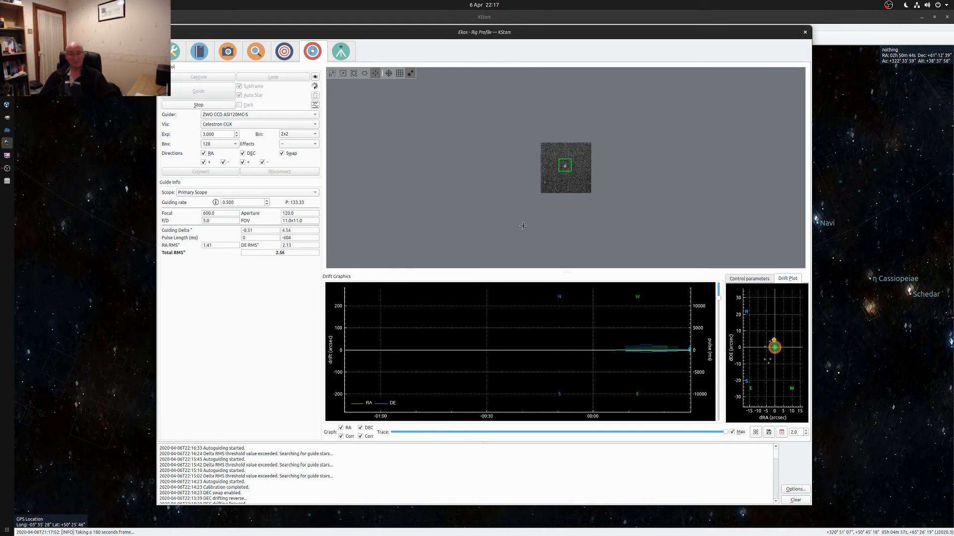
- Examine recent guiding corrections in the drift graph and drift plot, and check the Part4 capture progress and overall summary
{"action": "mouse_move", "coordinate": [669, 352]}
{"action": "scroll", "coordinate": [668, 352], "scroll_direction": "up", "scroll_amount": 4}
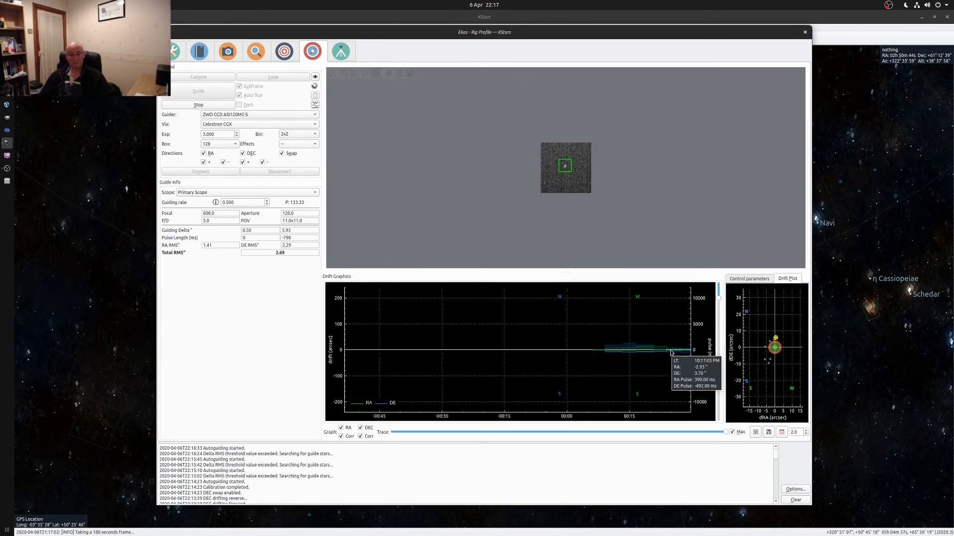
{"action": "scroll", "coordinate": [669, 351], "scroll_direction": "up", "scroll_amount": 5}
{"action": "left_click_drag", "start_coordinate": [668, 354], "coordinate": [527, 337]}
{"action": "mouse_move", "coordinate": [591, 352]}
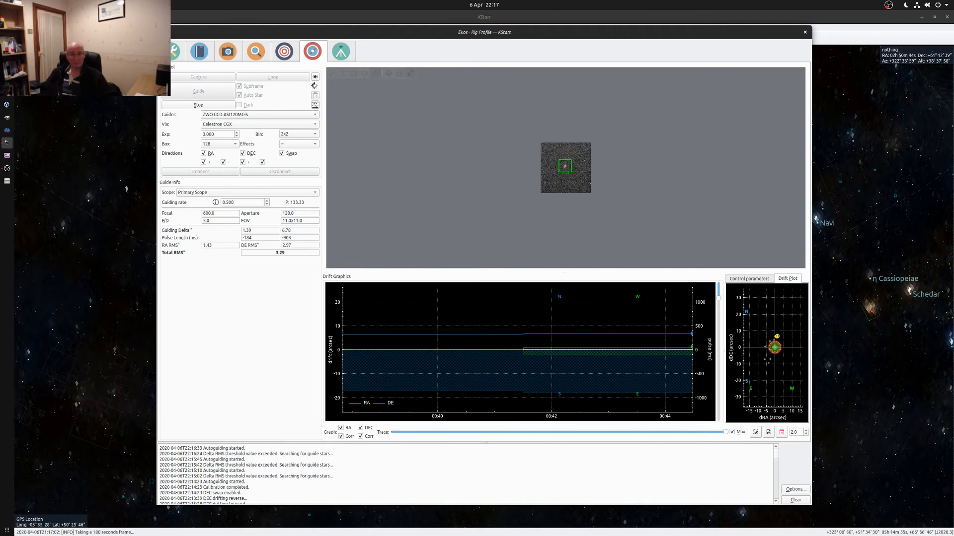
{"action": "scroll", "coordinate": [779, 345], "scroll_direction": "up", "scroll_amount": 5}
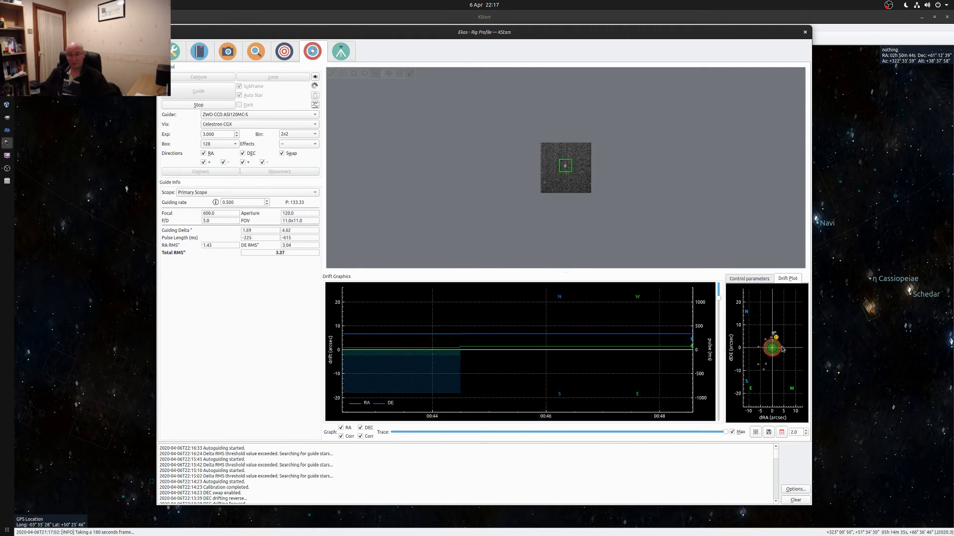
{"action": "left_click_drag", "start_coordinate": [756, 356], "coordinate": [772, 343]}
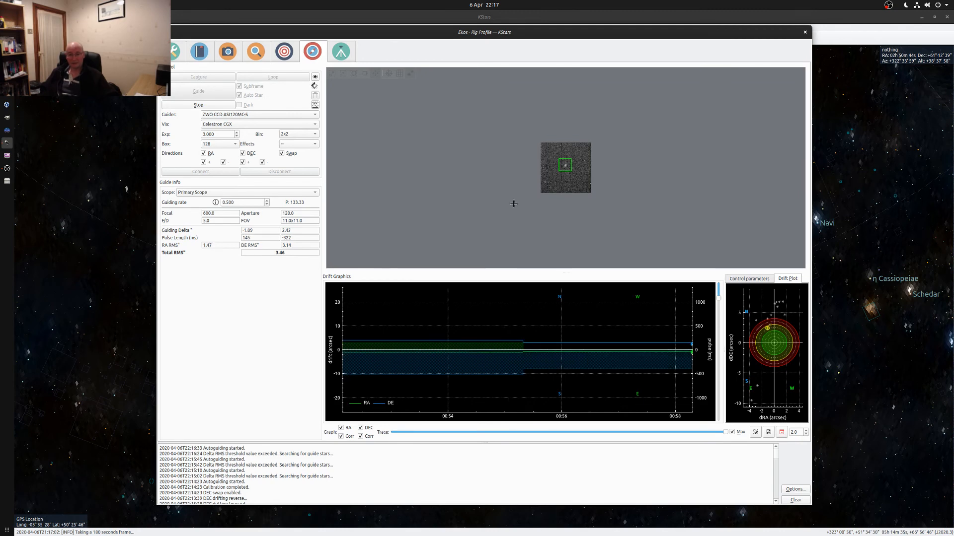
{"action": "left_click", "coordinate": [221, 51]}
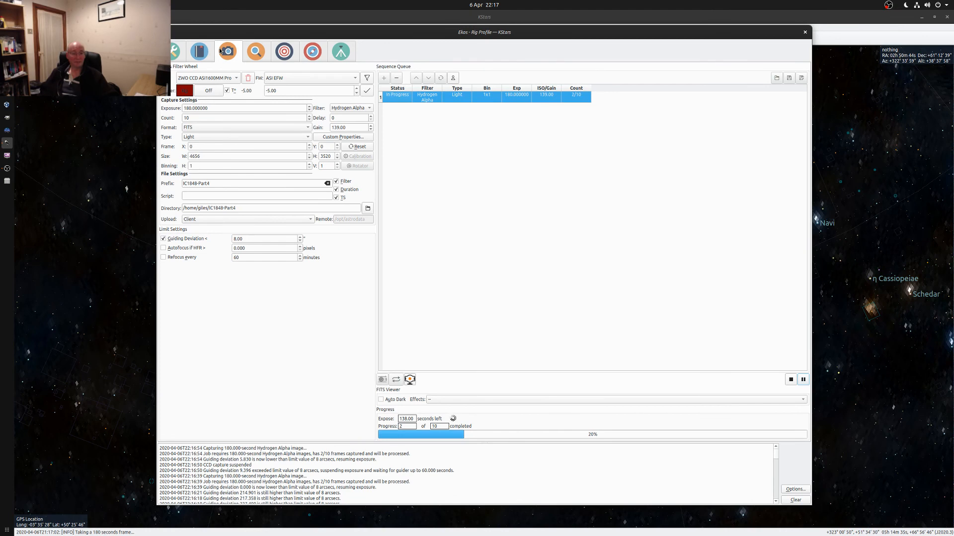
{"action": "left_click", "coordinate": [173, 51]}
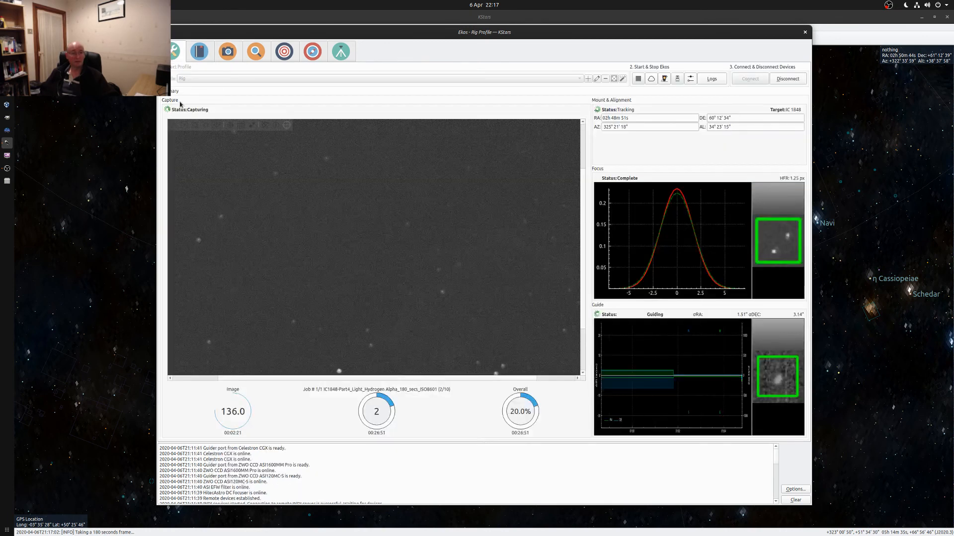
- Check the guider's drift plot and drift graph, zooming the graph to follow the latest RA and DE corrections
{"action": "left_click", "coordinate": [288, 55]}
{"action": "left_click", "coordinate": [309, 58]}
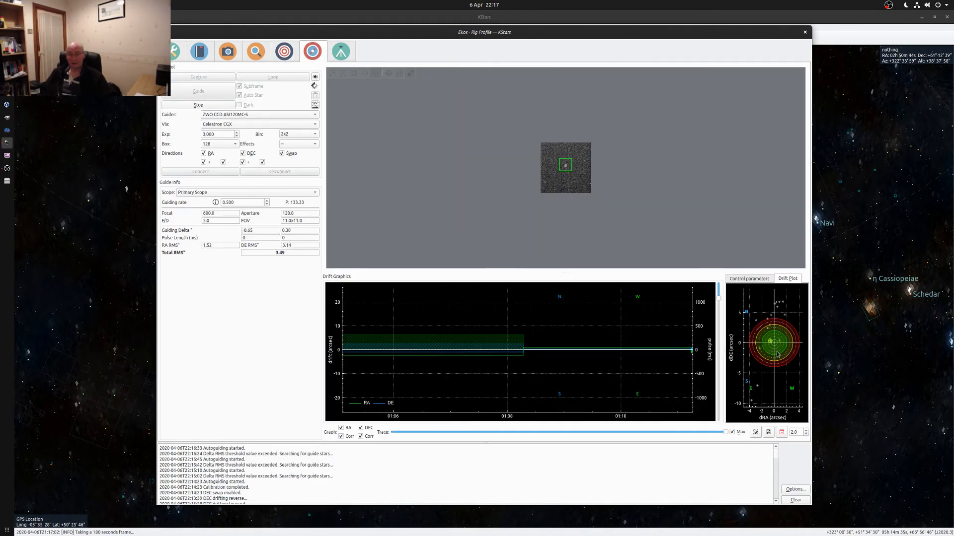
{"action": "mouse_move", "coordinate": [586, 353]}
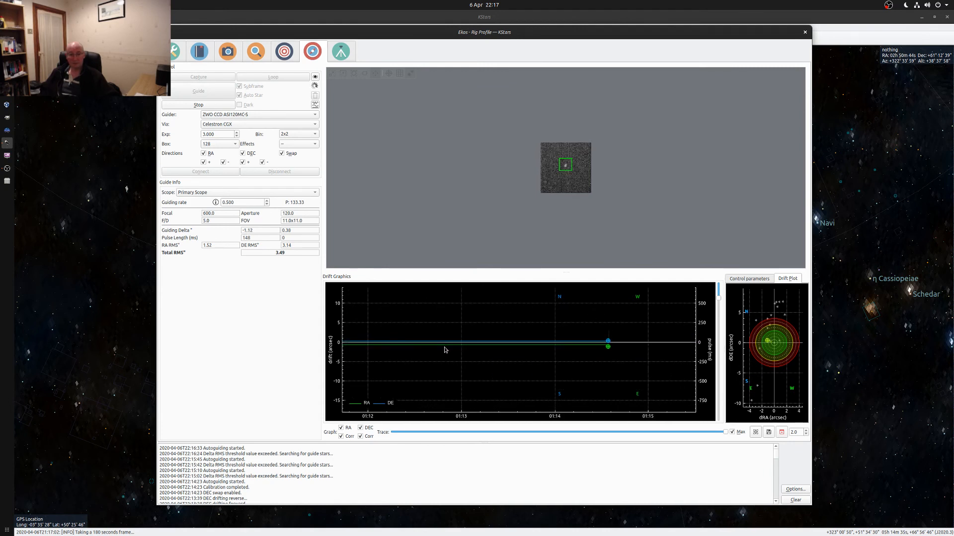
{"action": "mouse_move", "coordinate": [551, 349]}
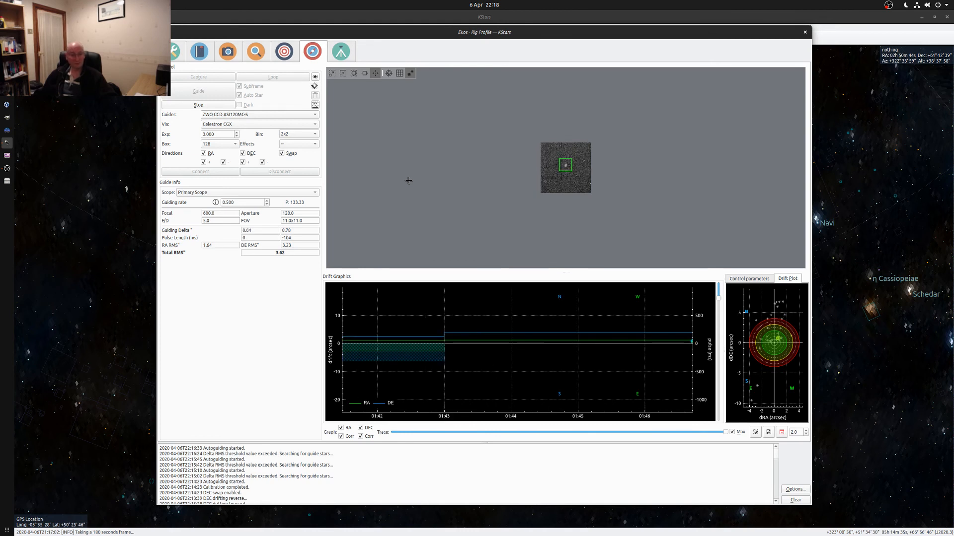
{"action": "scroll", "coordinate": [598, 361], "scroll_direction": "up", "scroll_amount": 3}
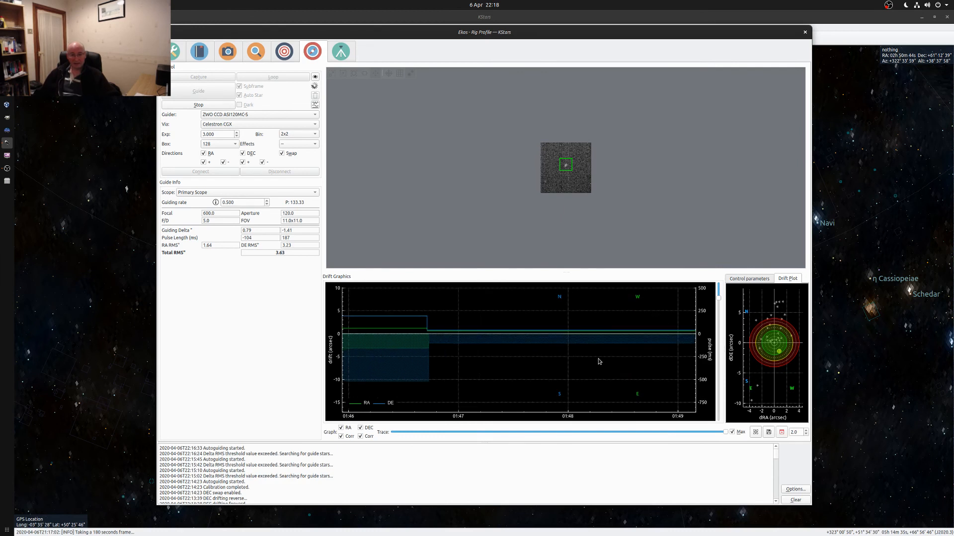
{"action": "scroll", "coordinate": [594, 358], "scroll_direction": "down", "scroll_amount": 3}
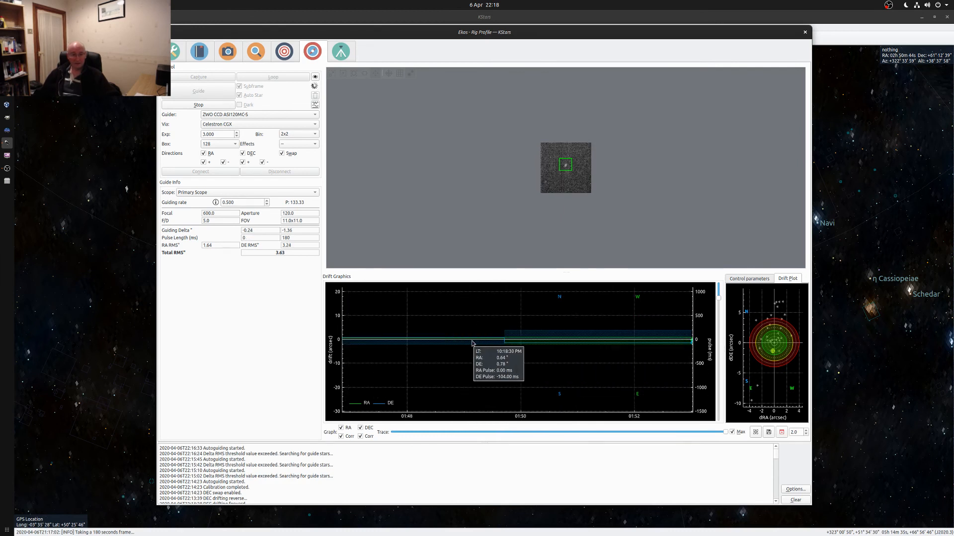
- Inspect individual RA and DE drift readings and correction pulses along the drift graph's recent timeline
{"action": "left_click_drag", "start_coordinate": [388, 342], "coordinate": [364, 358]}
{"action": "scroll", "coordinate": [393, 350], "scroll_direction": "up", "scroll_amount": 8}
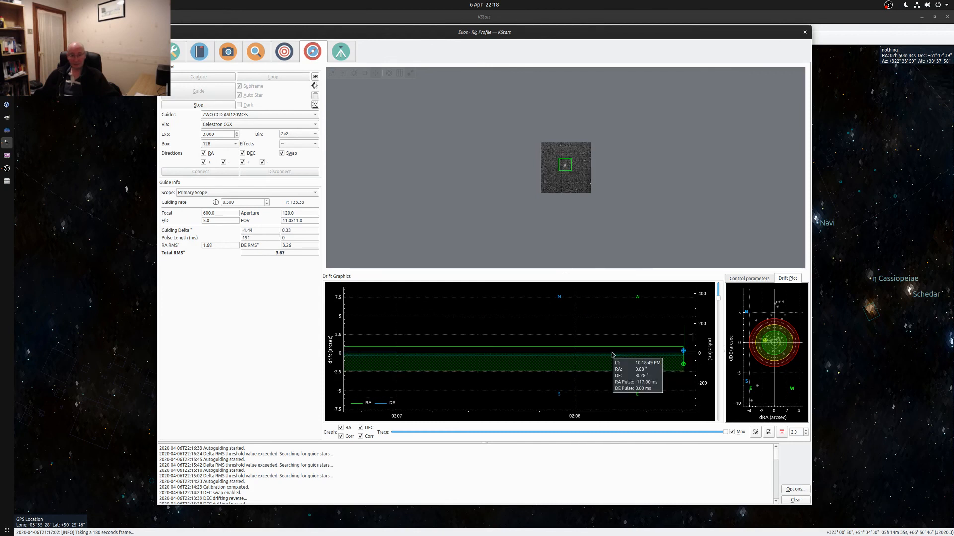
{"action": "left_click_drag", "start_coordinate": [631, 354], "coordinate": [471, 354]}
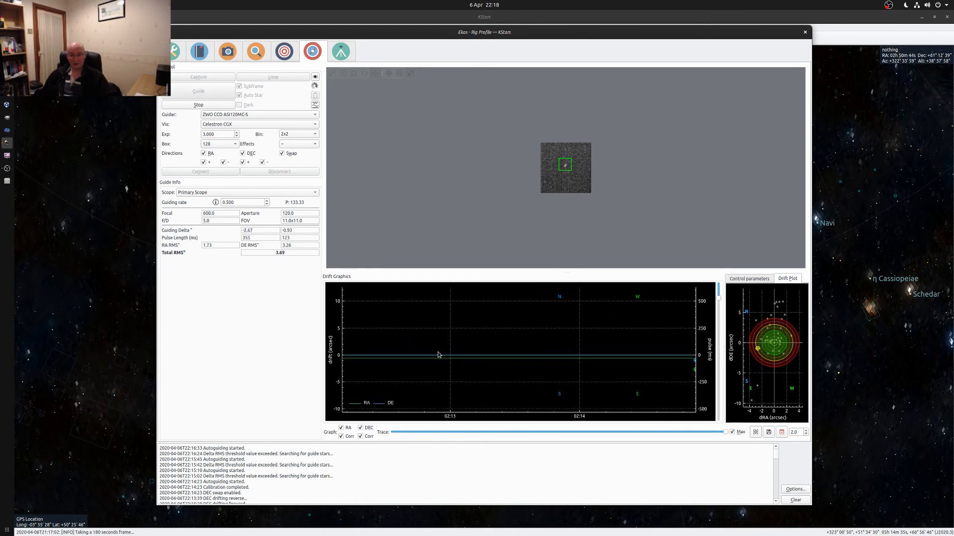
{"action": "scroll", "coordinate": [439, 354], "scroll_direction": "up", "scroll_amount": 2}
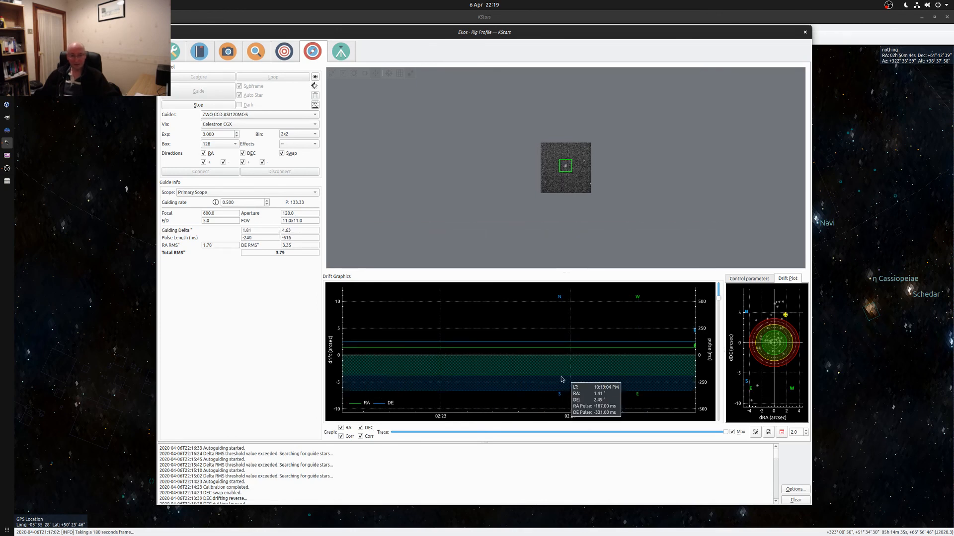
{"action": "scroll", "coordinate": [566, 373], "scroll_direction": "down", "scroll_amount": 5}
{"action": "scroll", "coordinate": [554, 372], "scroll_direction": "up", "scroll_amount": 3}
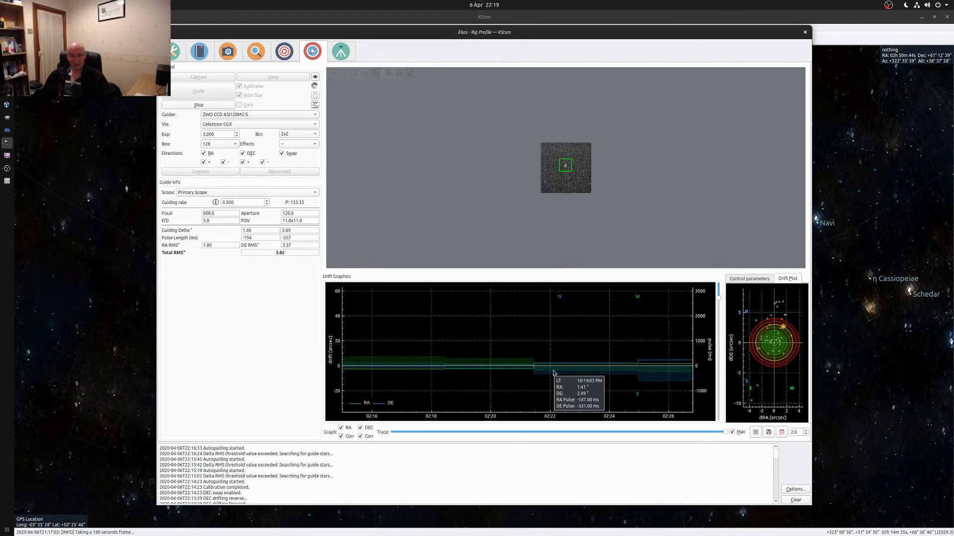
{"action": "scroll", "coordinate": [554, 373], "scroll_direction": "up", "scroll_amount": 1}
{"action": "left_click_drag", "start_coordinate": [627, 383], "coordinate": [475, 366]}
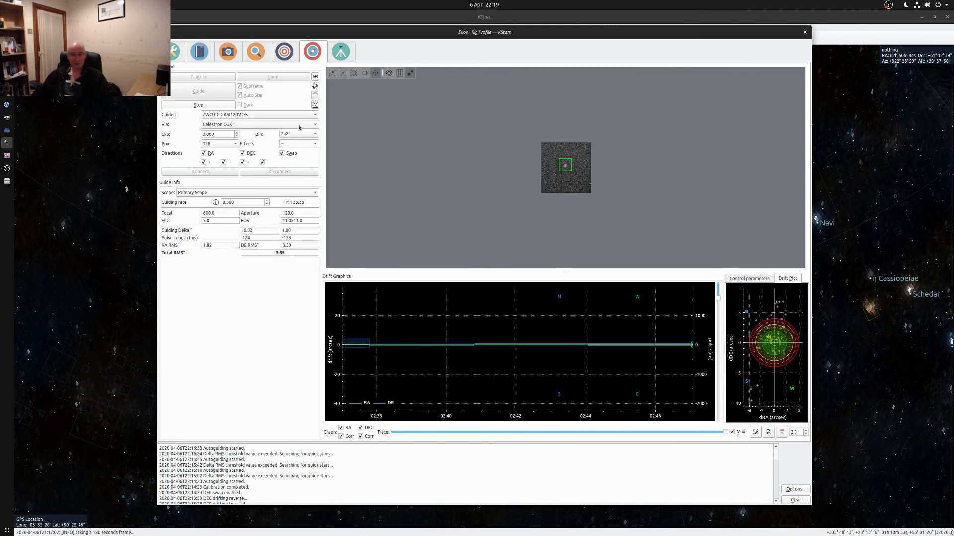
- Check the Part4 capture's progress in the overall summary, with the whole frame shown in the preview
{"action": "left_click", "coordinate": [173, 51]}
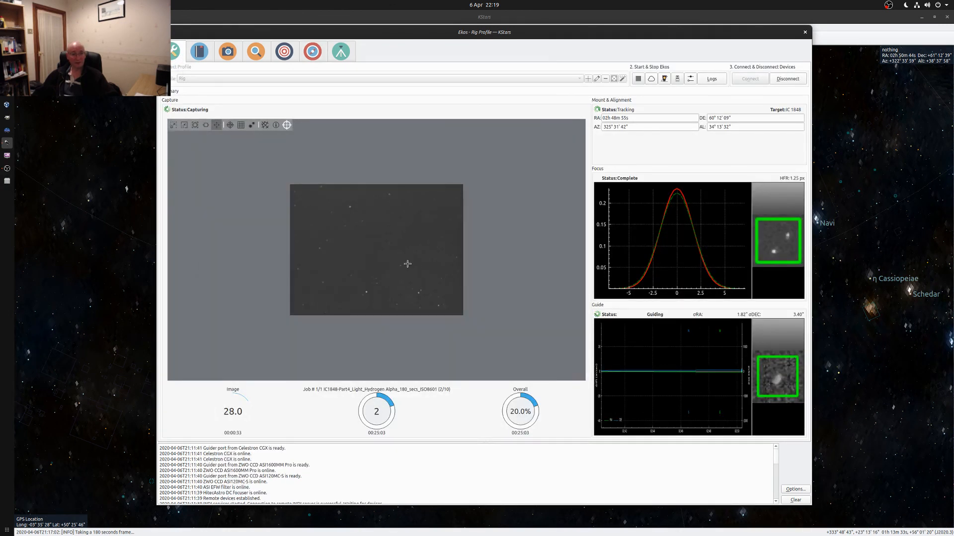
{"action": "scroll", "coordinate": [408, 267], "scroll_direction": "down", "scroll_amount": 4}
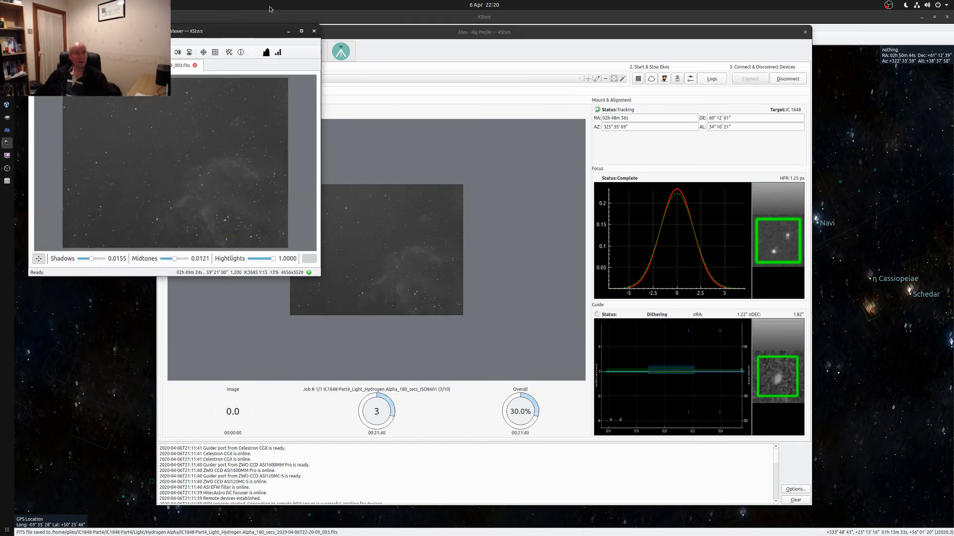
- Maximize the FITS Viewer and examine the newly captured Part4 hydrogen-alpha frame, including its nebulosity and stars
{"action": "left_click", "coordinate": [301, 31]}
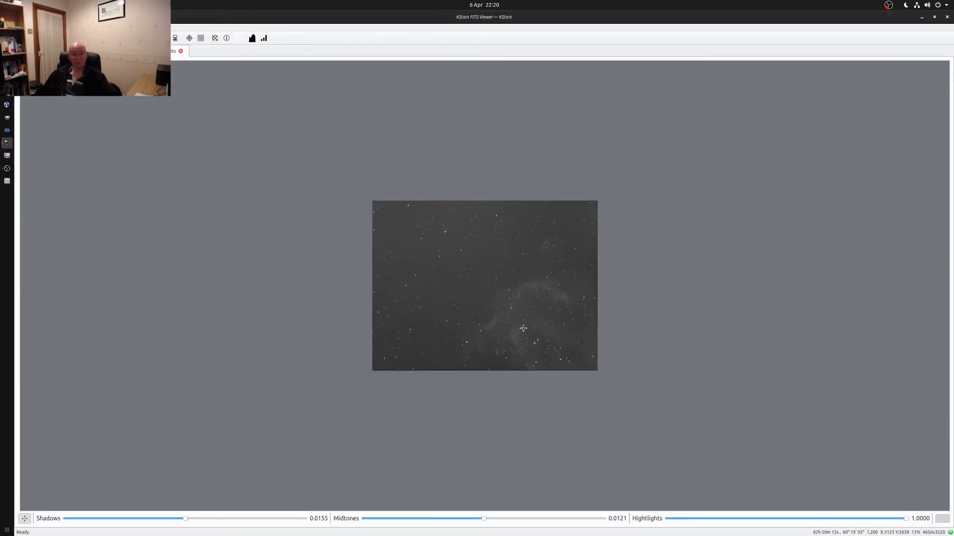
{"action": "scroll", "coordinate": [526, 333], "scroll_direction": "up", "scroll_amount": 4}
{"action": "scroll", "coordinate": [545, 340], "scroll_direction": "down", "scroll_amount": 3}
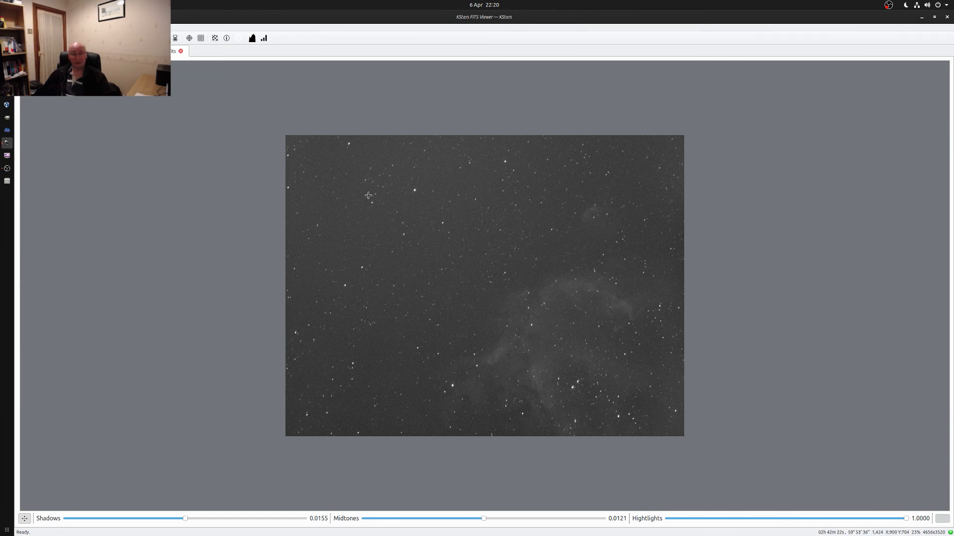
{"action": "scroll", "coordinate": [532, 277], "scroll_direction": "down", "scroll_amount": 1}
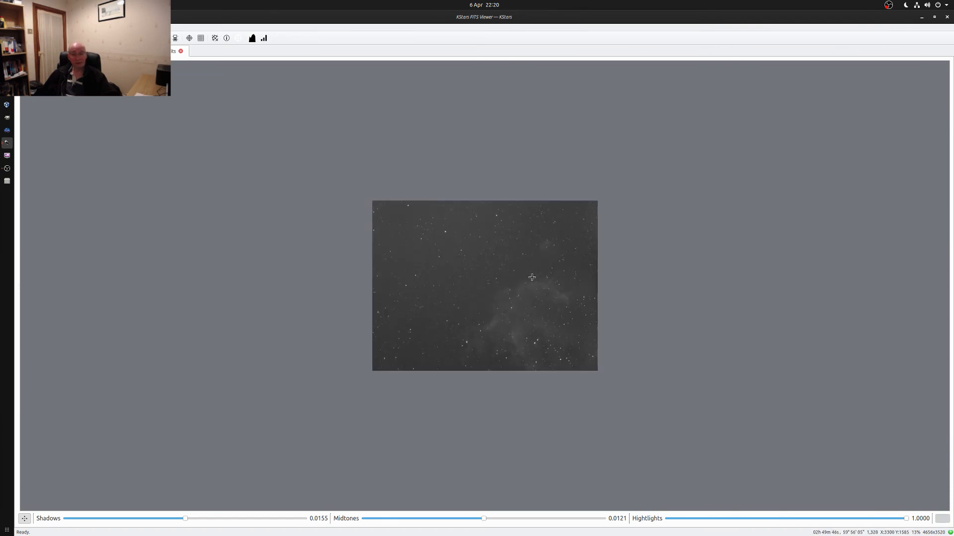
{"action": "scroll", "coordinate": [531, 277], "scroll_direction": "up", "scroll_amount": 2}
{"action": "scroll", "coordinate": [531, 277], "scroll_direction": "down", "scroll_amount": 1}
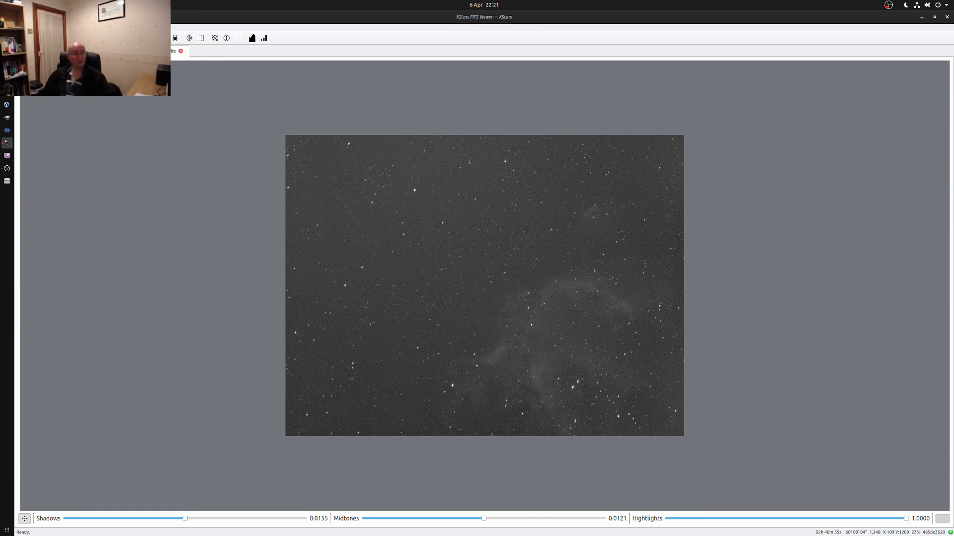
- Switch to the OBS recording window
{"action": "left_click", "coordinate": [6, 168]}
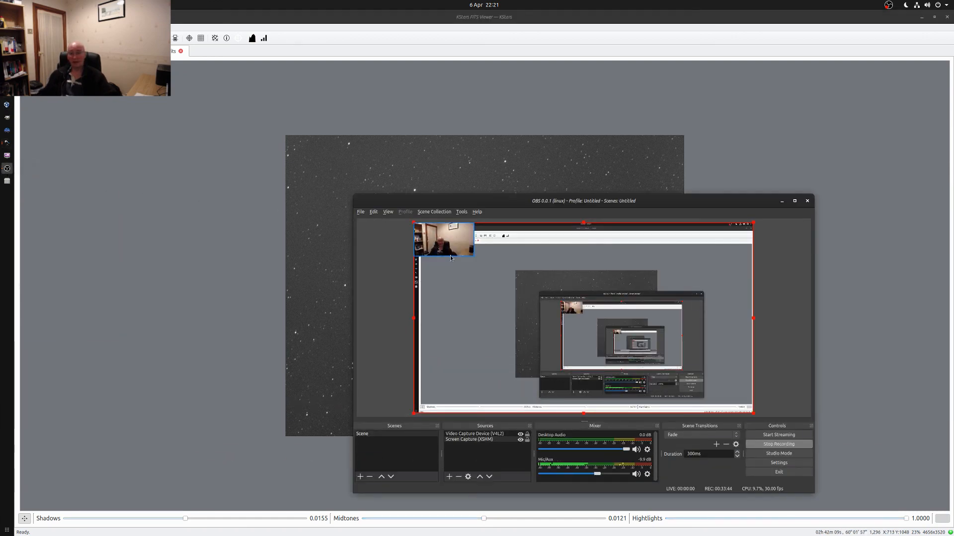